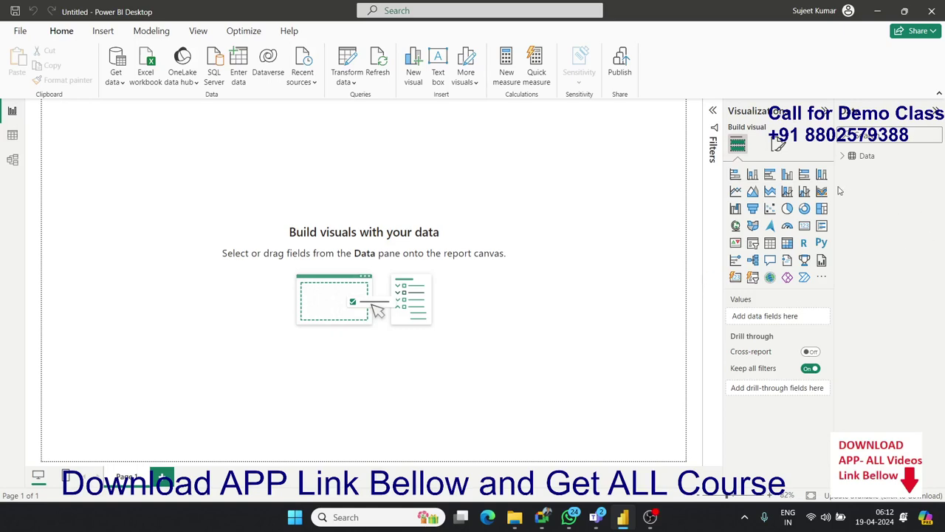
# - Expand the Data table to list fields like Amt, Country, Profit, Qty and region
pyautogui.click(846, 160)
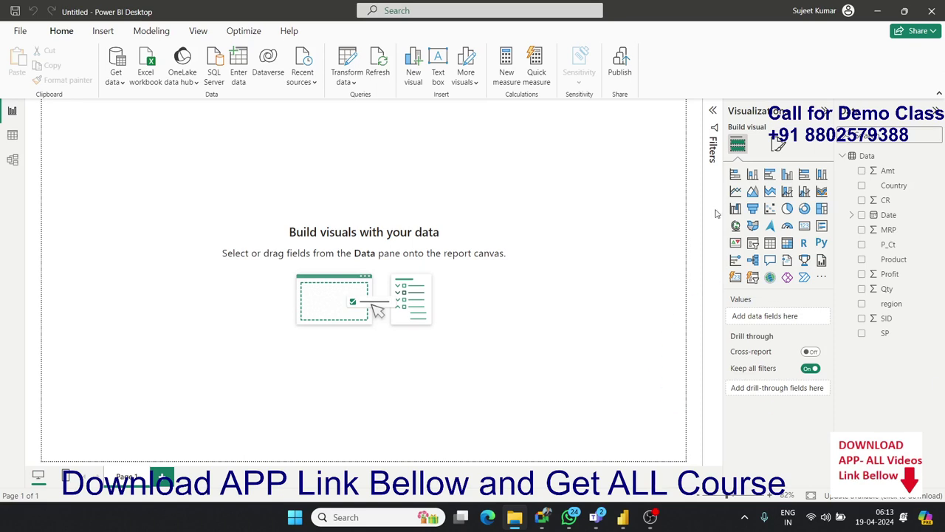
# - Add a clustered column chart of Sum of Qty by Country and enlarge it on the page
pyautogui.click(788, 177)
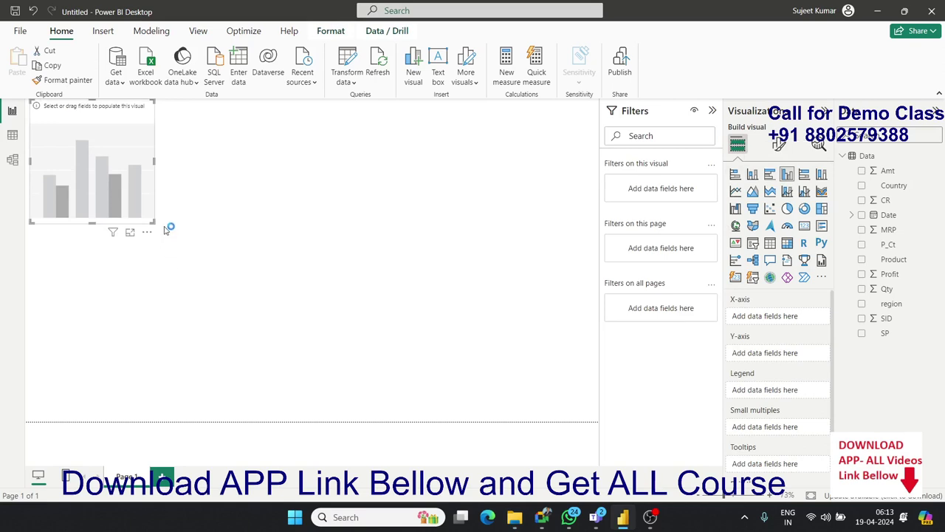
pyautogui.moveTo(151, 222); pyautogui.dragTo(301, 258)
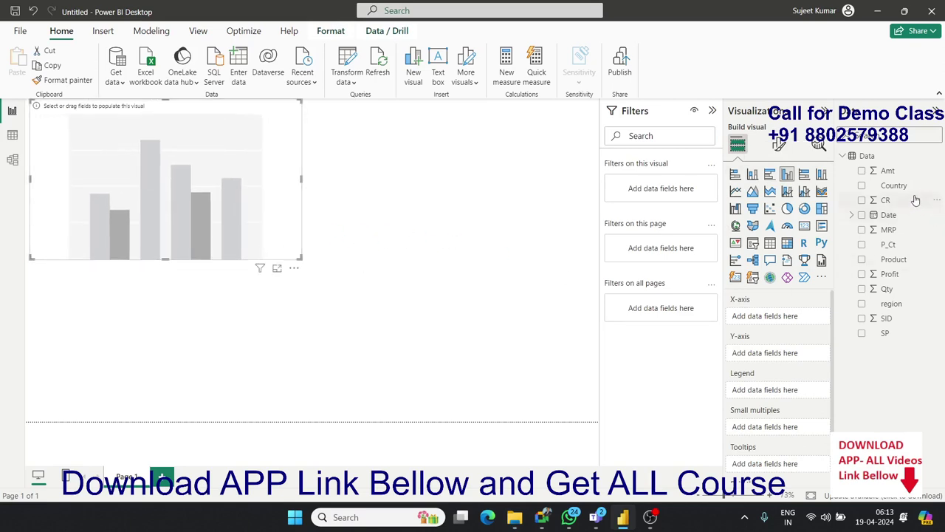
pyautogui.moveTo(906, 191); pyautogui.dragTo(179, 217)
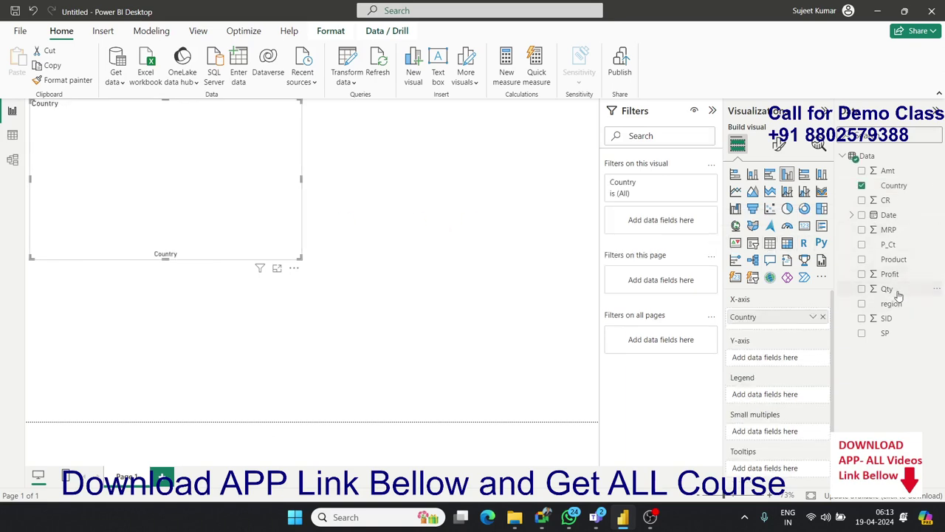
pyautogui.moveTo(895, 291); pyautogui.dragTo(253, 266)
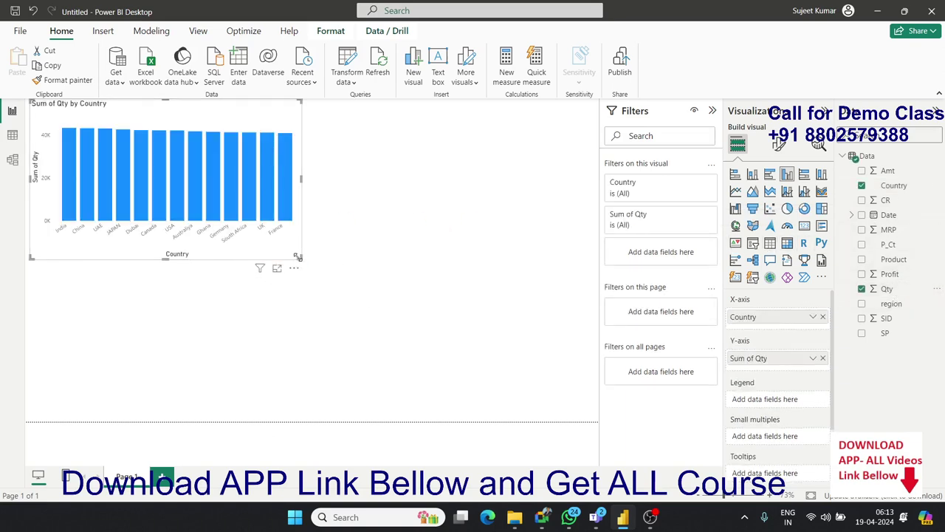
pyautogui.moveTo(395, 278); pyautogui.dragTo(433, 281)
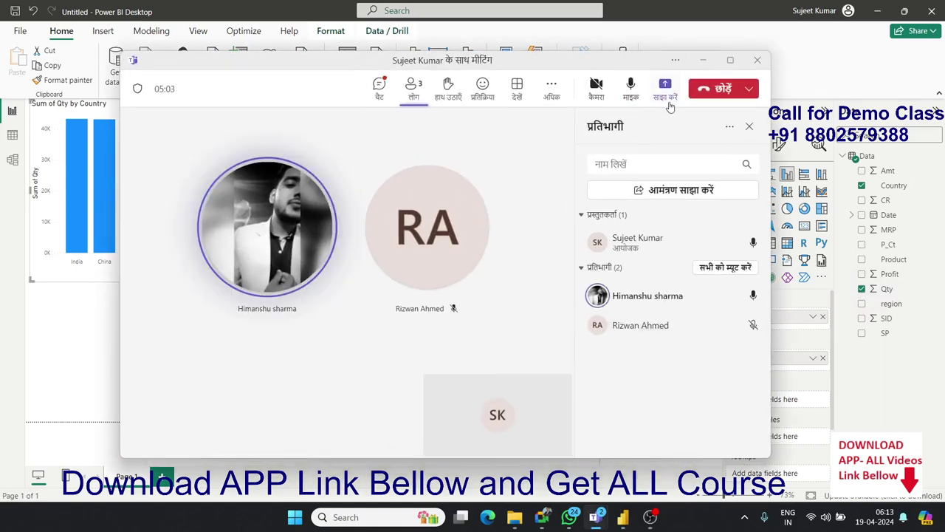
# - Share the whole screen with the Teams meeting
pyautogui.click(670, 103)
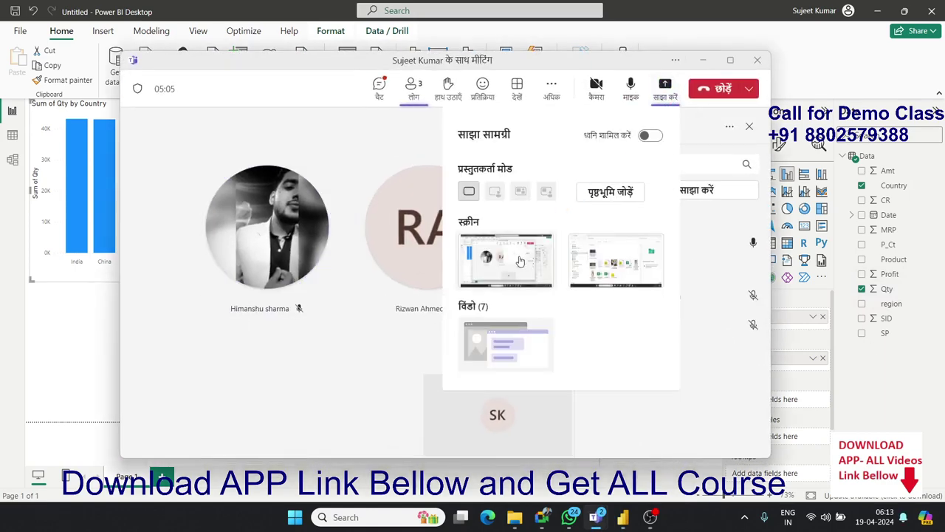
pyautogui.click(519, 260)
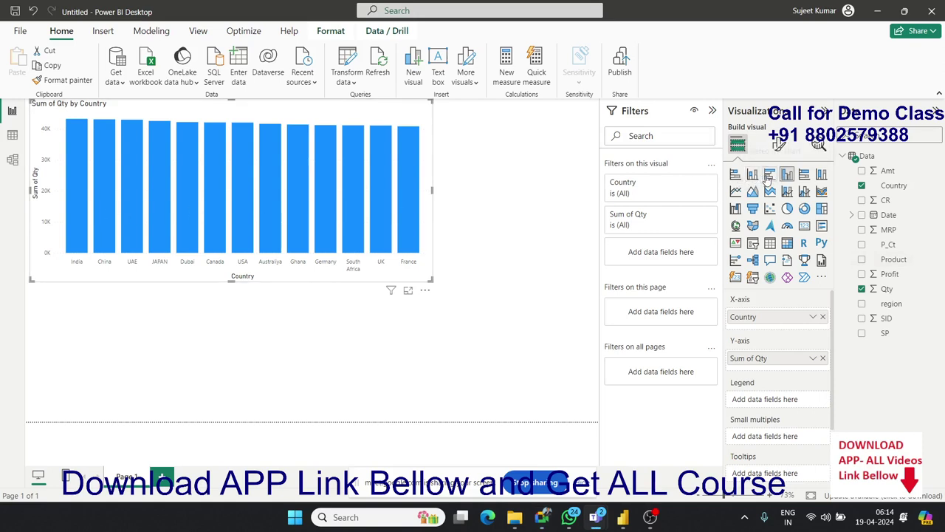
# - Split the country columns by Product, enlarge the chart, and make it a stacked column chart
pyautogui.click(770, 174)
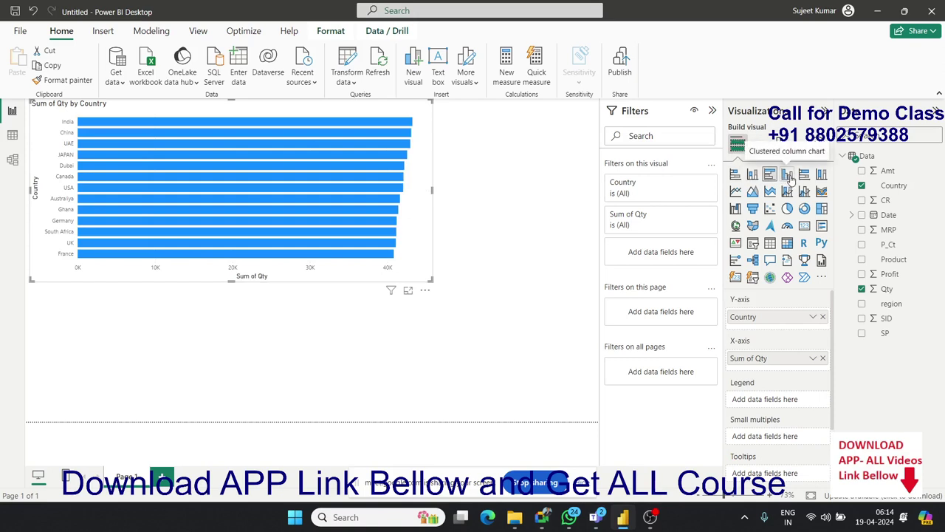
pyautogui.click(788, 176)
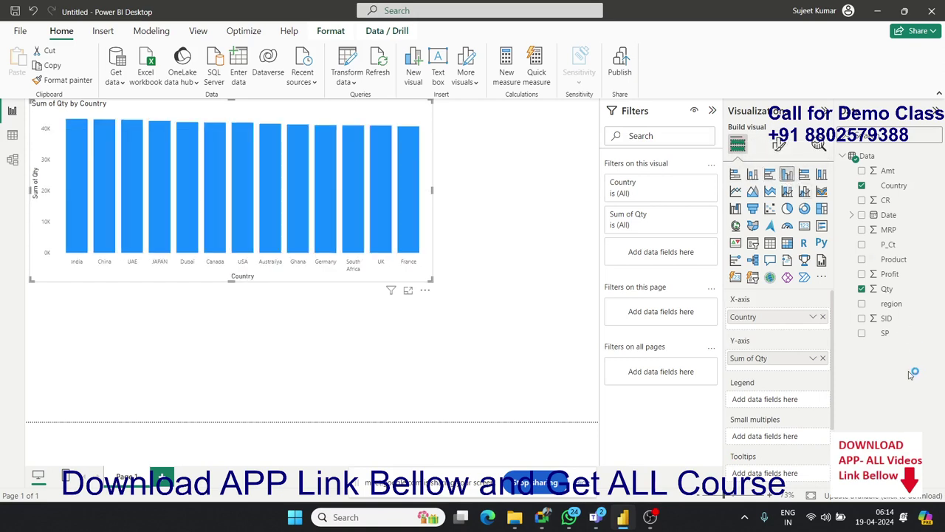
pyautogui.moveTo(895, 262); pyautogui.dragTo(374, 263)
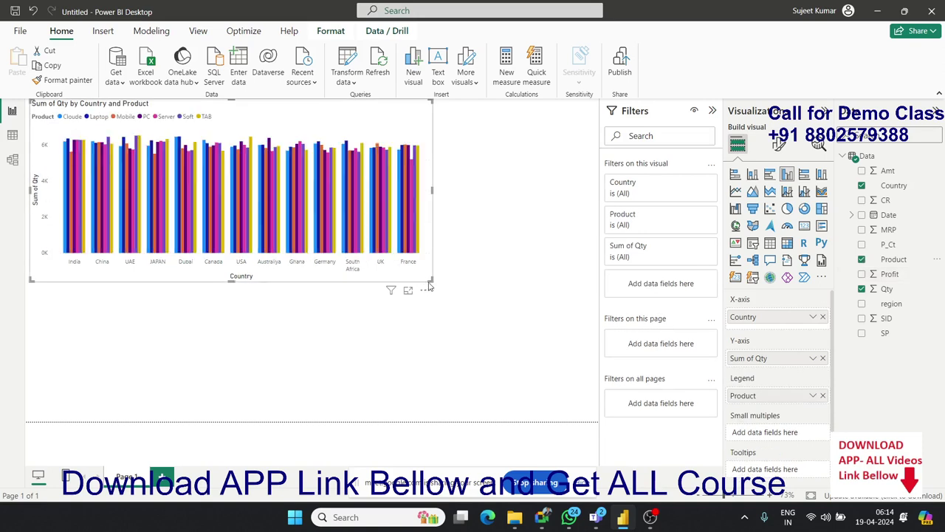
pyautogui.moveTo(429, 278); pyautogui.dragTo(589, 421)
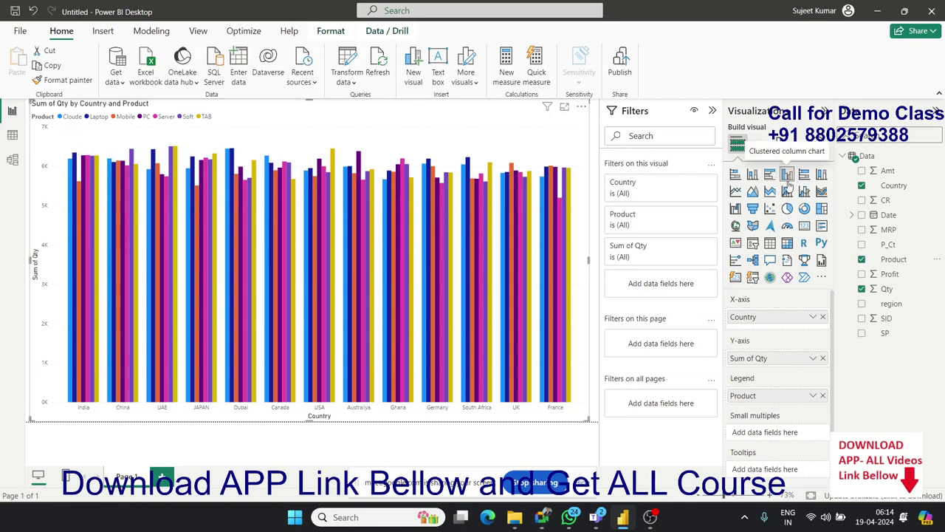
pyautogui.click(753, 175)
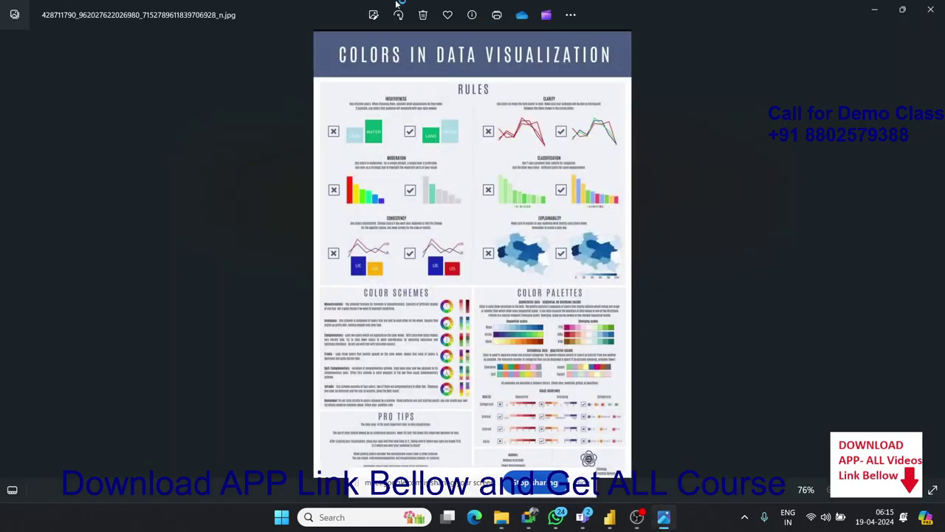
# - Move the infographic window aside and add a blank second report page
pyautogui.moveTo(674, 19); pyautogui.dragTo(944, 22)
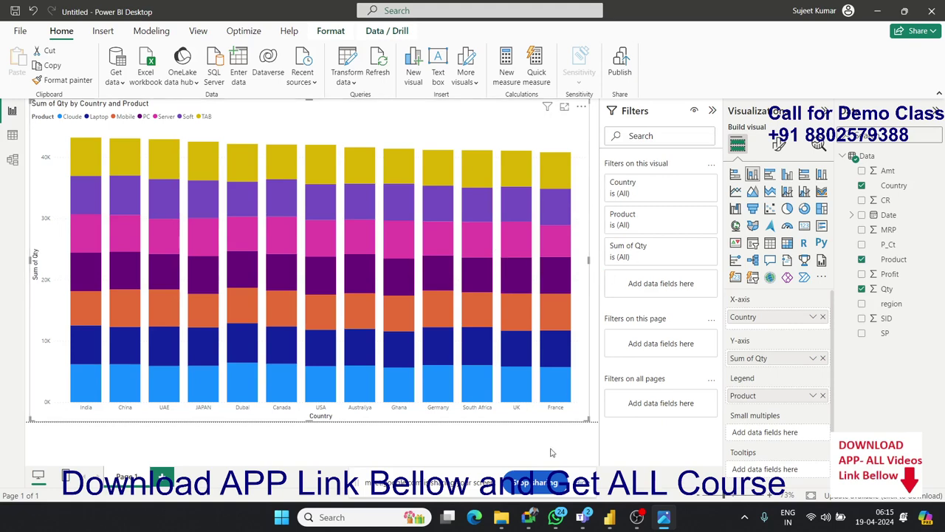
pyautogui.click(161, 477)
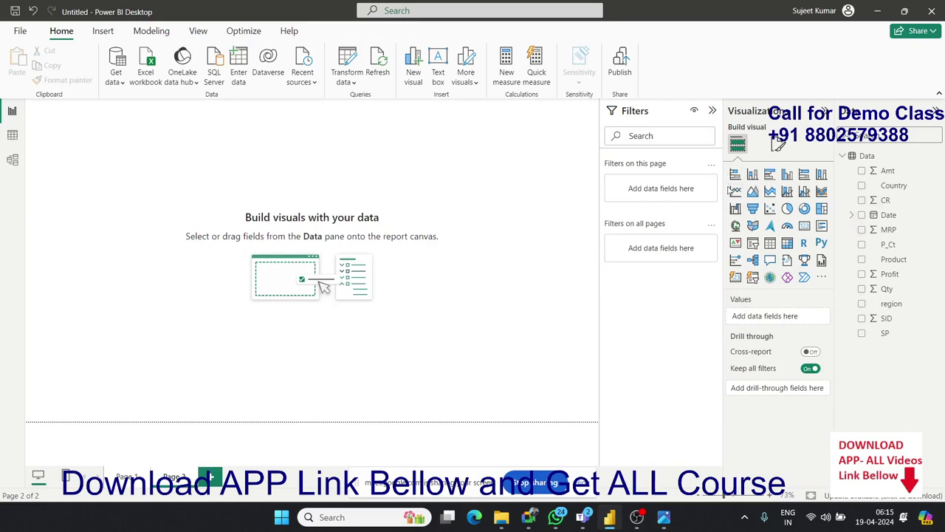
# - Add a wide line chart of Sum of Qty by plain Date, not the date hierarchy
pyautogui.click(736, 191)
pyautogui.moveTo(153, 223)
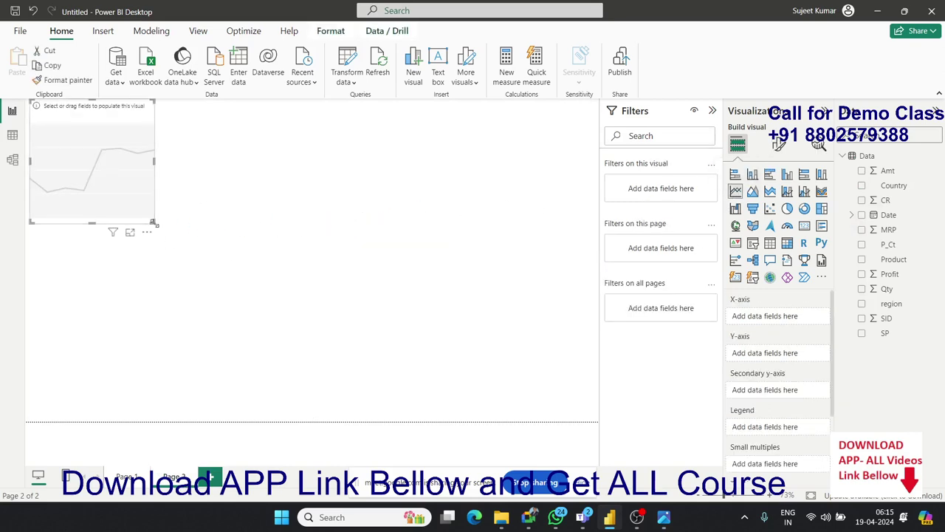
pyautogui.moveTo(154, 223); pyautogui.dragTo(565, 375)
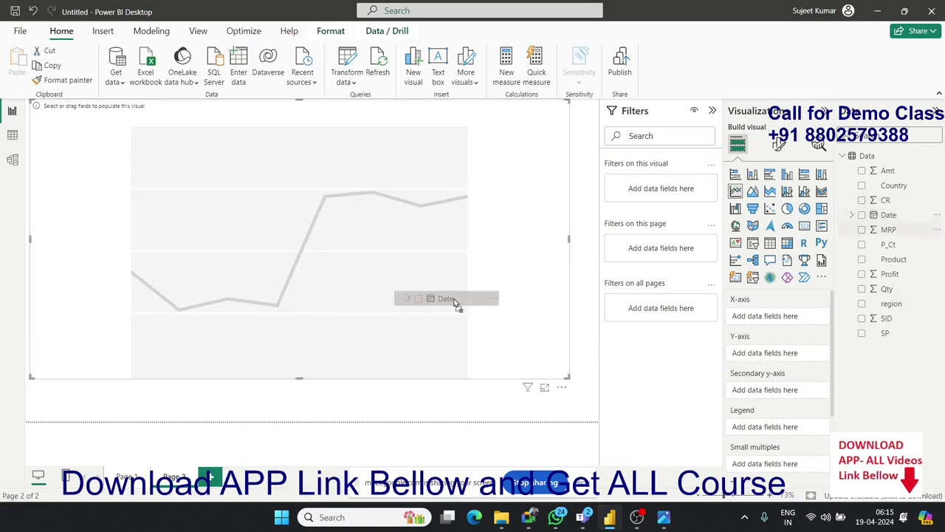
pyautogui.moveTo(890, 215); pyautogui.dragTo(528, 307)
pyautogui.click(813, 317)
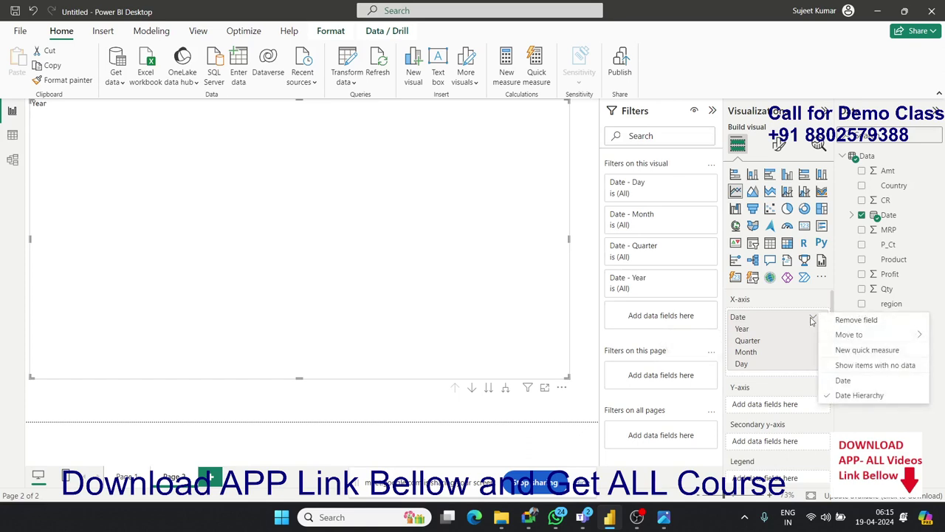
pyautogui.click(845, 380)
pyautogui.moveTo(887, 289); pyautogui.dragTo(473, 363)
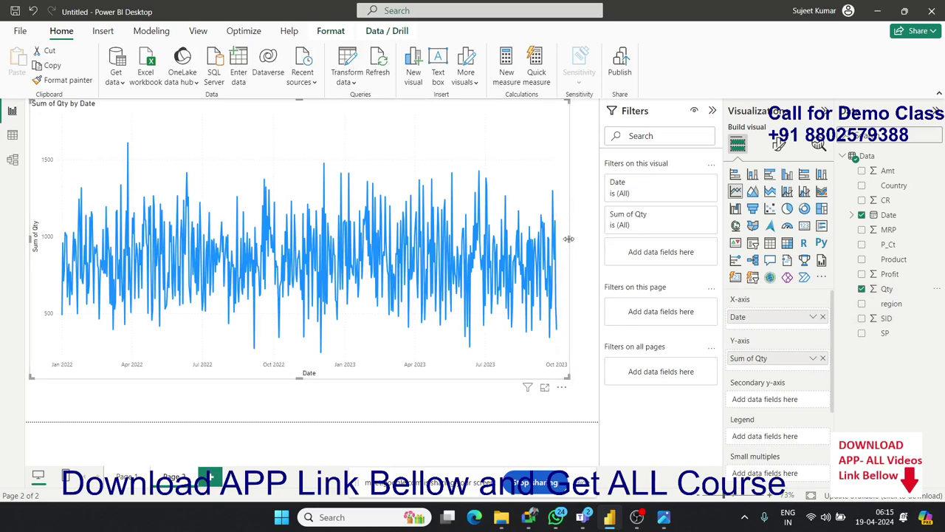
pyautogui.moveTo(571, 240); pyautogui.dragTo(593, 240)
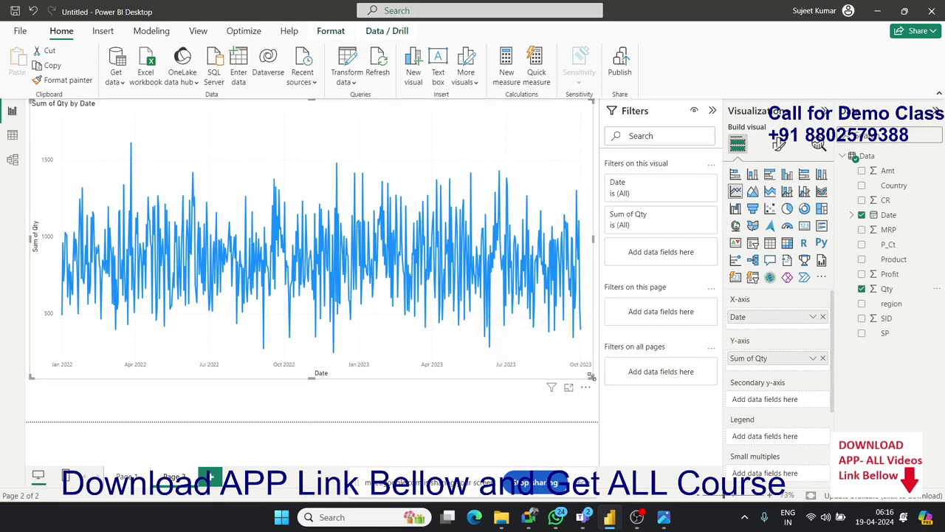
pyautogui.moveTo(597, 379)
pyautogui.mouseDown()
pyautogui.moveTo(603, 147)
pyautogui.moveTo(596, 154)
pyautogui.mouseUp()
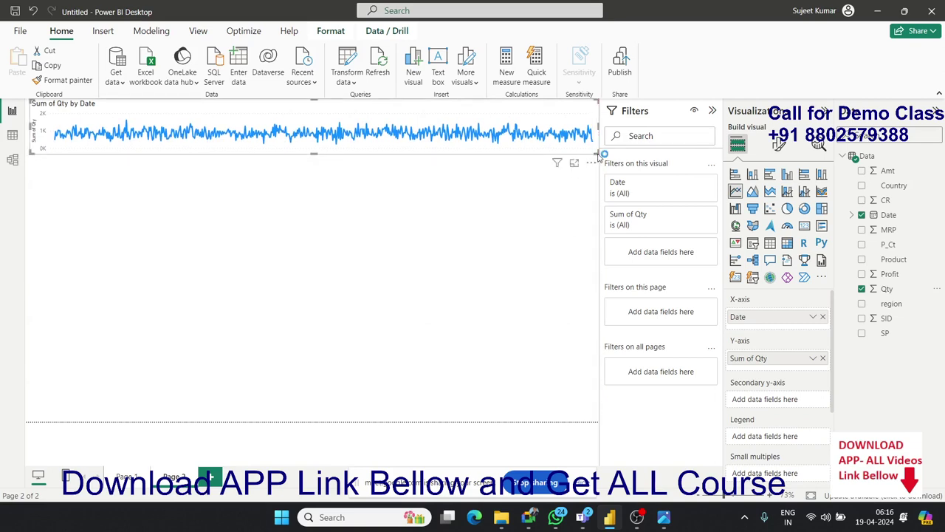
pyautogui.moveTo(596, 151); pyautogui.dragTo(590, 246)
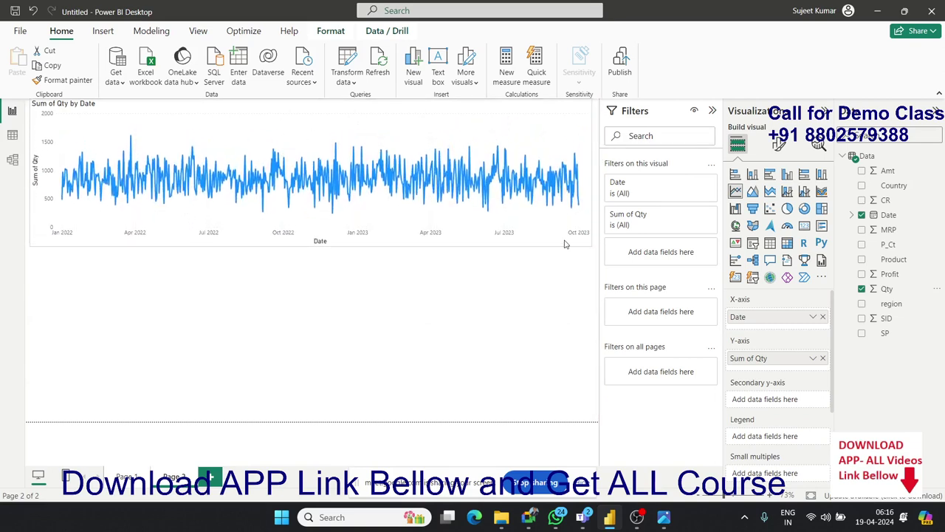
# - Add a line per region, make the chart taller, and show only Month from the Date hierarchy
pyautogui.moveTo(891, 303); pyautogui.dragTo(549, 216)
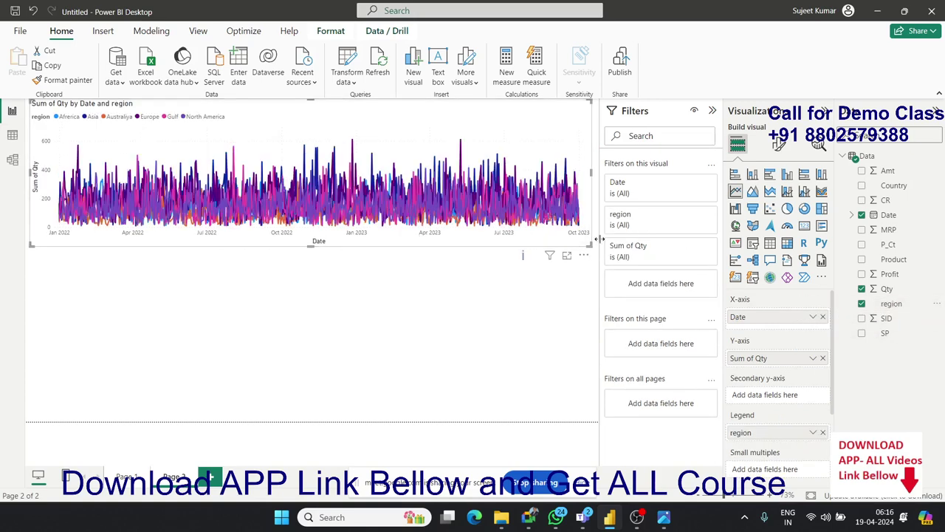
pyautogui.moveTo(600, 239); pyautogui.dragTo(584, 413)
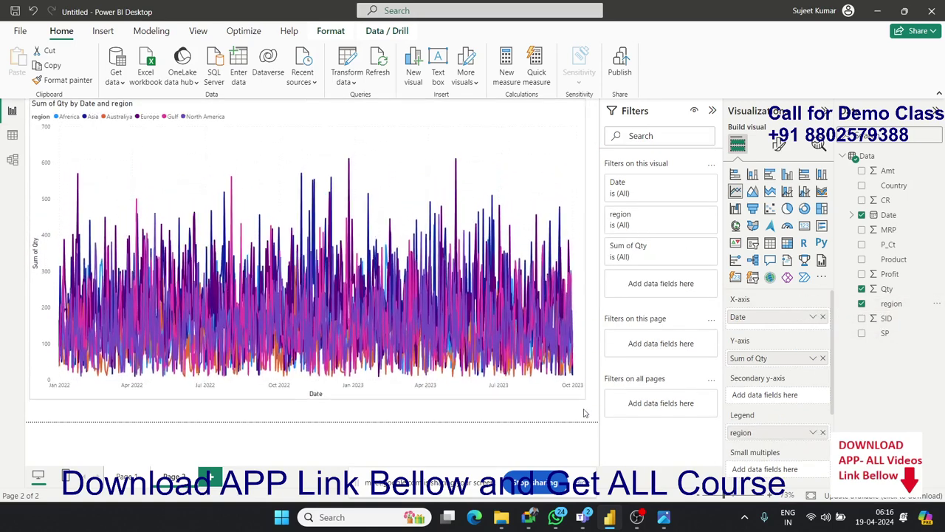
pyautogui.click(813, 317)
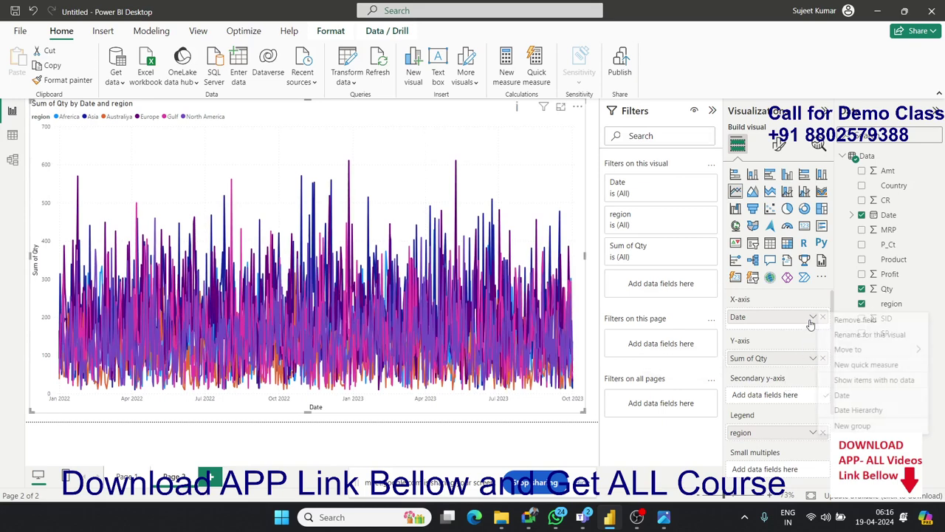
pyautogui.click(850, 411)
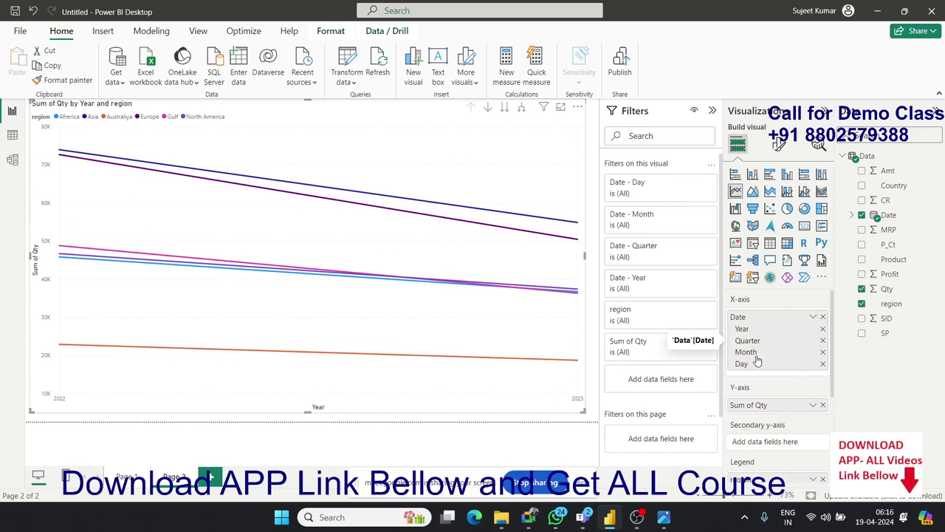
pyautogui.click(823, 328)
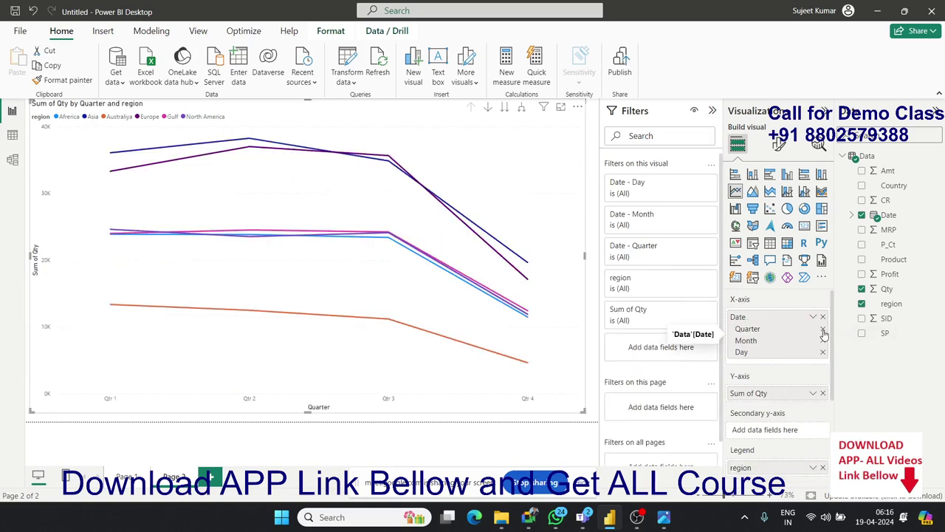
pyautogui.click(823, 328)
pyautogui.click(823, 340)
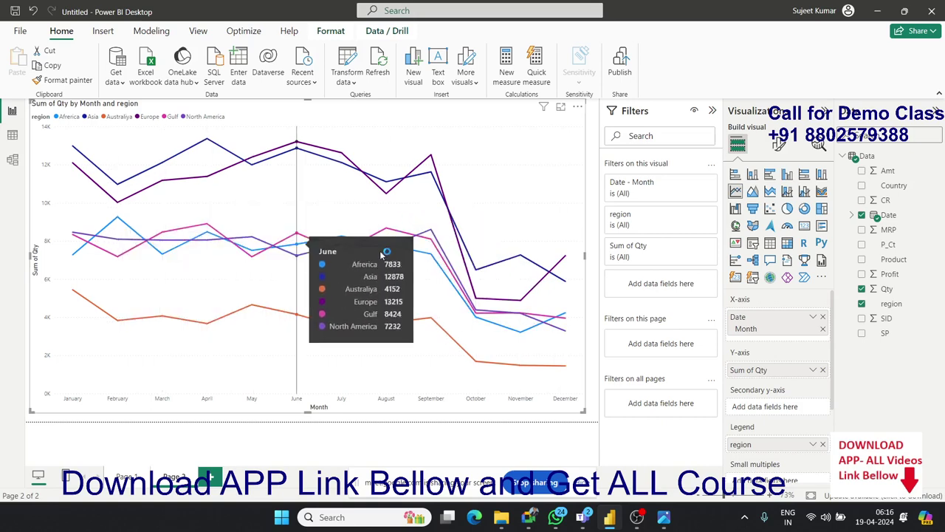
# - Try an area chart, remove region from the legend, then switch to line and stacked columns
pyautogui.click(753, 195)
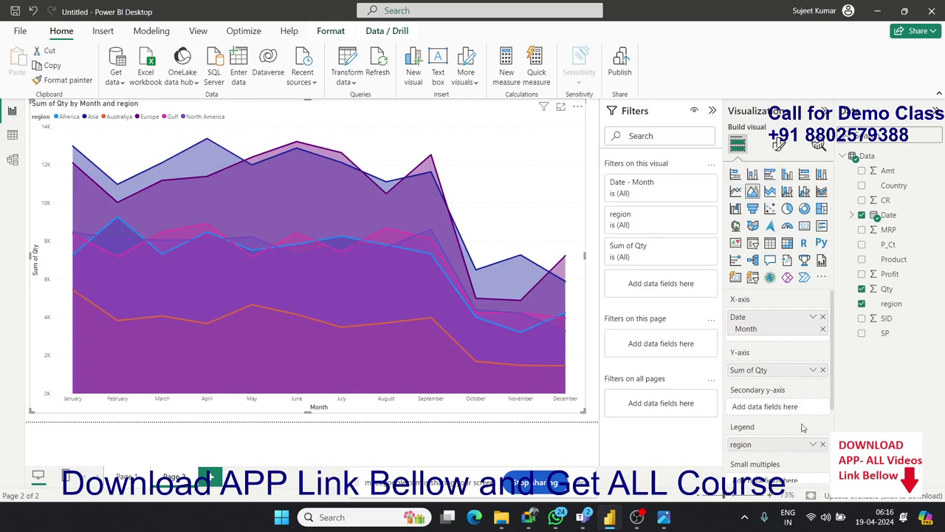
pyautogui.click(823, 444)
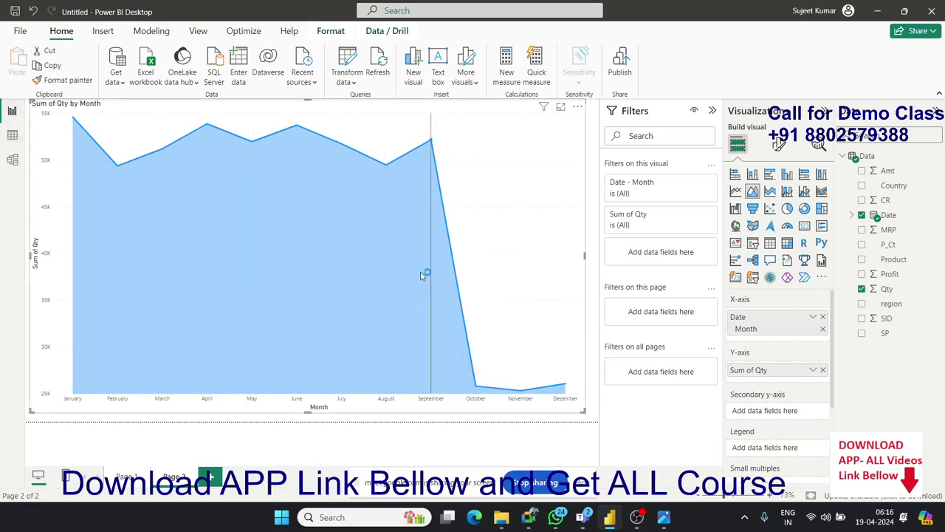
pyautogui.click(787, 192)
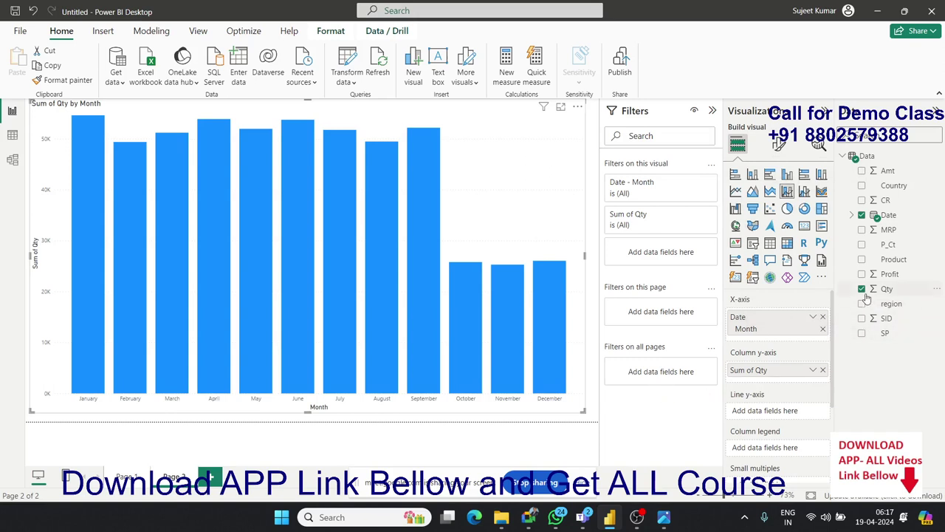
# - Convert the monthly Qty chart into a smaller waterfall and add a blank third page
pyautogui.click(737, 211)
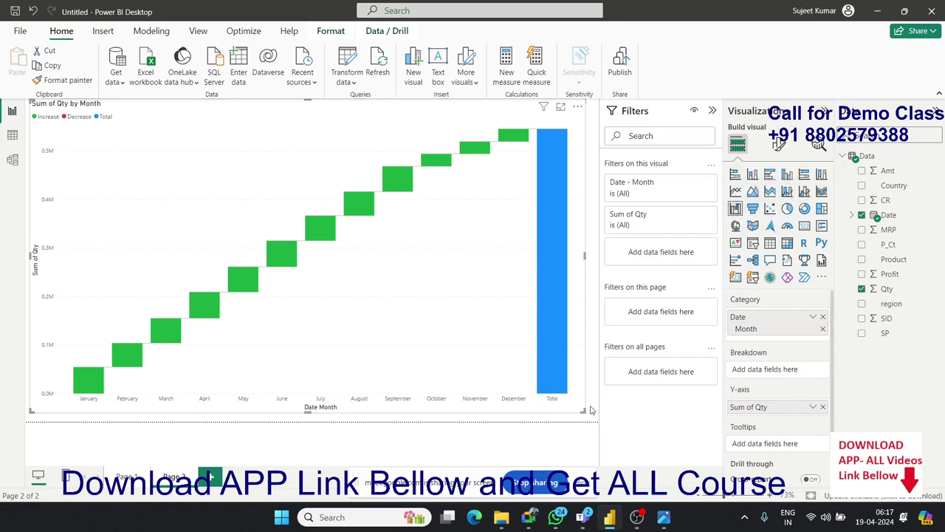
pyautogui.moveTo(583, 411); pyautogui.dragTo(300, 271)
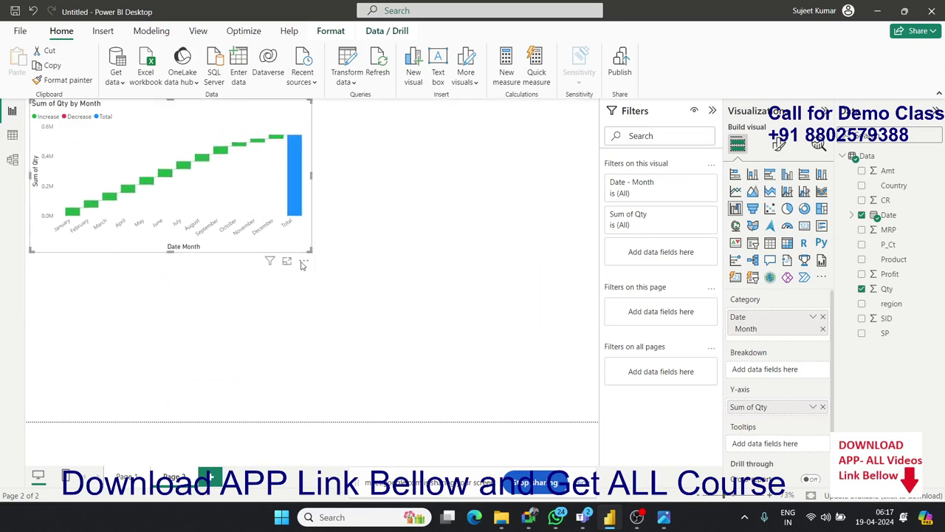
pyautogui.click(255, 477)
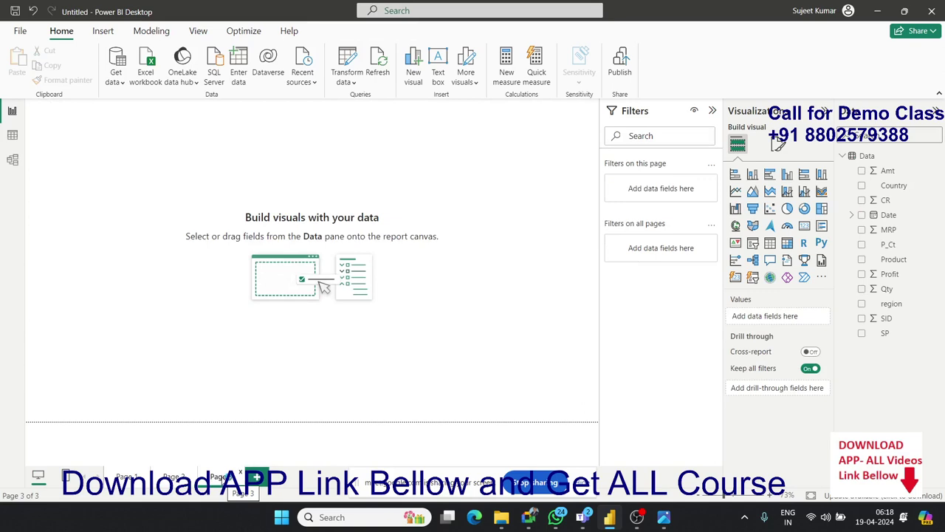
# - Add a line and clustered column chart with Product on the x-axis, Amt columns and Profit line
pyautogui.click(788, 191)
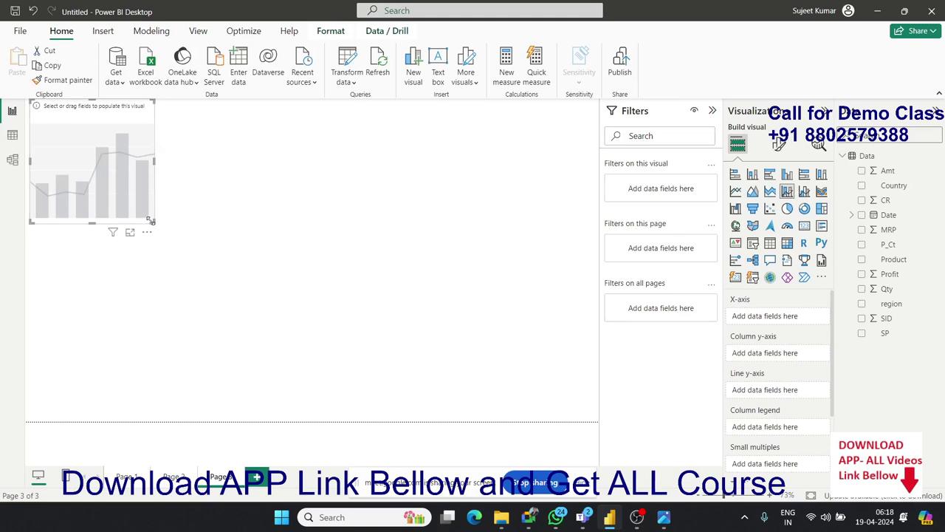
pyautogui.moveTo(155, 224); pyautogui.dragTo(458, 352)
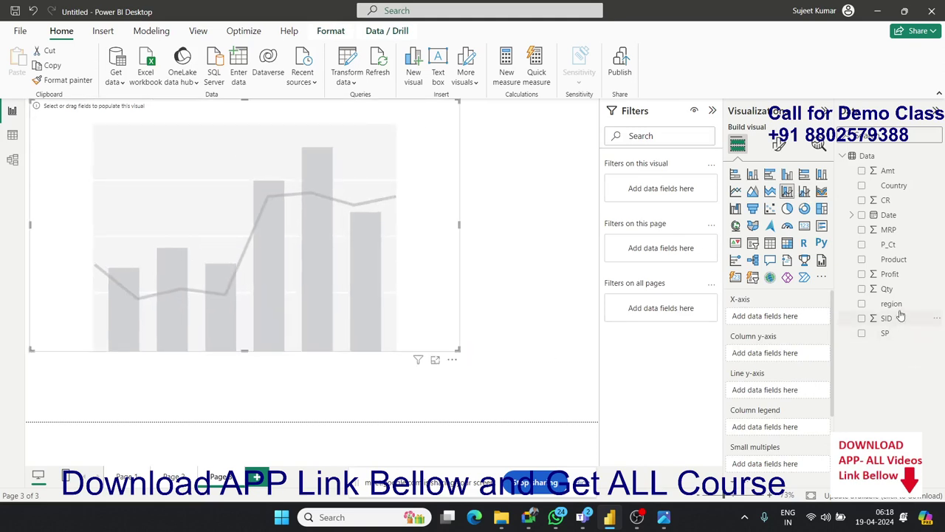
pyautogui.moveTo(893, 260); pyautogui.dragTo(321, 298)
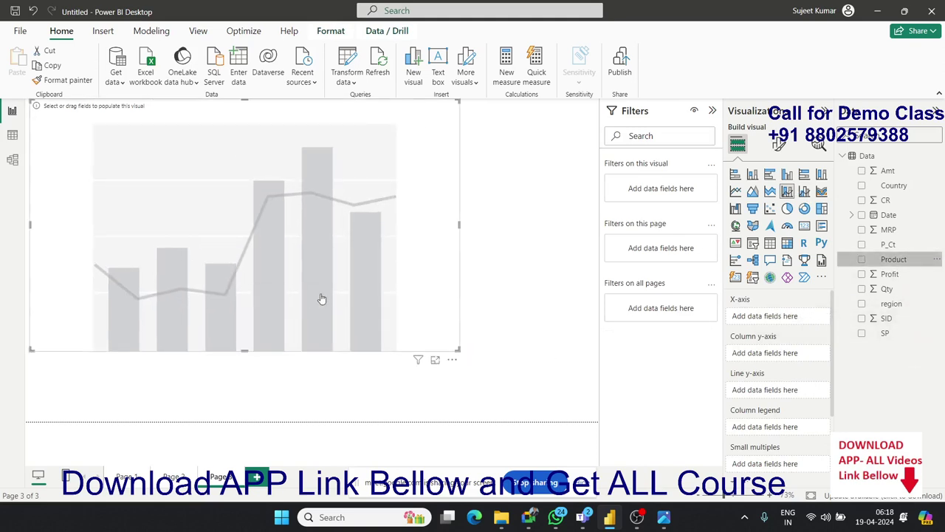
pyautogui.moveTo(888, 170); pyautogui.dragTo(414, 311)
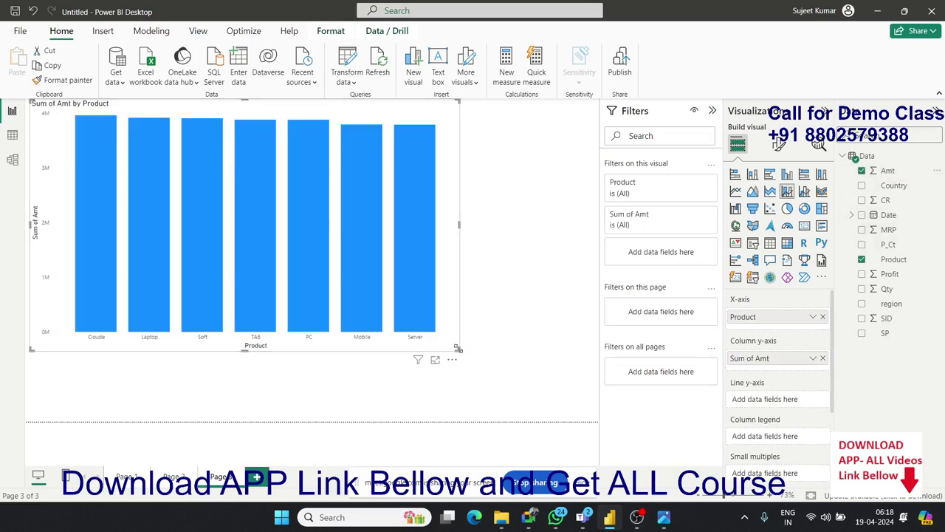
pyautogui.moveTo(457, 347); pyautogui.dragTo(582, 380)
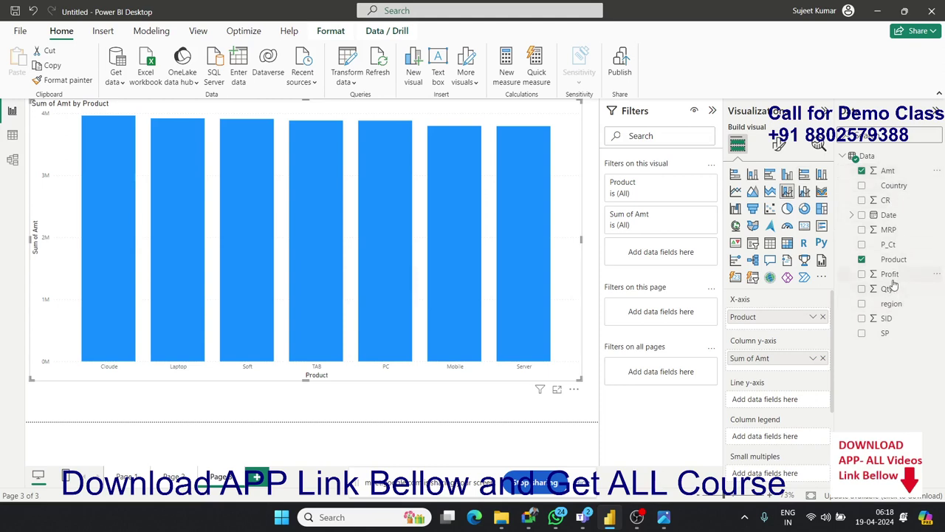
pyautogui.moveTo(890, 274)
pyautogui.mouseDown()
pyautogui.moveTo(823, 413)
pyautogui.moveTo(777, 402)
pyautogui.mouseUp()
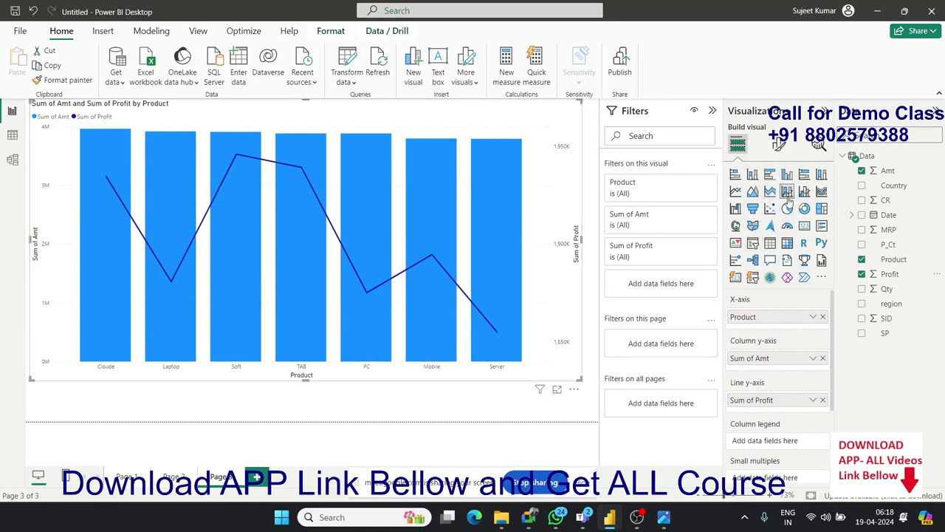
# - Compare the clustered column view against the combo and keep the line and column chart
pyautogui.click(788, 176)
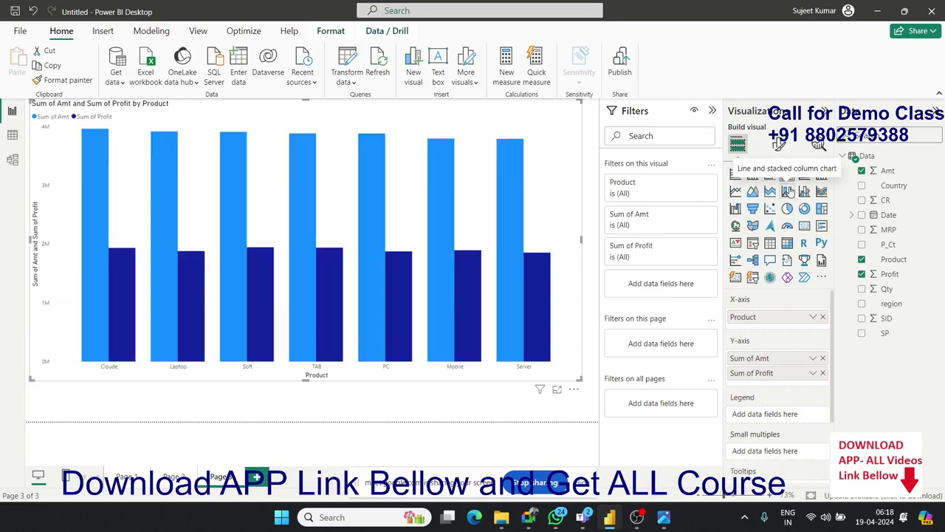
pyautogui.click(787, 192)
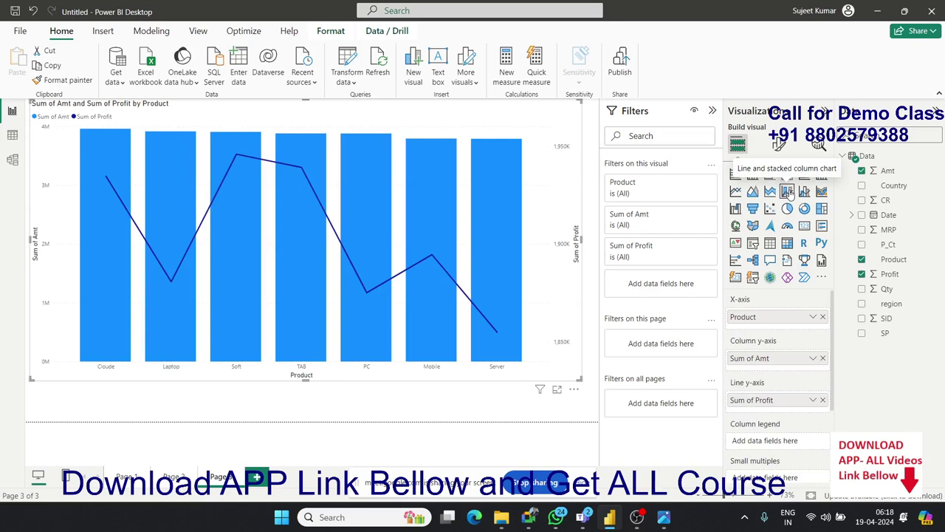
pyautogui.click(788, 177)
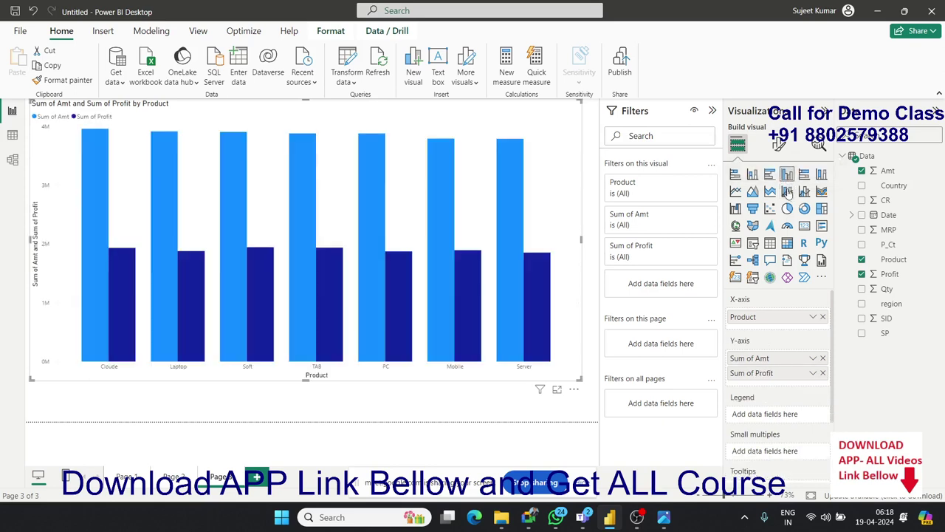
pyautogui.click(788, 192)
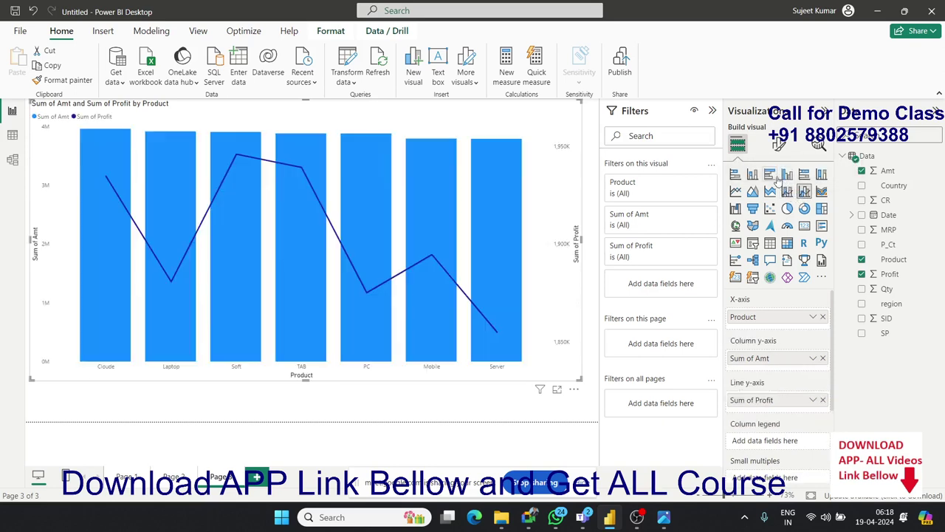
pyautogui.click(788, 175)
pyautogui.click(787, 192)
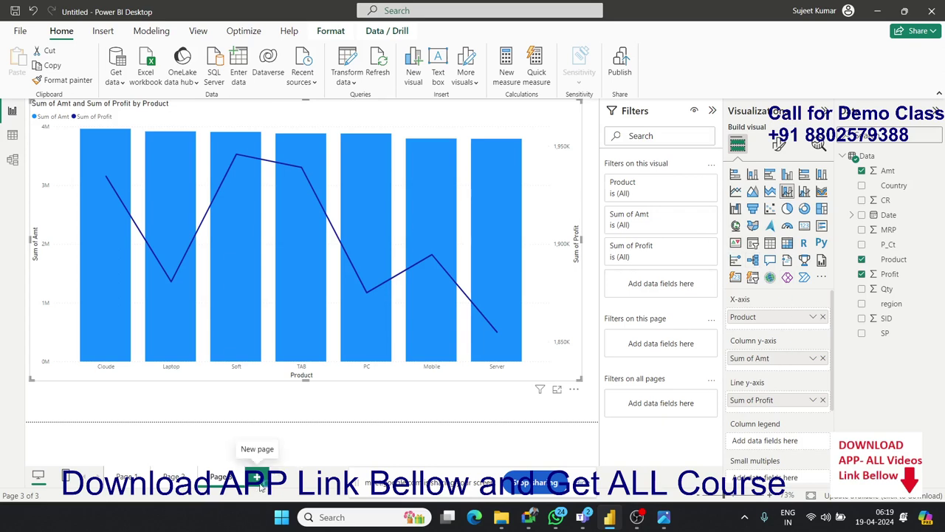
# - Add a fourth report page with an enlarged scatter chart
pyautogui.click(256, 478)
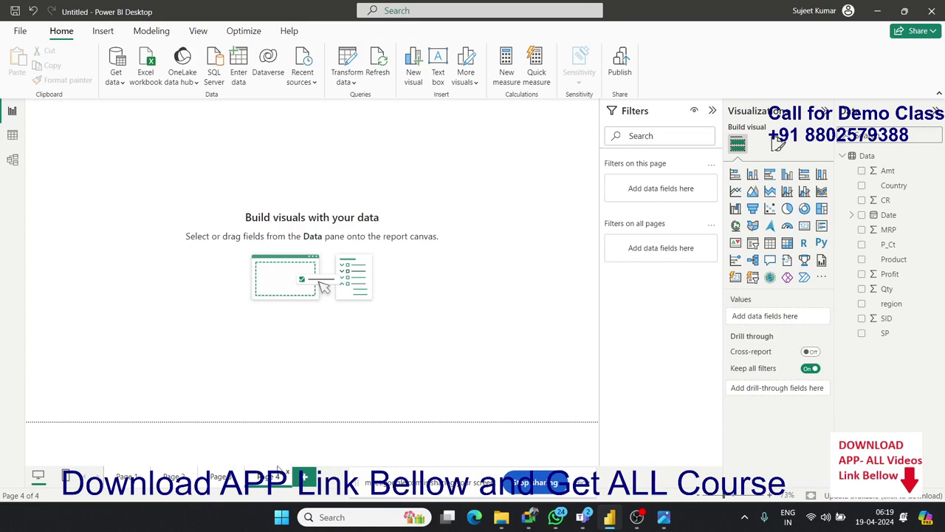
pyautogui.click(769, 209)
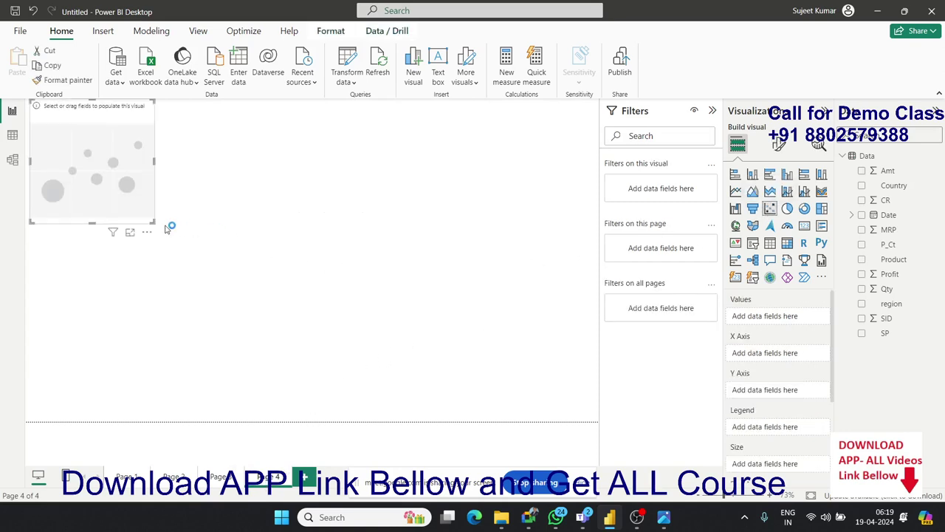
pyautogui.moveTo(152, 220); pyautogui.dragTo(545, 385)
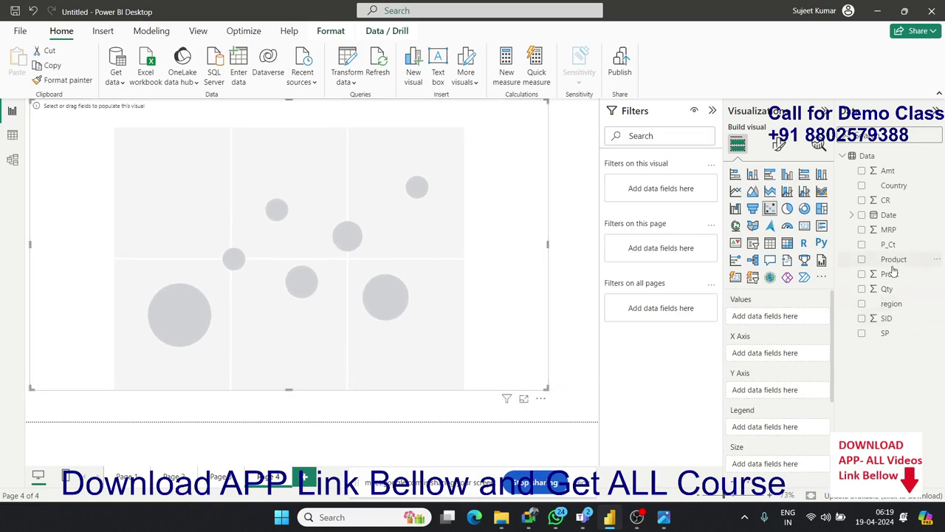
# - Plot Sum of Qty on the scatter chart's X axis against MRP on the Y axis
pyautogui.moveTo(890, 230); pyautogui.dragTo(780, 318)
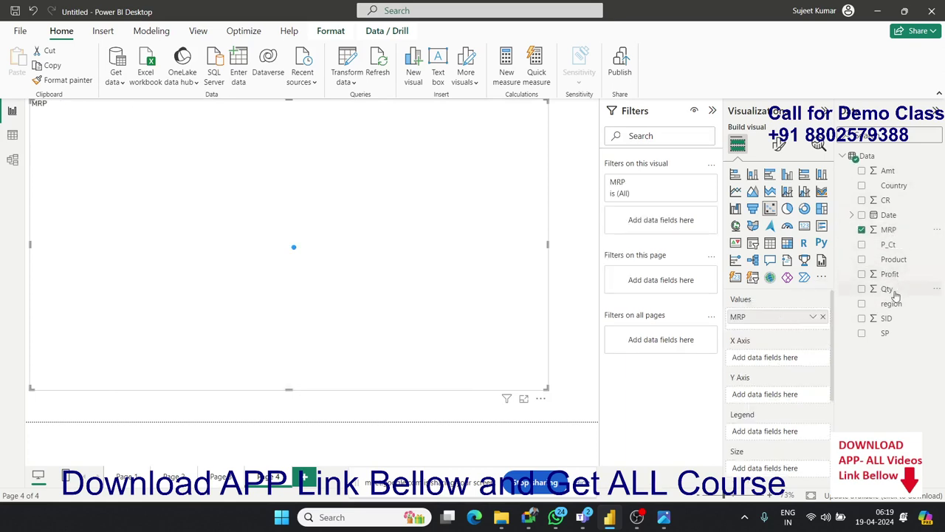
pyautogui.moveTo(887, 289); pyautogui.dragTo(784, 367)
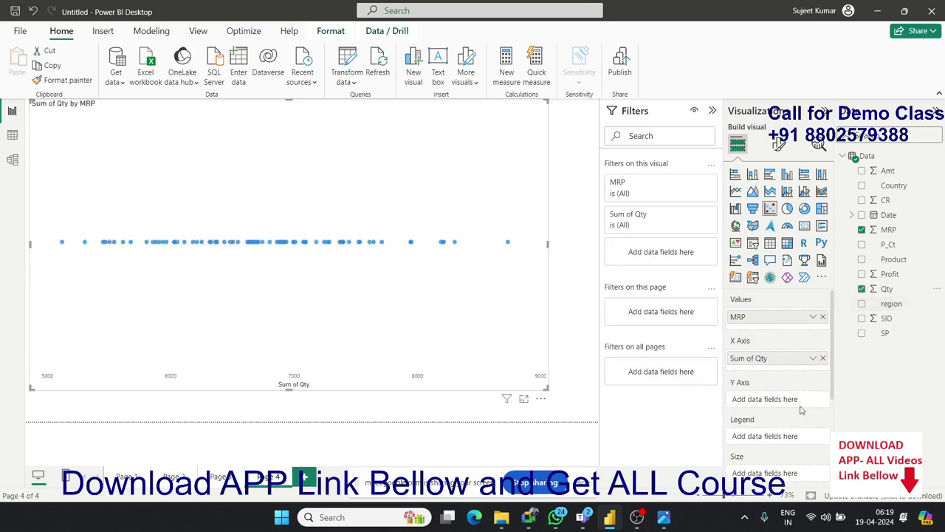
pyautogui.click(894, 303)
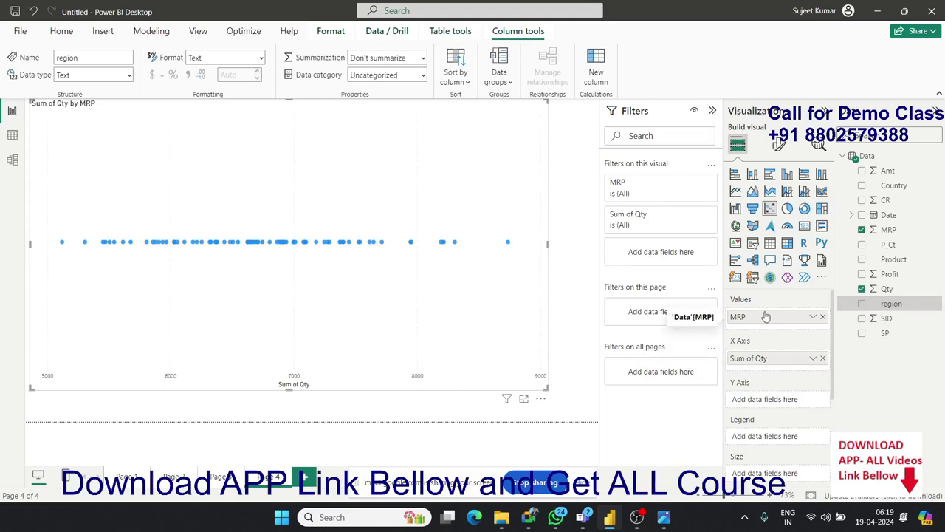
pyautogui.moveTo(768, 323); pyautogui.dragTo(768, 397)
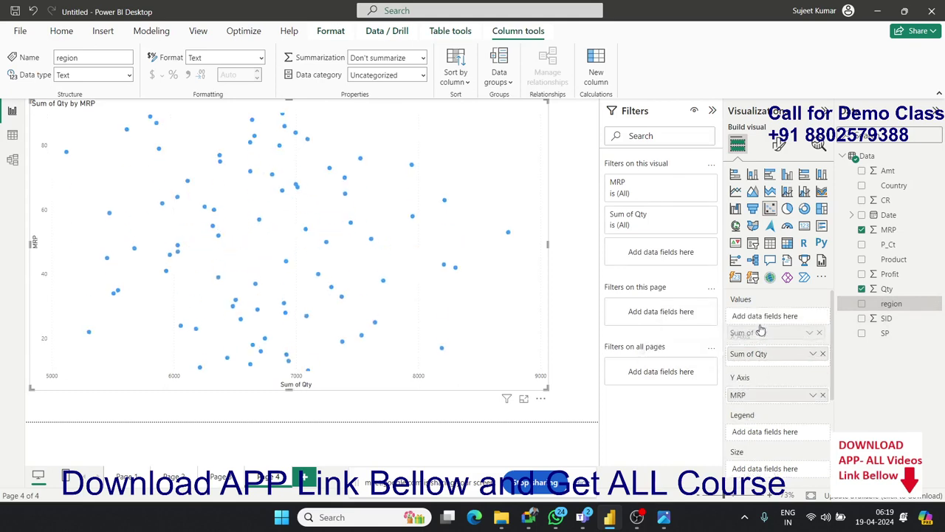
# - Rearrange Qty, MRP and Product among the scatter chart's values, X axis and legend wells
pyautogui.moveTo(761, 355)
pyautogui.mouseDown()
pyautogui.moveTo(761, 317)
pyautogui.moveTo(764, 358)
pyautogui.mouseUp()
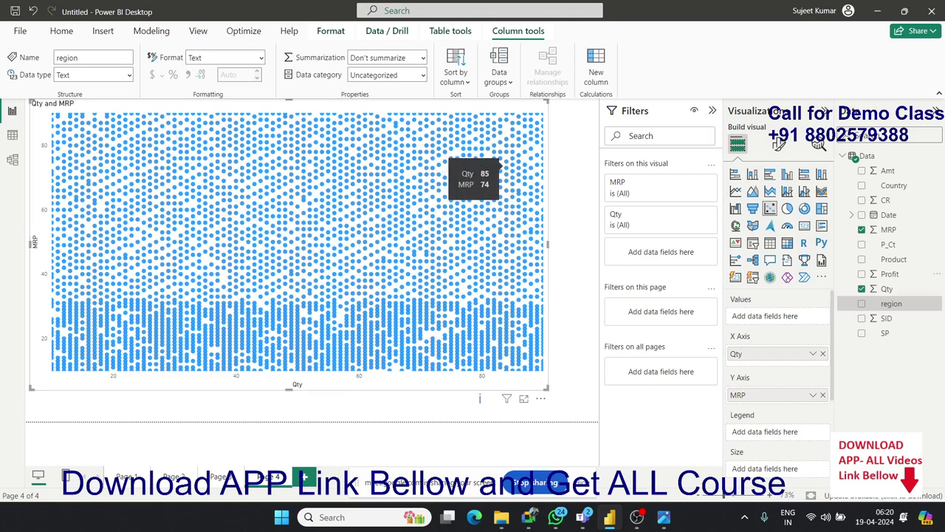
pyautogui.moveTo(896, 265); pyautogui.dragTo(797, 434)
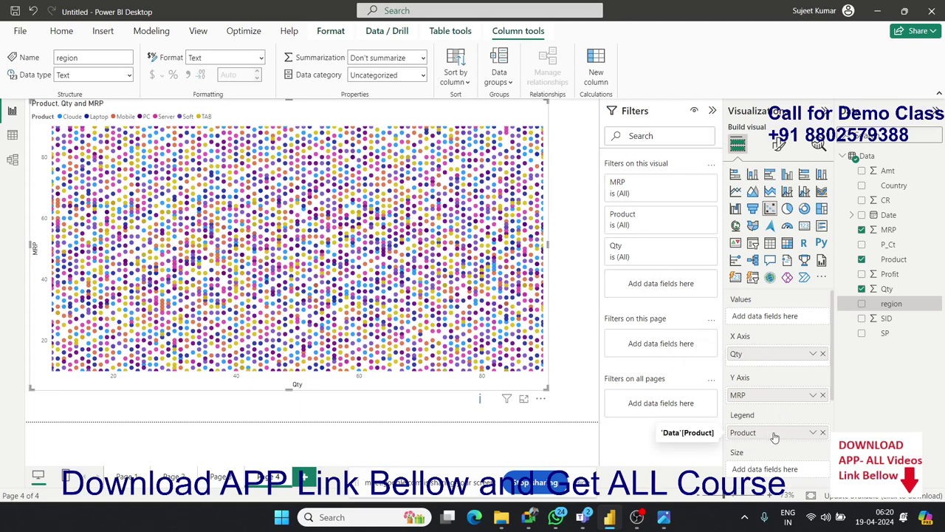
pyautogui.moveTo(772, 362); pyautogui.dragTo(770, 319)
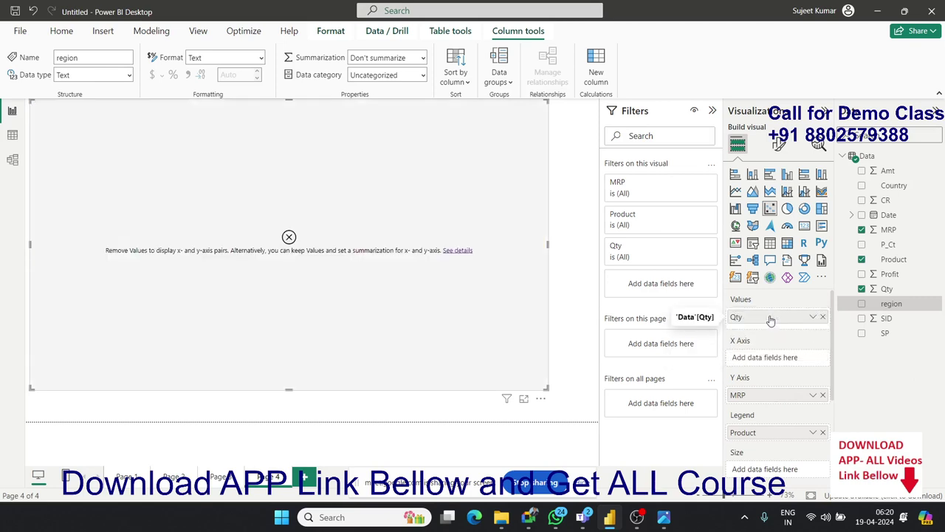
pyautogui.moveTo(770, 393); pyautogui.dragTo(768, 357)
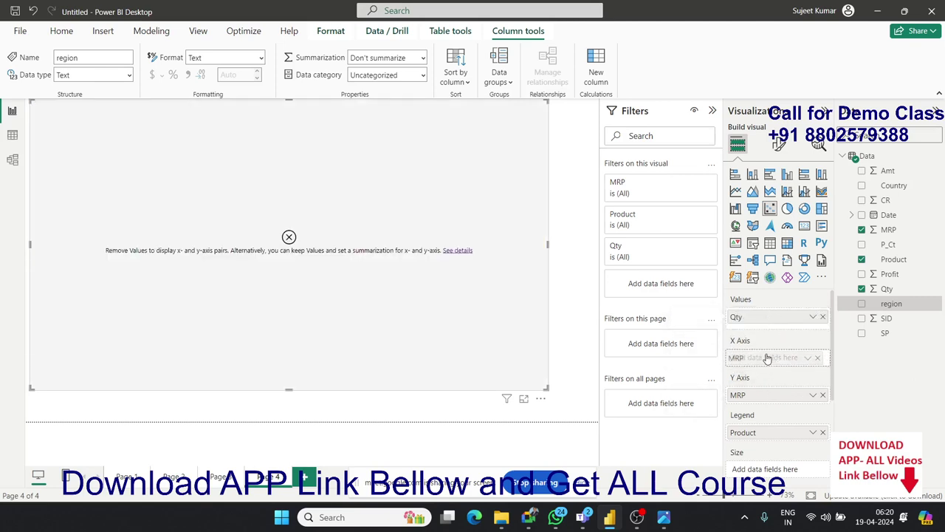
# - Remove Qty, MRP and Product from the scatter chart, leaving it empty
pyautogui.click(823, 316)
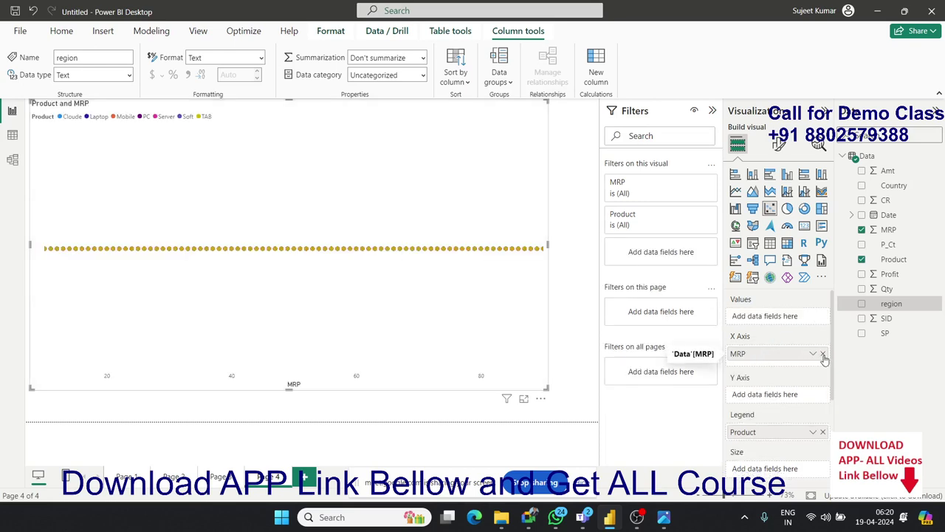
pyautogui.click(823, 354)
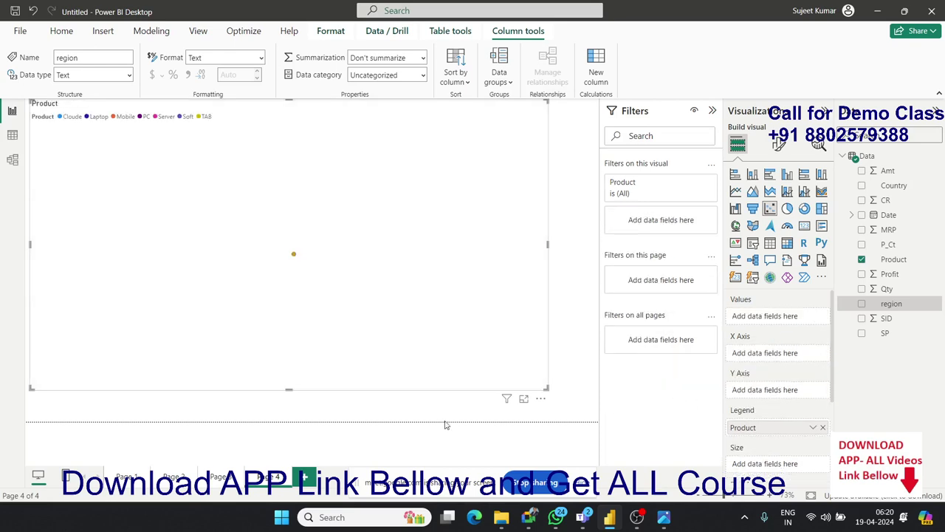
pyautogui.click(823, 427)
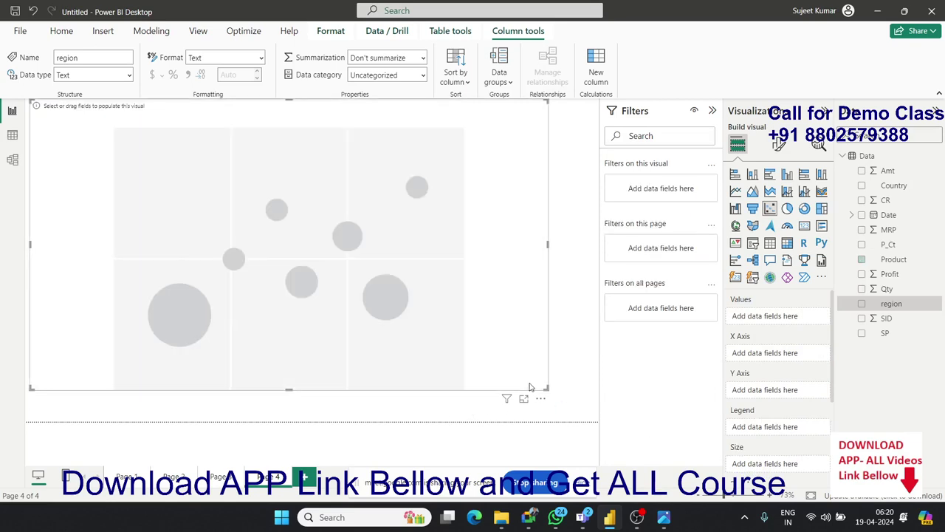
# - On a new fifth page, build a pie chart of Sum of Qty by region
pyautogui.click(306, 475)
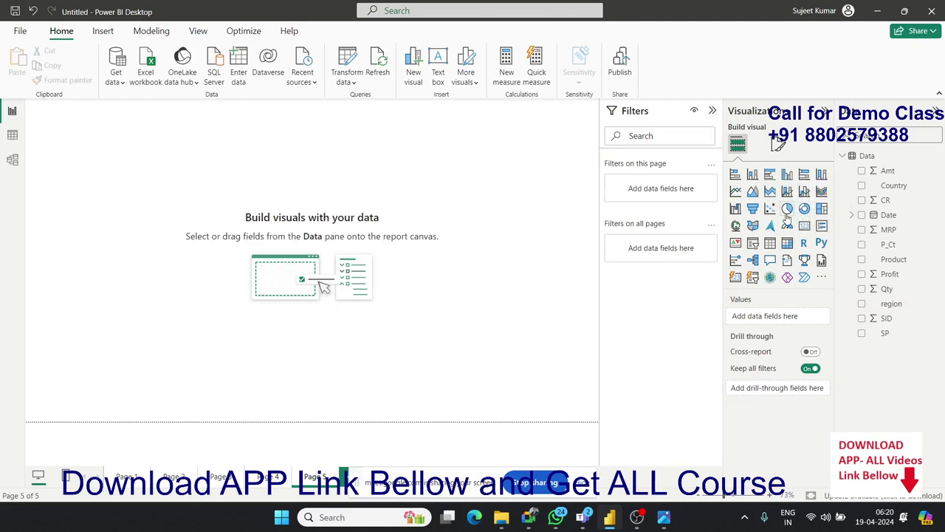
pyautogui.click(787, 209)
pyautogui.moveTo(148, 225)
pyautogui.mouseDown()
pyautogui.moveTo(300, 300)
pyautogui.moveTo(383, 355)
pyautogui.mouseUp()
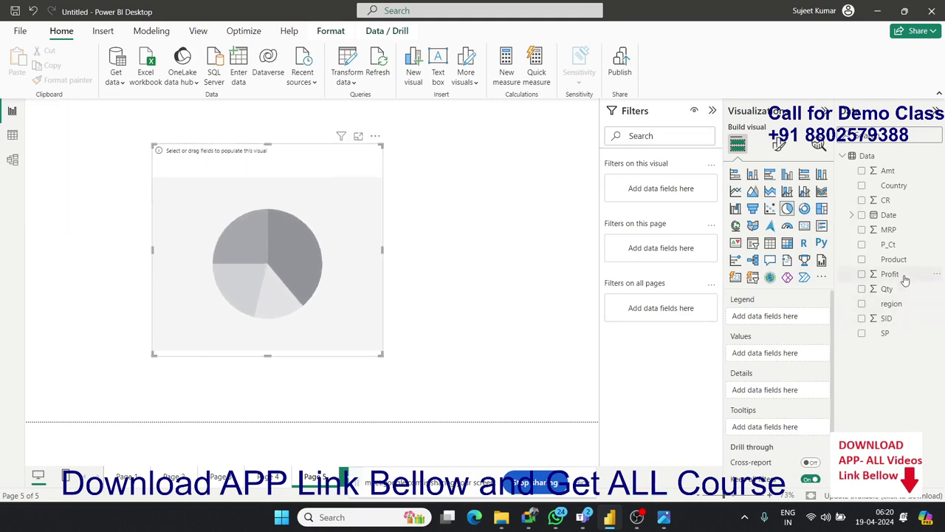
pyautogui.moveTo(891, 304); pyautogui.dragTo(351, 285)
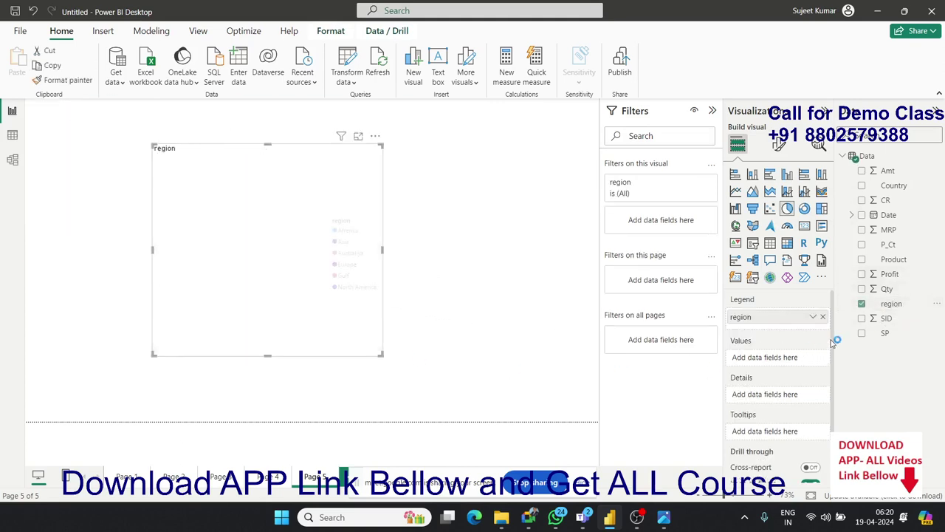
pyautogui.moveTo(887, 289); pyautogui.dragTo(302, 287)
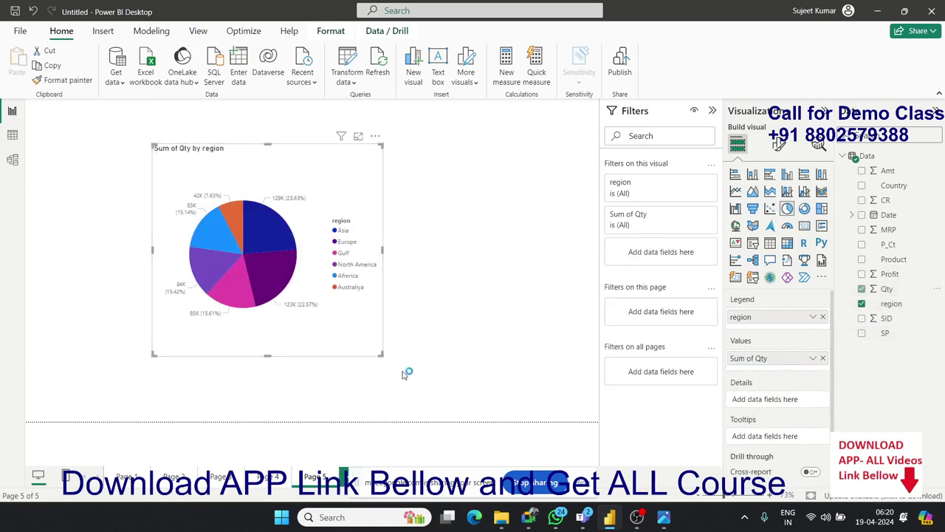
pyautogui.moveTo(378, 363); pyautogui.dragTo(420, 357)
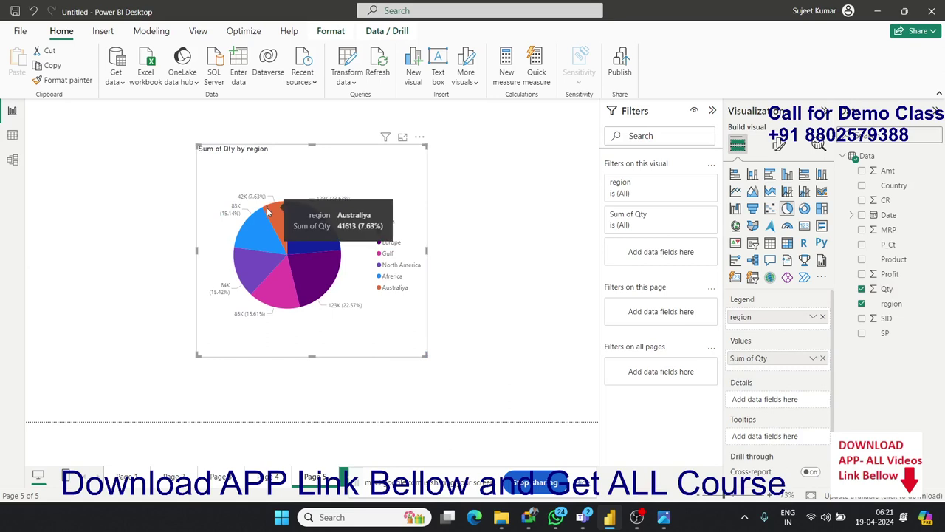
pyautogui.moveTo(804, 209)
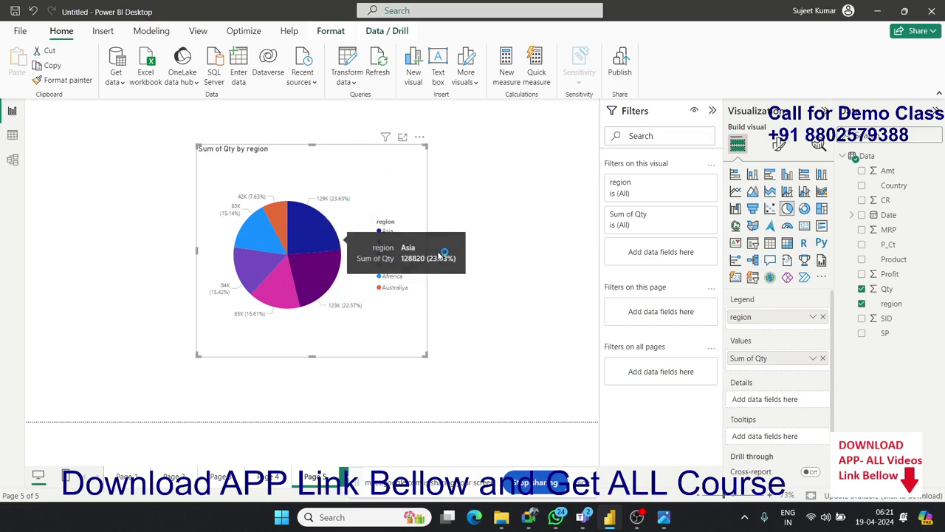
# - Compare donut and treemap versions, return to pie, then delete the chart
pyautogui.click(805, 209)
pyautogui.click(822, 209)
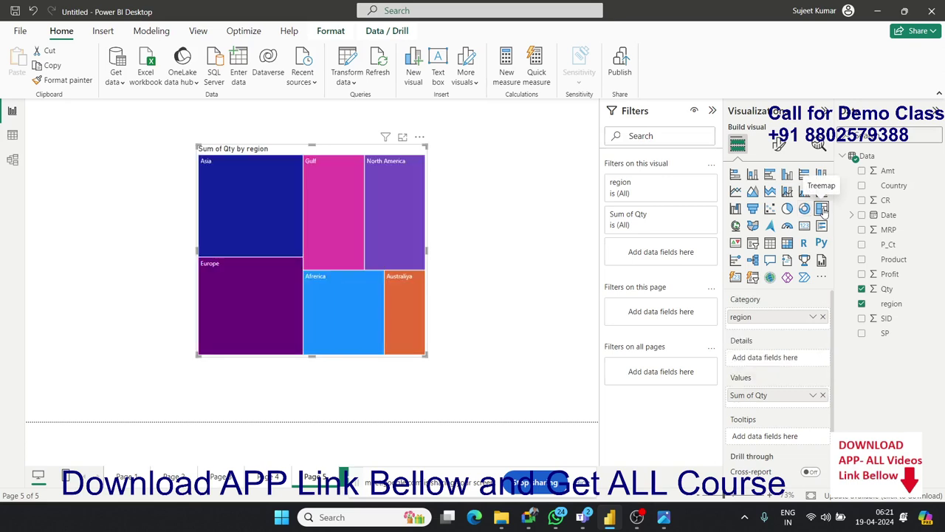
pyautogui.click(805, 209)
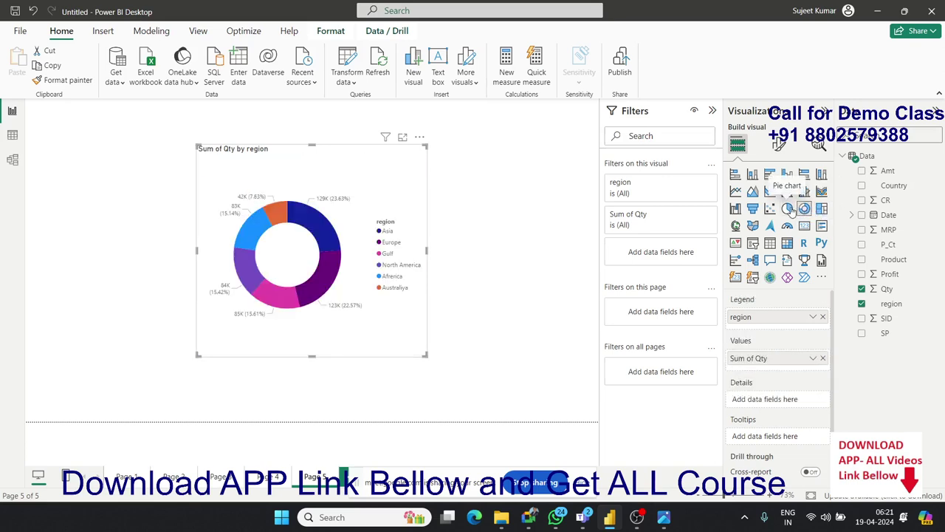
pyautogui.click(787, 209)
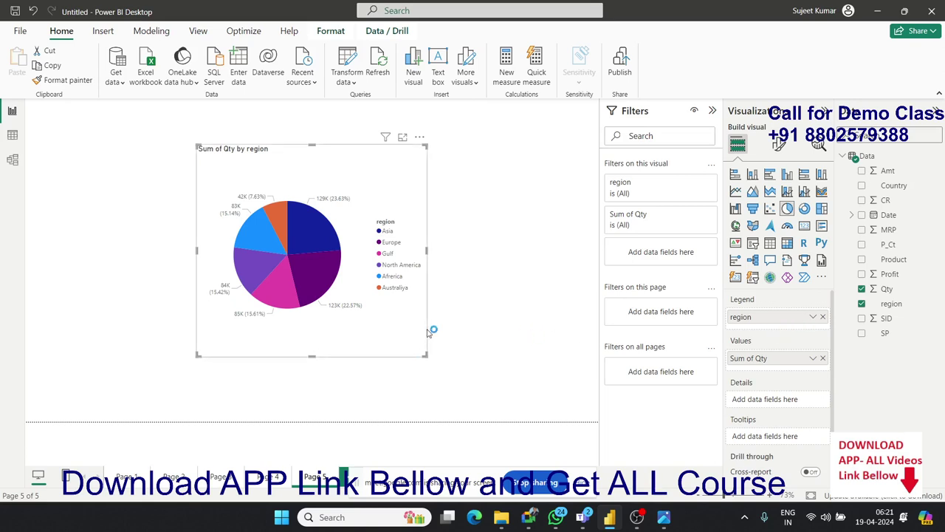
pyautogui.press('Delete')
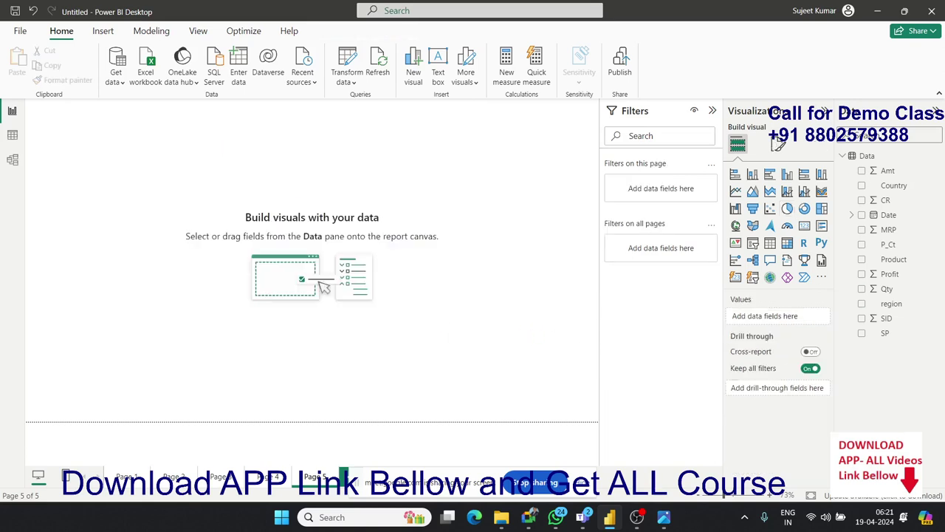
# - View the Colors in Data Visualization infographic full screen in Photos, zoomed to its Rules section
pyautogui.click(664, 517)
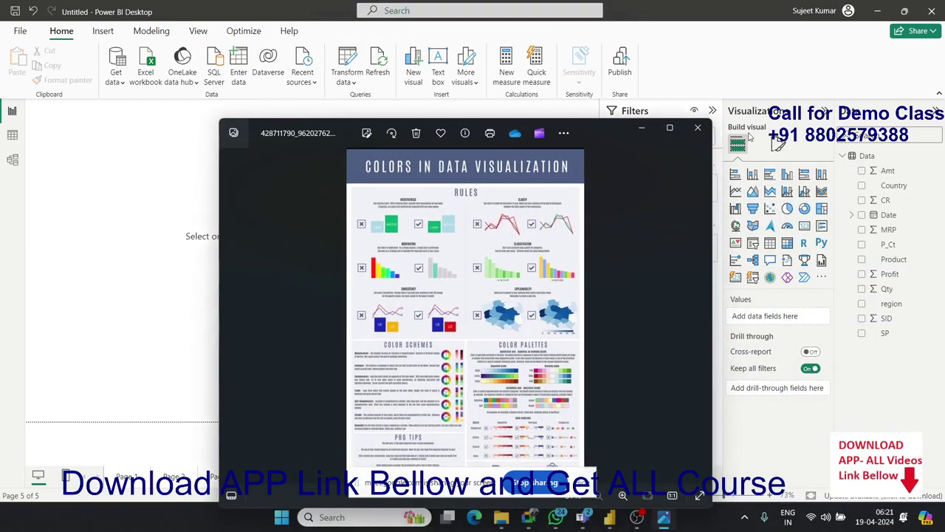
pyautogui.click(677, 127)
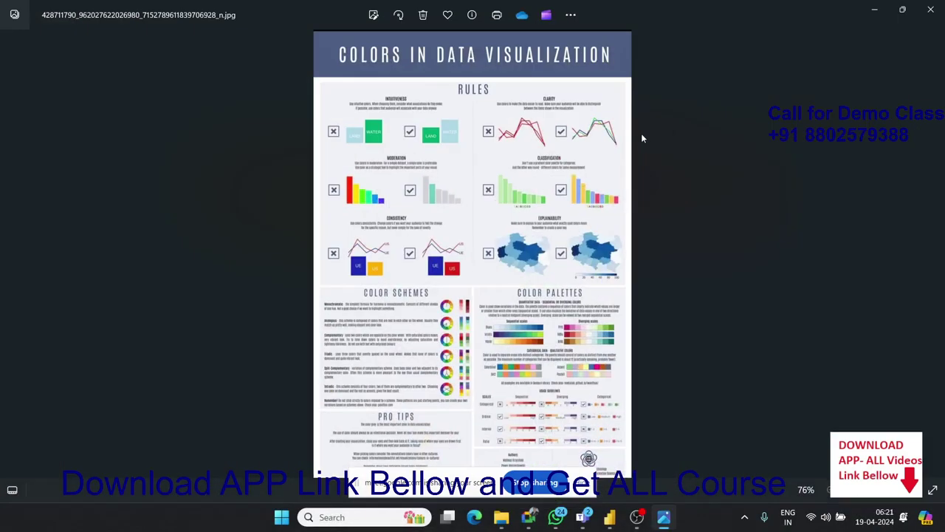
pyautogui.scroll(2, 593, 171)
pyautogui.scroll(2, 594, 170)
pyautogui.scroll(3, 600, 169)
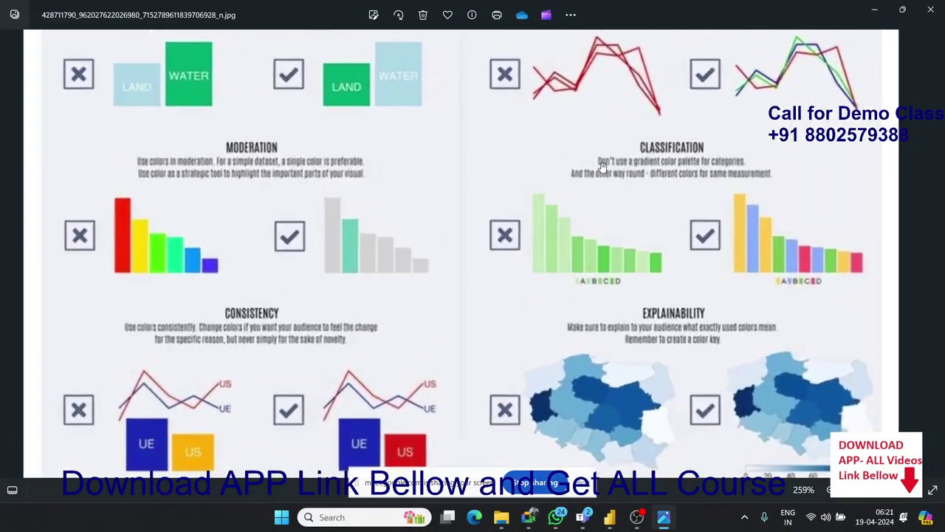
pyautogui.scroll(-2, 603, 167)
pyautogui.moveTo(583, 131)
pyautogui.mouseDown()
pyautogui.moveTo(583, 272)
pyautogui.moveTo(595, 321)
pyautogui.mouseUp()
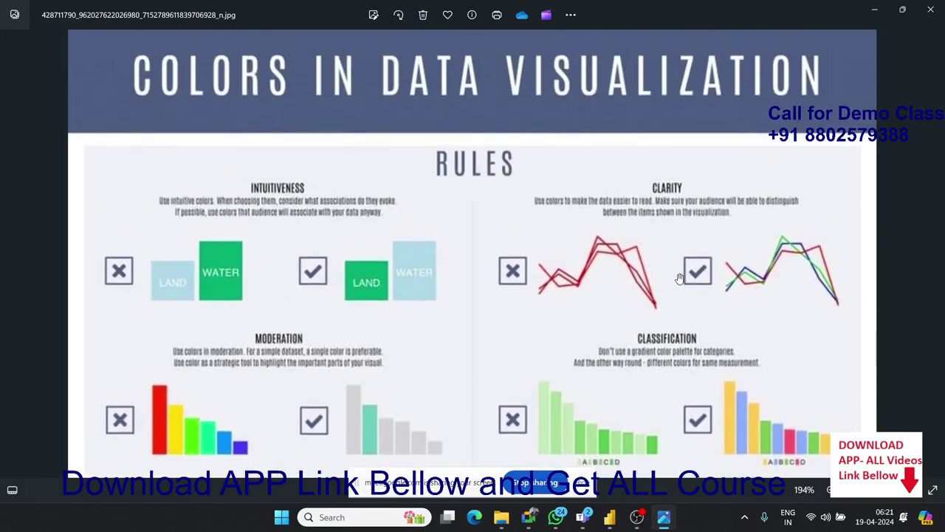
pyautogui.moveTo(365, 359); pyautogui.dragTo(271, 345)
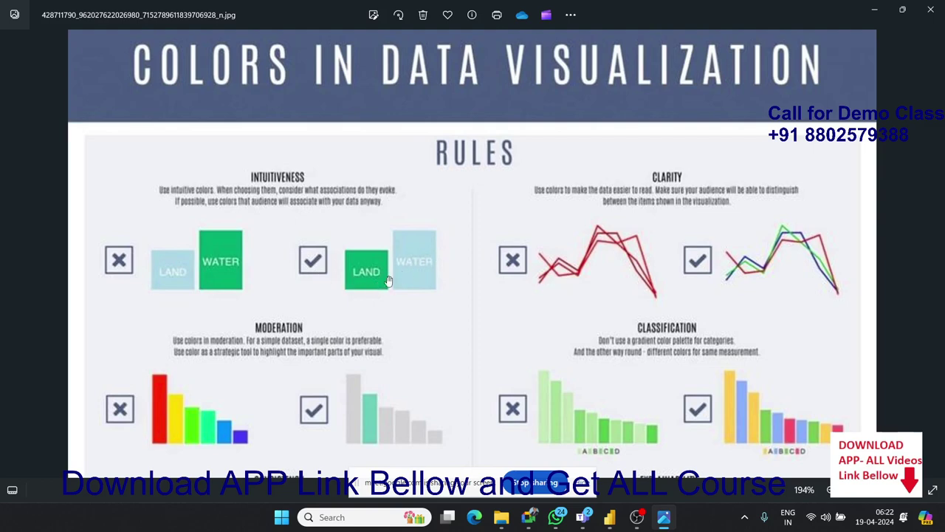
pyautogui.scroll(-1, 418, 279)
pyautogui.scroll(-1, 418, 278)
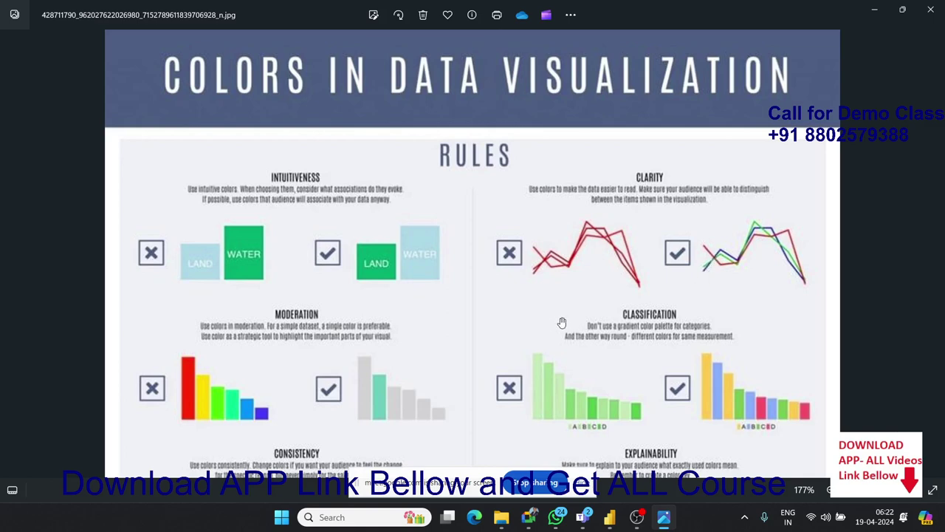
pyautogui.moveTo(477, 424)
pyautogui.mouseDown()
pyautogui.moveTo(477, 252)
pyautogui.moveTo(475, 280)
pyautogui.mouseUp()
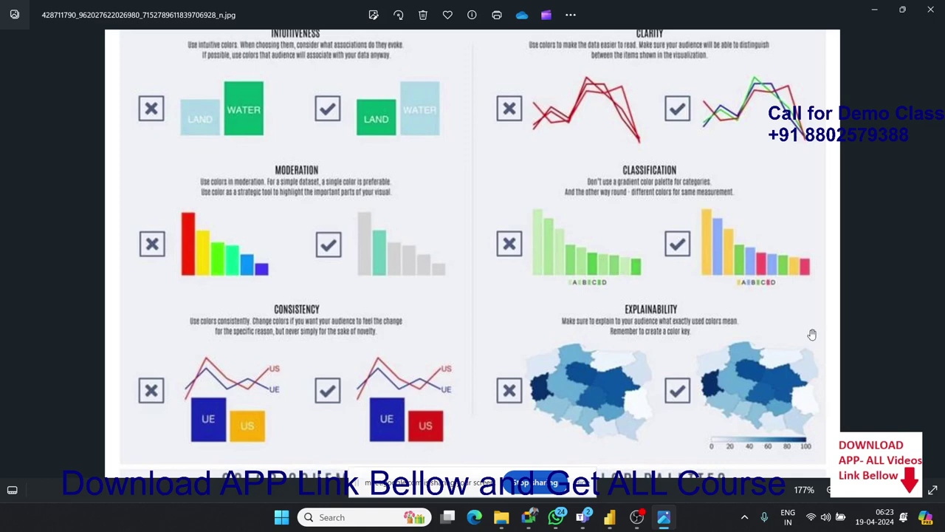
pyautogui.moveTo(812, 335); pyautogui.dragTo(777, 310)
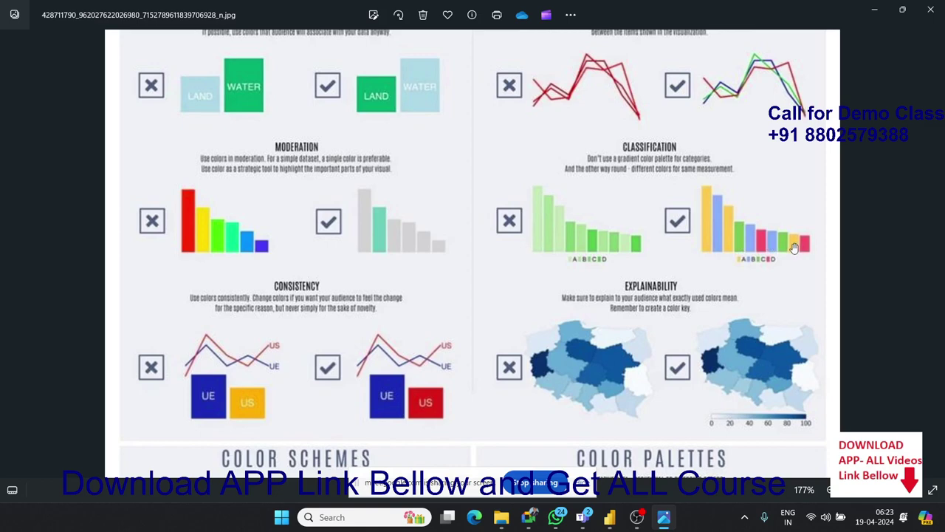
pyautogui.moveTo(565, 429); pyautogui.dragTo(562, 294)
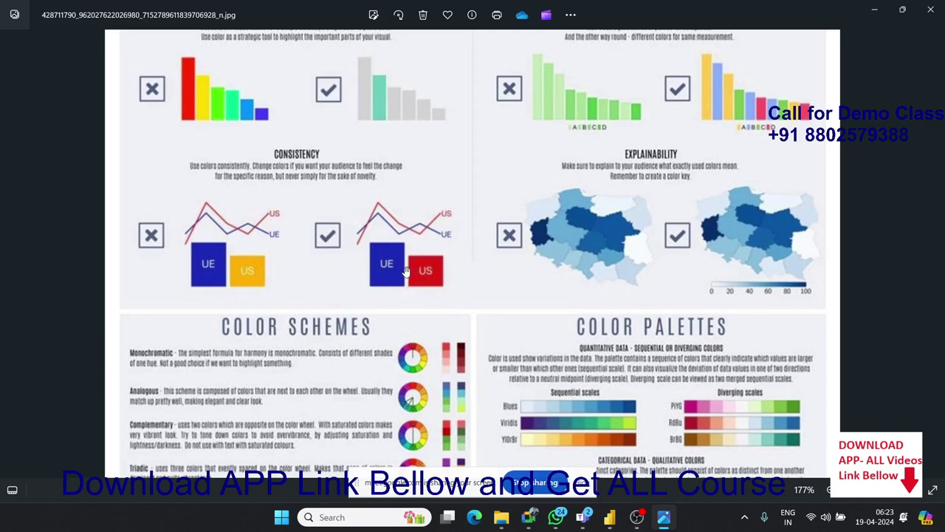
pyautogui.moveTo(647, 288); pyautogui.dragTo(647, 259)
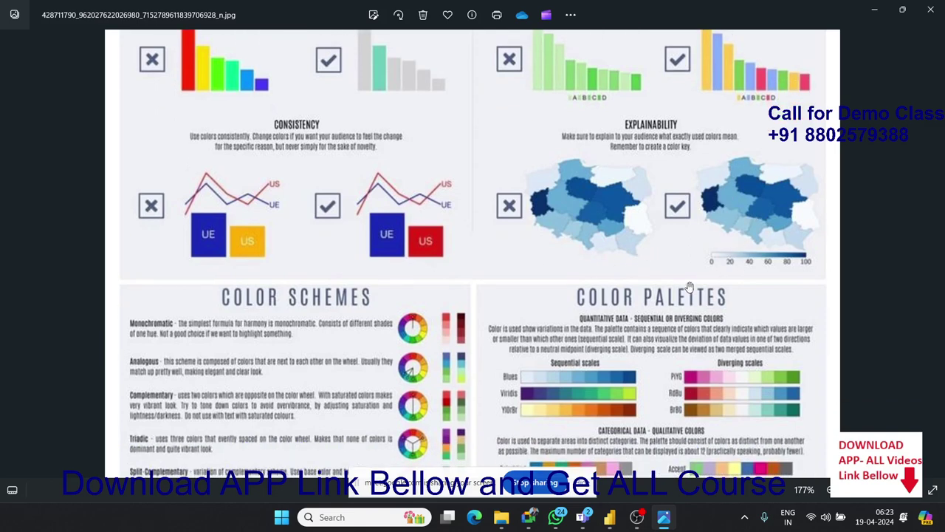
pyautogui.scroll(-3, 579, 398)
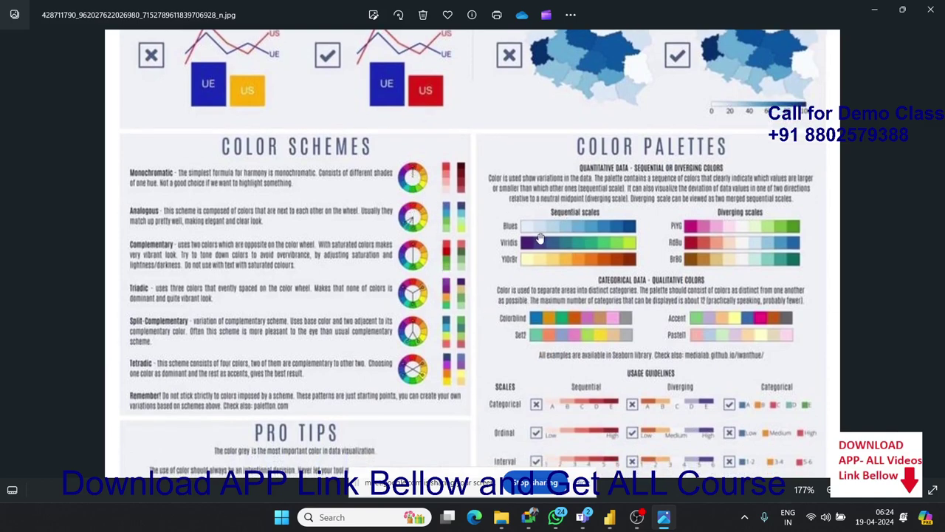
pyautogui.scroll(-2, 604, 345)
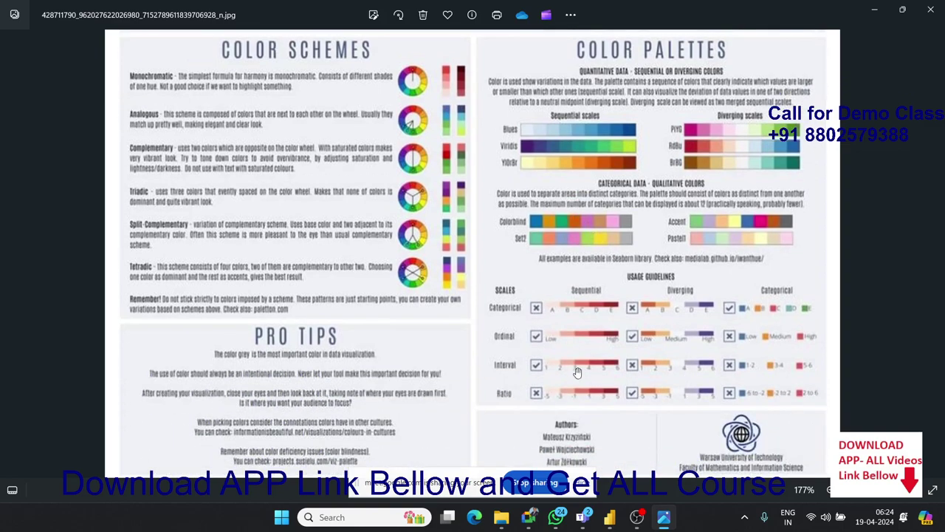
pyautogui.scroll(4, 575, 329)
pyautogui.scroll(2, 608, 338)
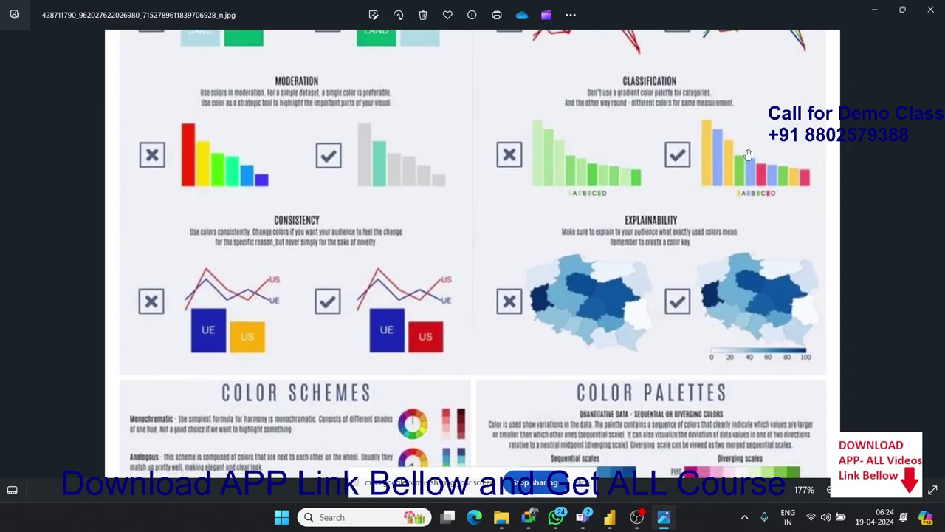
# - Close the Photos infographic to return to the empty fifth page in Power BI Desktop
pyautogui.click(930, 10)
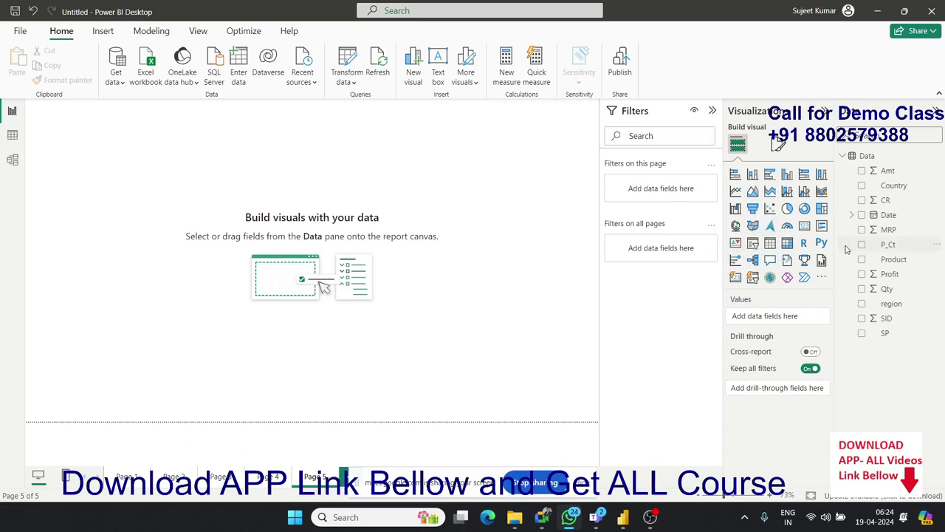
# - Add an enlarged ribbon chart plotting Amt and Profit by Product
pyautogui.click(821, 192)
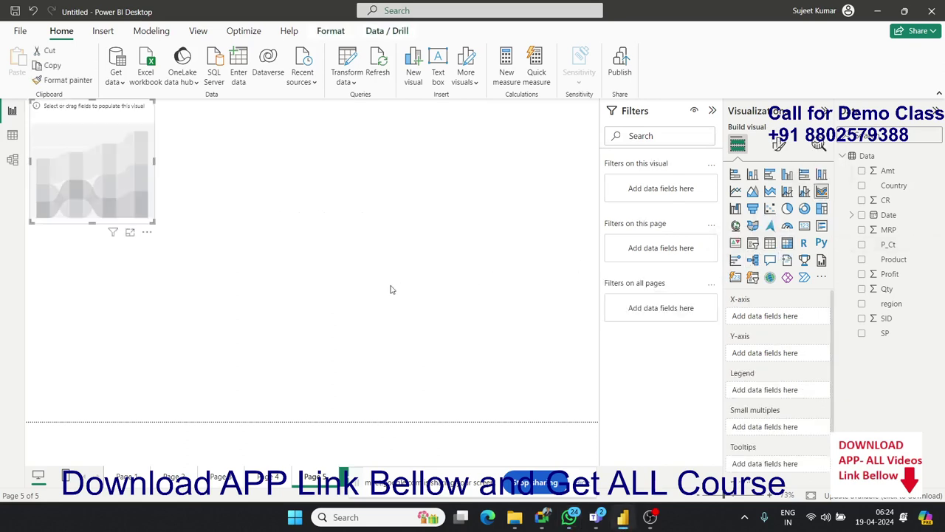
pyautogui.moveTo(155, 222); pyautogui.dragTo(518, 350)
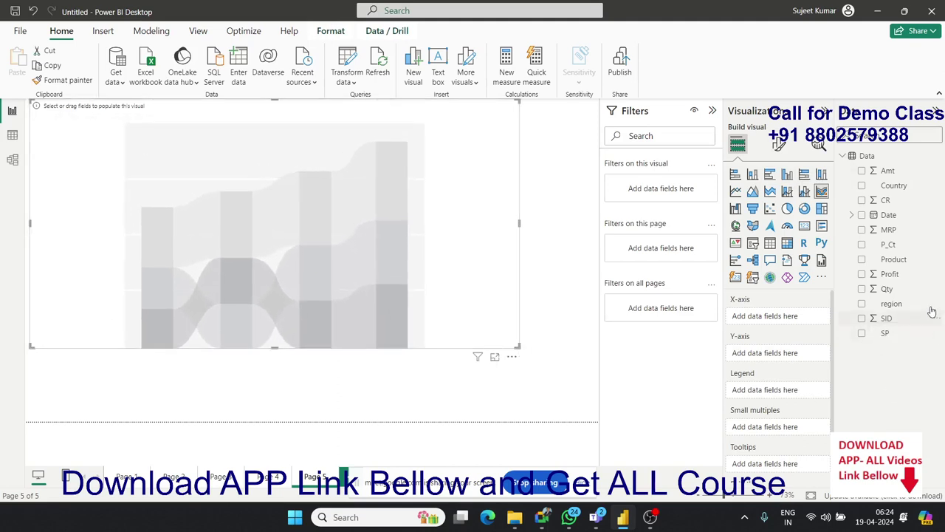
pyautogui.click(861, 259)
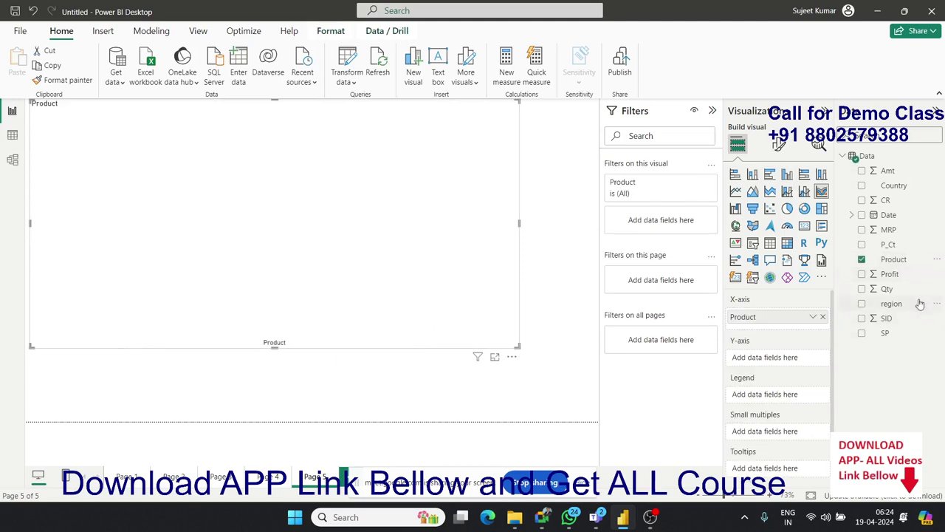
pyautogui.moveTo(887, 289); pyautogui.dragTo(451, 345)
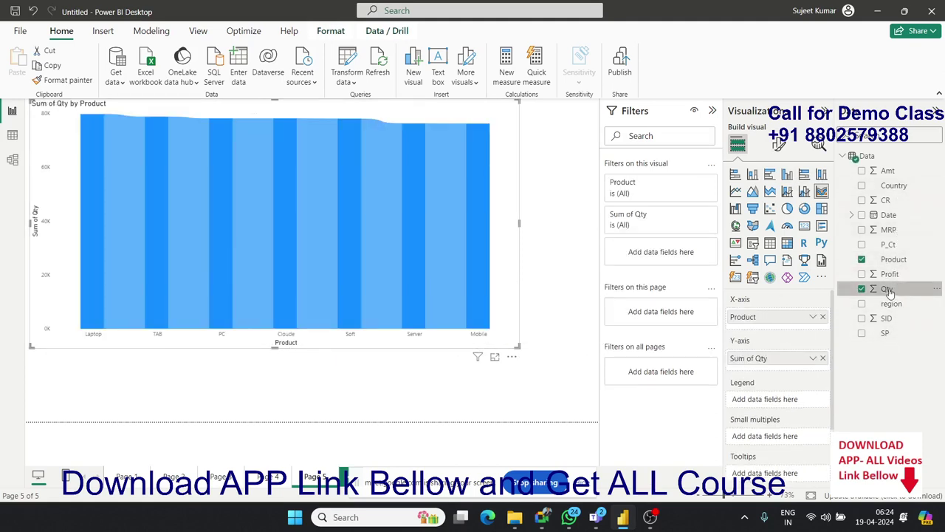
pyautogui.click(862, 289)
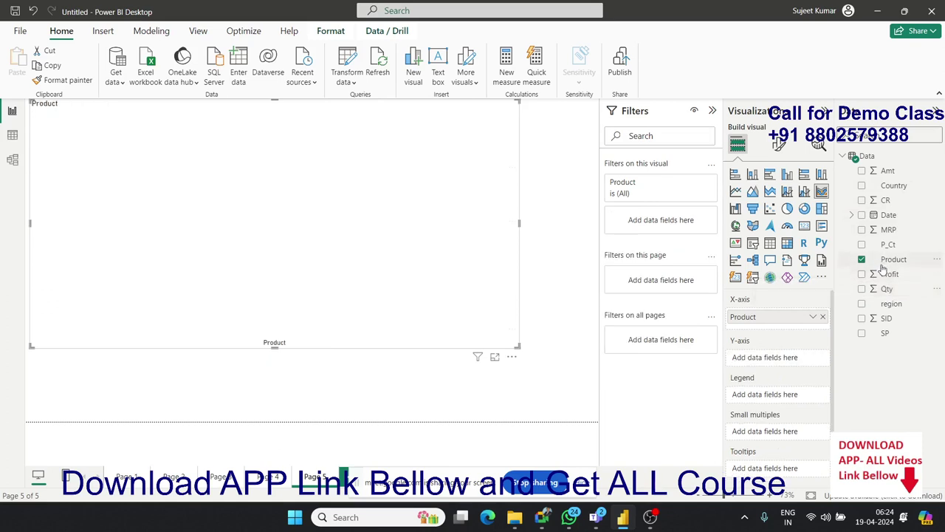
pyautogui.click(890, 171)
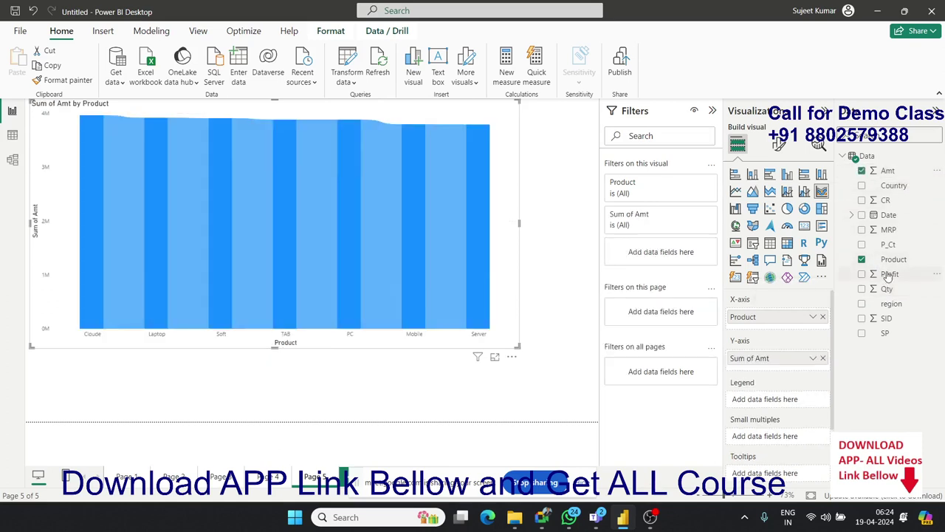
pyautogui.moveTo(890, 274); pyautogui.dragTo(473, 307)
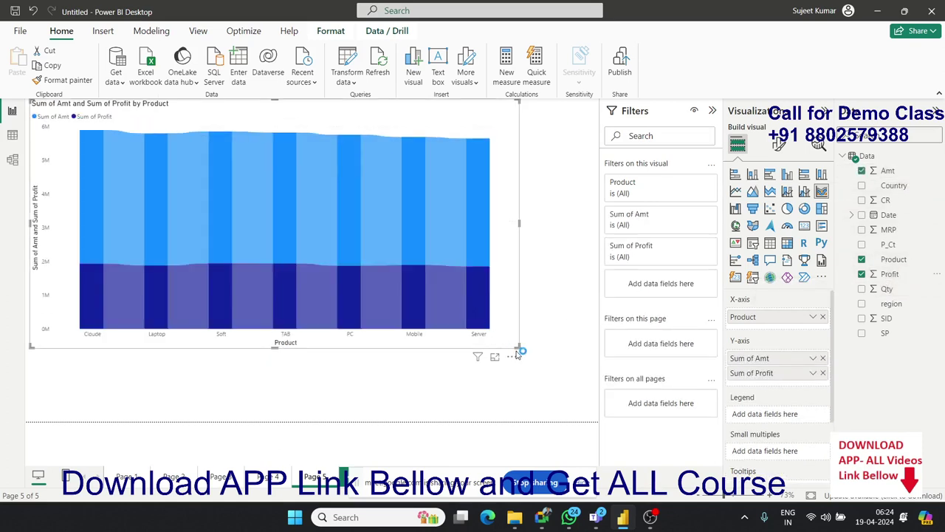
pyautogui.moveTo(516, 353); pyautogui.dragTo(527, 359)
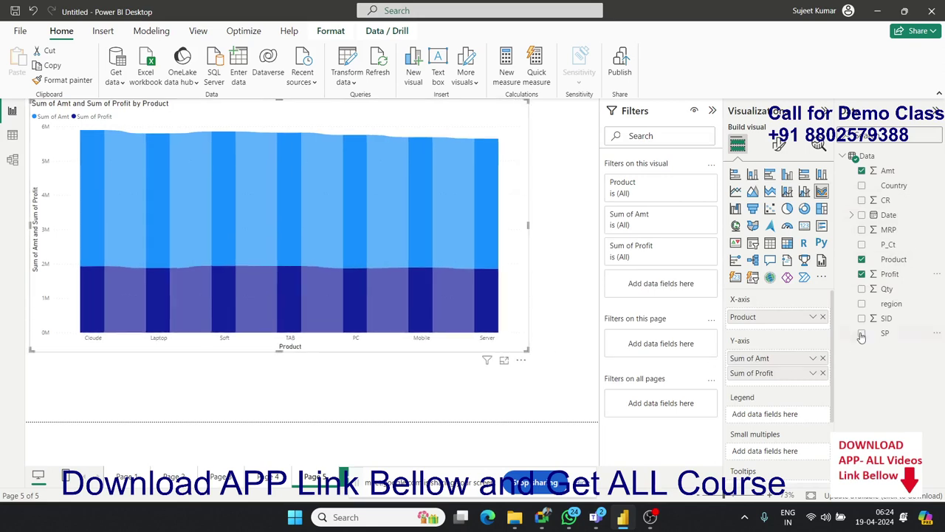
# - Add region to the ribbon chart, trying it in the legend and small multiples wells
pyautogui.moveTo(881, 310); pyautogui.dragTo(768, 417)
pyautogui.moveTo(891, 304); pyautogui.dragTo(776, 417)
pyautogui.click(862, 304)
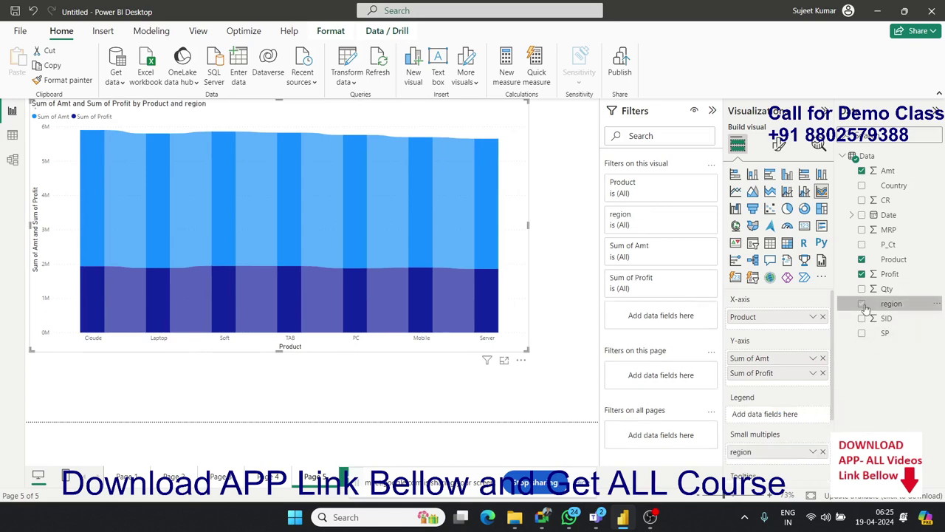
pyautogui.moveTo(798, 452); pyautogui.dragTo(802, 415)
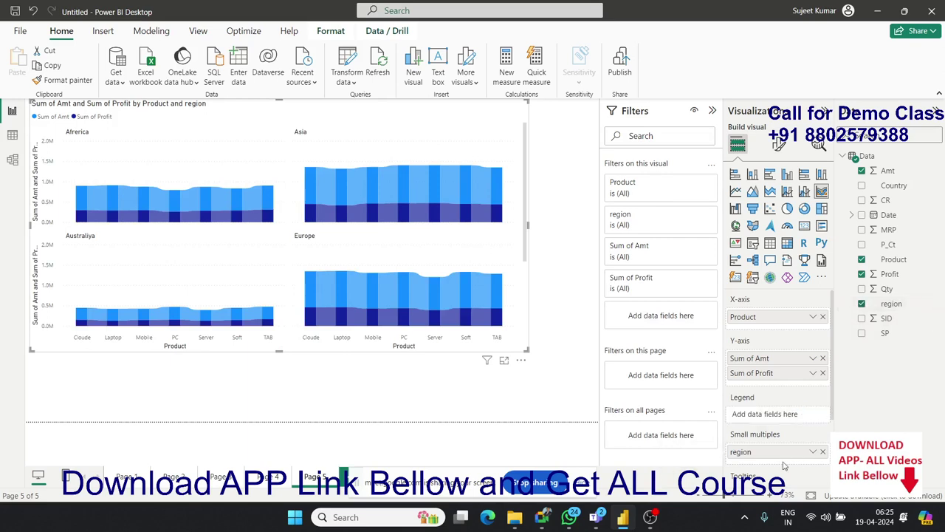
# - Try region, SP and Product in the chart's legend and small multiples, then delete the chart
pyautogui.moveTo(784, 452); pyautogui.dragTo(789, 422)
pyautogui.click(822, 451)
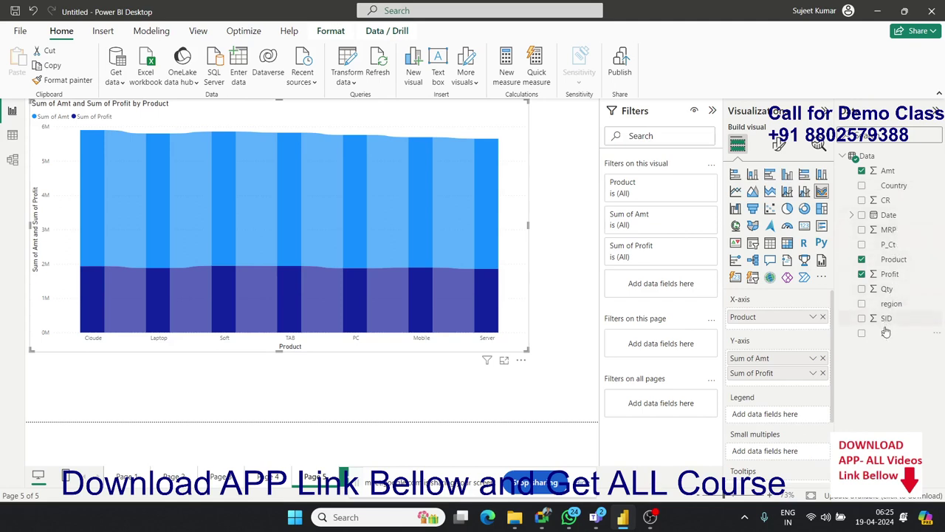
pyautogui.moveTo(886, 335); pyautogui.dragTo(777, 417)
pyautogui.click(862, 305)
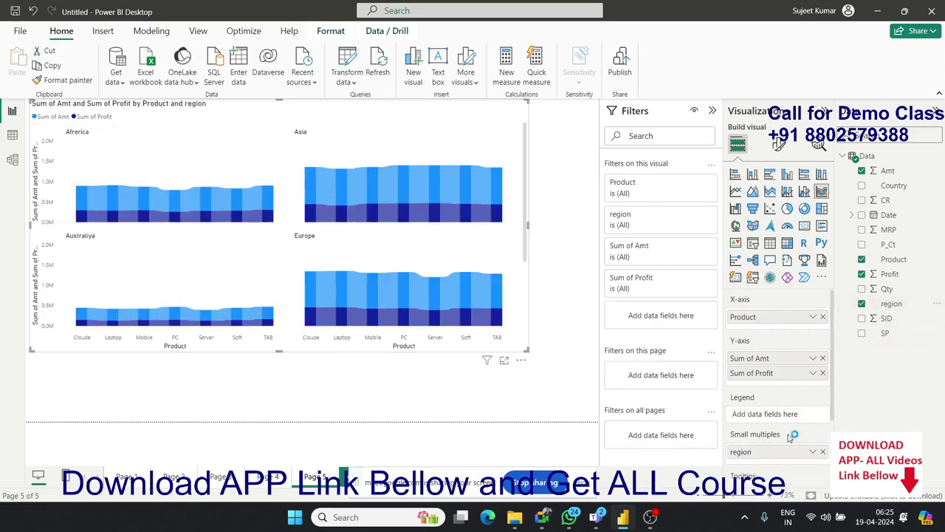
pyautogui.moveTo(782, 452)
pyautogui.mouseDown()
pyautogui.moveTo(787, 418)
pyautogui.moveTo(835, 423)
pyautogui.mouseUp()
pyautogui.click(823, 451)
pyautogui.moveTo(772, 318); pyautogui.dragTo(777, 417)
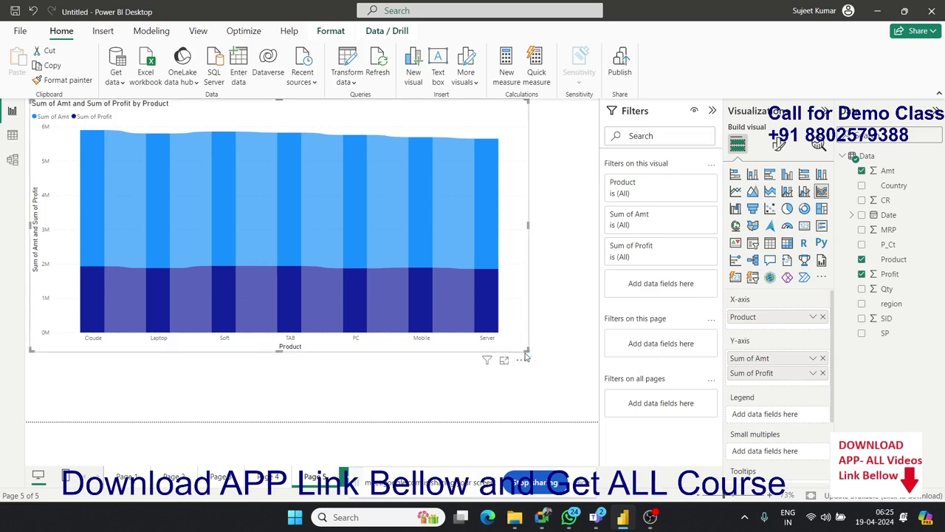
pyautogui.press('Delete')
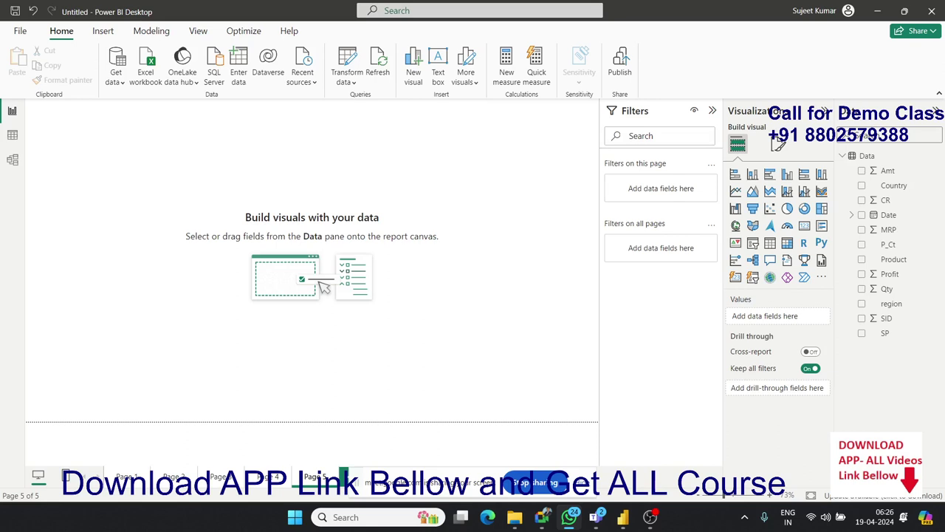
# - Add a KPI visual to page 5 and enlarge it across the canvas
pyautogui.click(494, 201)
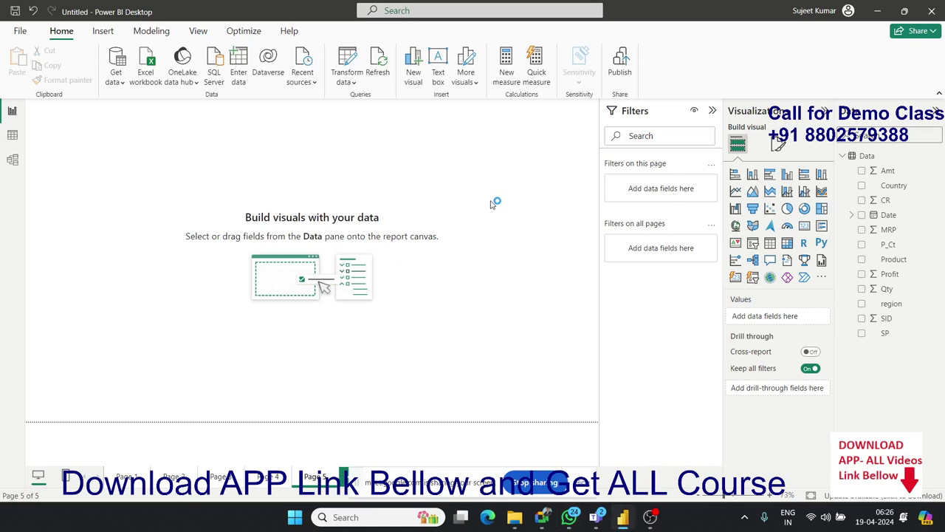
pyautogui.click(735, 243)
pyautogui.moveTo(134, 187); pyautogui.dragTo(179, 223)
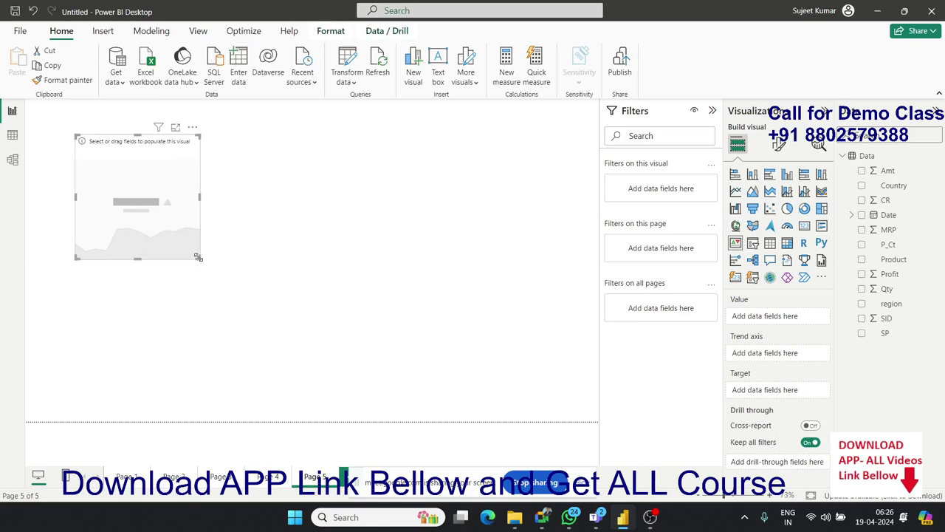
pyautogui.moveTo(197, 257); pyautogui.dragTo(535, 388)
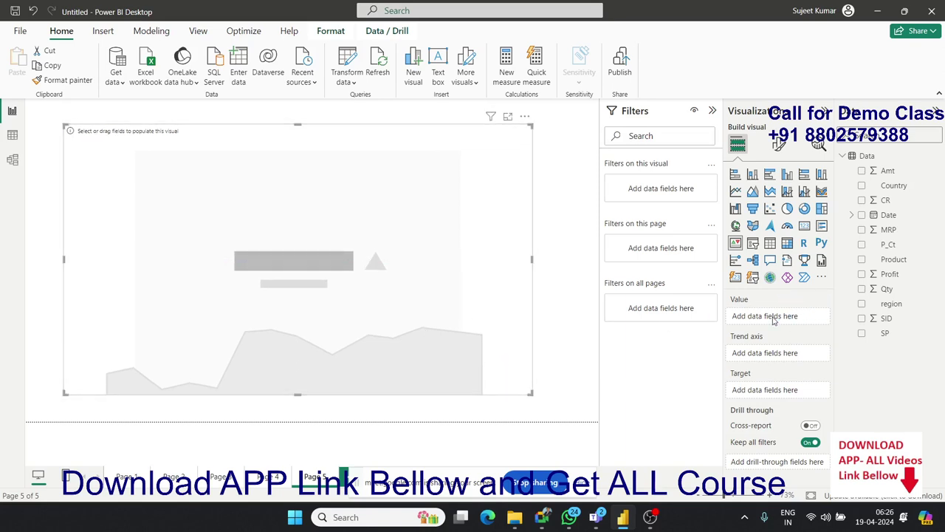
# - Set Sum of Profit as KPI value, Amt as trend axis and Sum of Amt as target, then widen it
pyautogui.moveTo(887, 288); pyautogui.dragTo(791, 320)
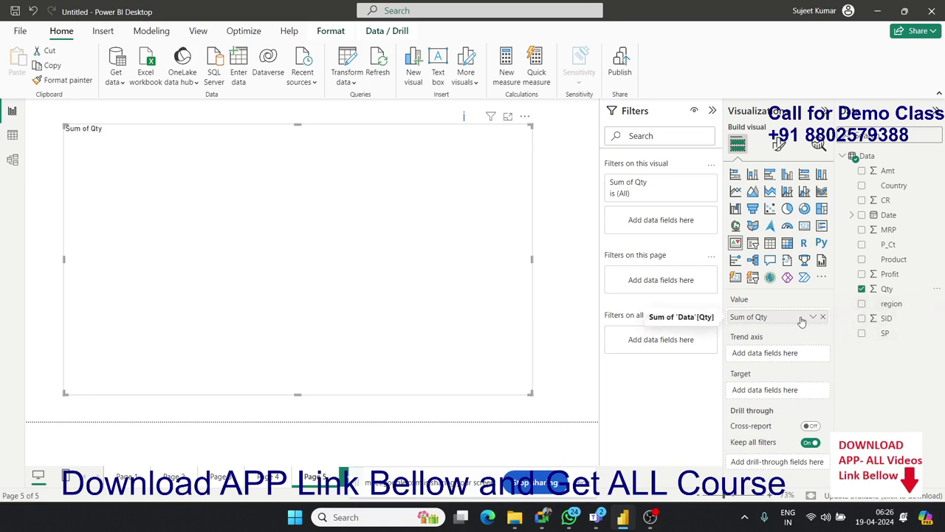
pyautogui.moveTo(802, 319)
pyautogui.mouseDown()
pyautogui.moveTo(800, 365)
pyautogui.moveTo(797, 358)
pyautogui.mouseUp()
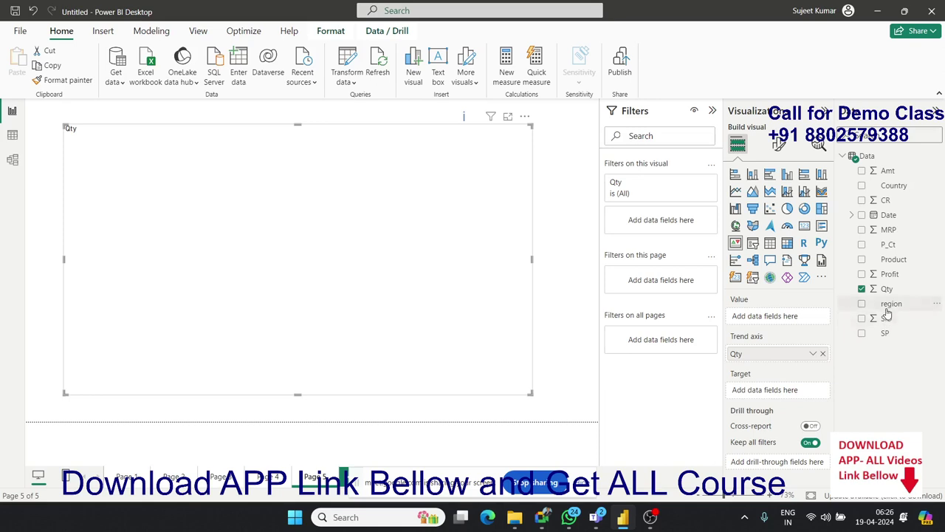
pyautogui.moveTo(888, 309); pyautogui.dragTo(786, 322)
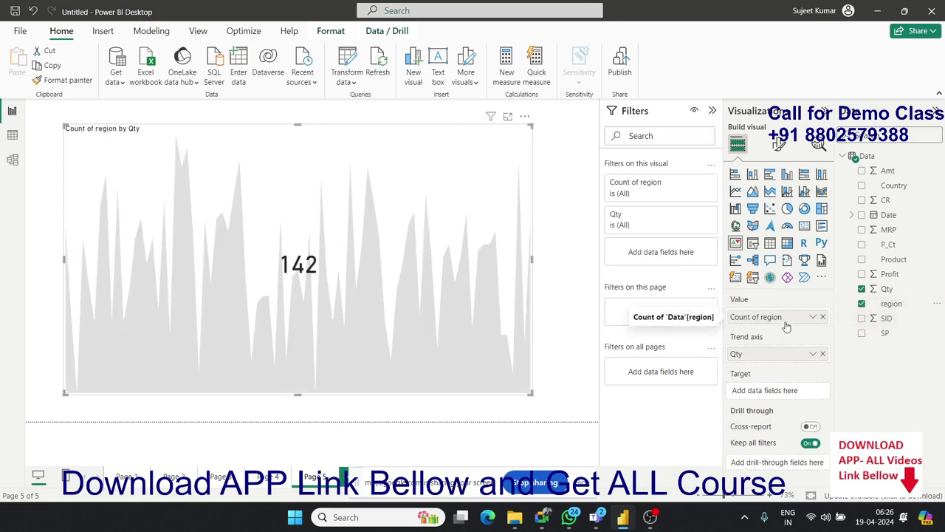
pyautogui.moveTo(788, 322)
pyautogui.mouseDown()
pyautogui.moveTo(794, 395)
pyautogui.moveTo(854, 372)
pyautogui.moveTo(697, 355)
pyautogui.mouseUp()
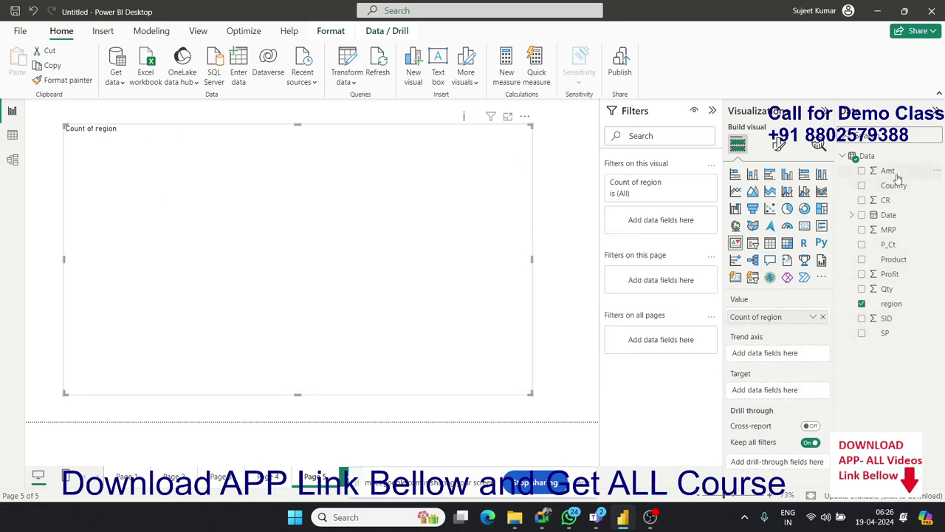
pyautogui.moveTo(890, 172)
pyautogui.mouseDown()
pyautogui.moveTo(829, 311)
pyautogui.moveTo(792, 359)
pyautogui.mouseUp()
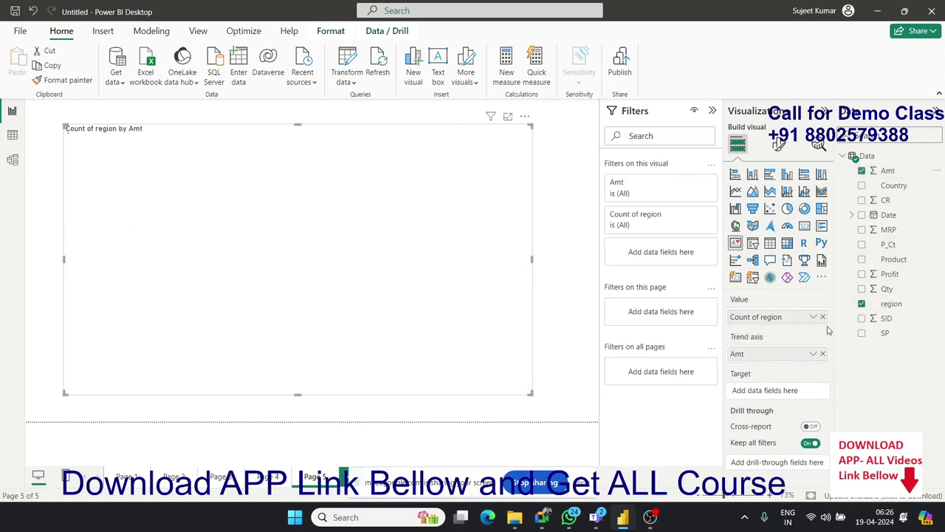
pyautogui.click(822, 317)
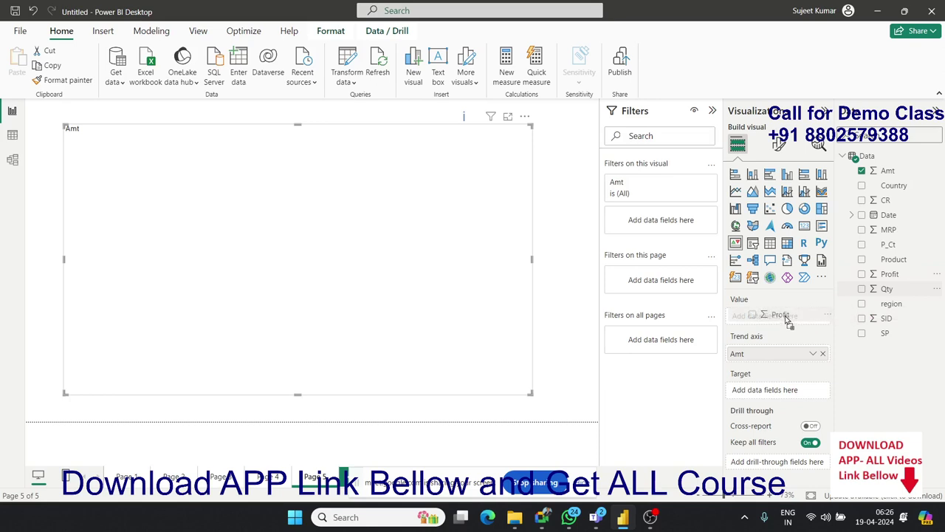
pyautogui.moveTo(895, 278); pyautogui.dragTo(785, 323)
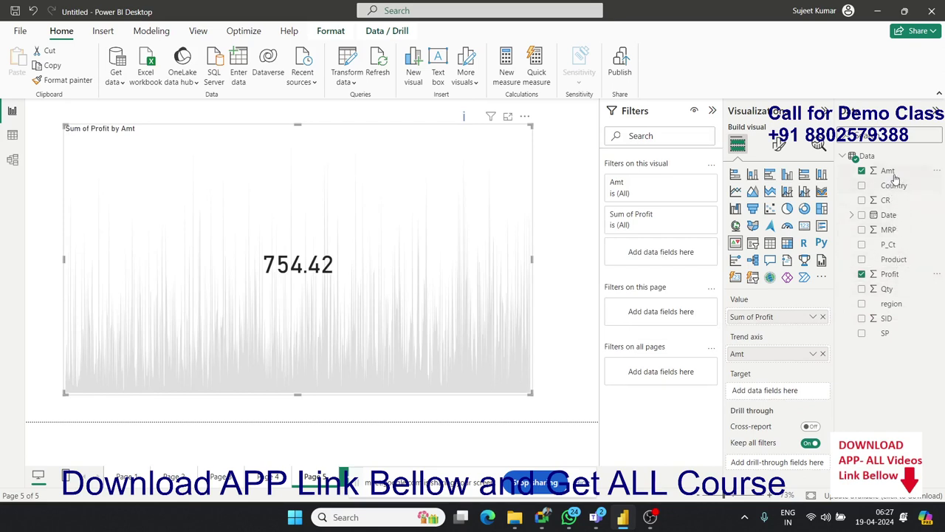
pyautogui.moveTo(896, 177); pyautogui.dragTo(787, 395)
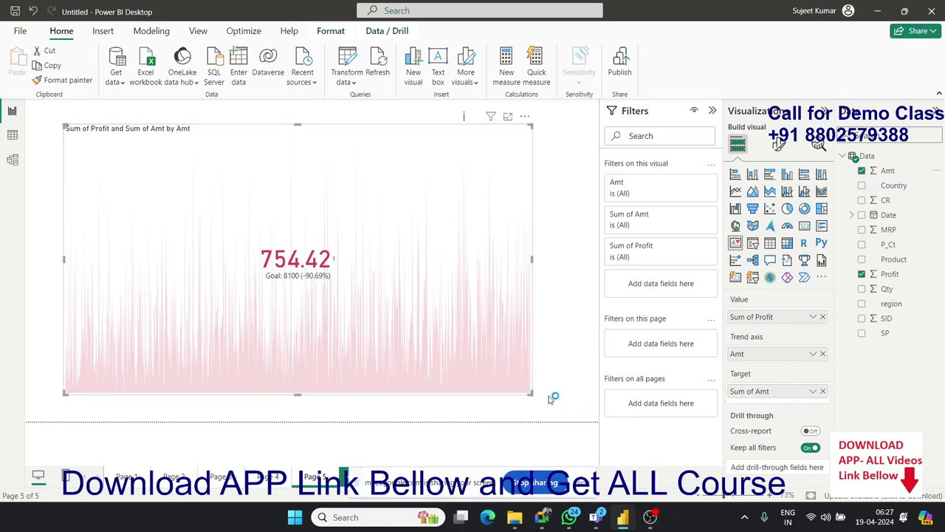
pyautogui.moveTo(531, 392)
pyautogui.mouseDown()
pyautogui.moveTo(562, 232)
pyautogui.moveTo(543, 251)
pyautogui.mouseUp()
pyautogui.click(519, 273)
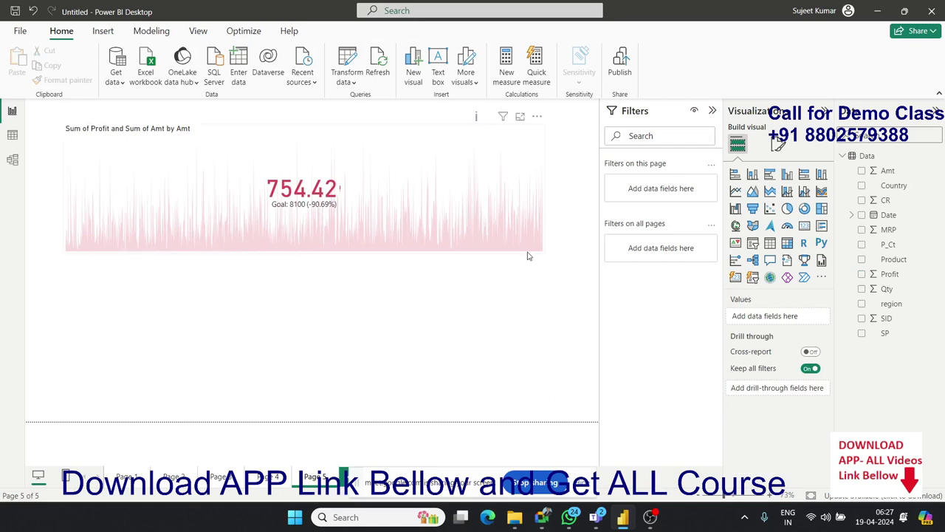
# - Swap the KPI's trend axis from Amt to Qty, then delete the KPI visual
pyautogui.click(535, 249)
pyautogui.moveTo(543, 251); pyautogui.dragTo(560, 279)
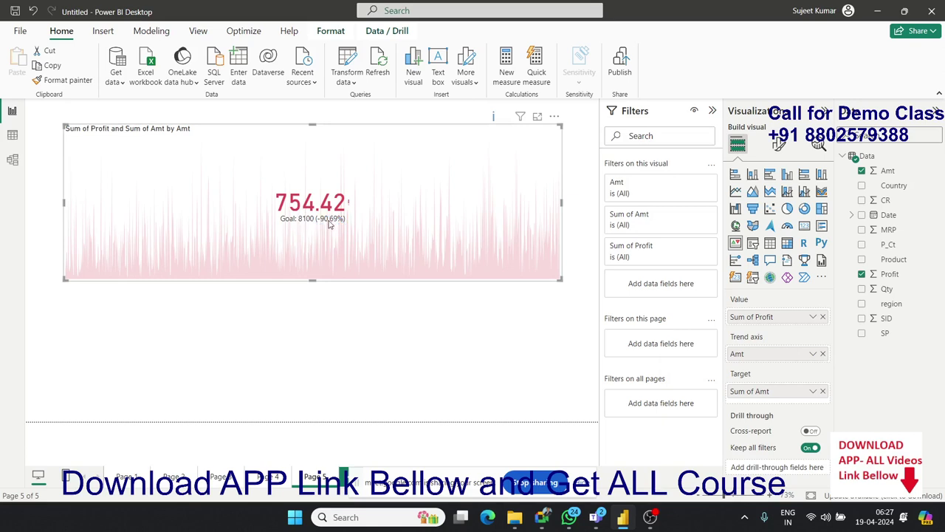
pyautogui.click(823, 355)
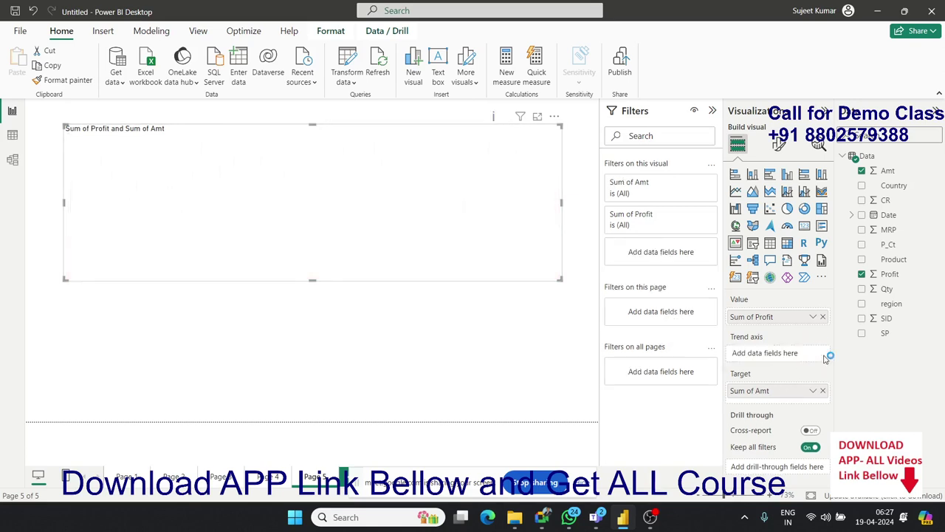
pyautogui.moveTo(887, 288); pyautogui.dragTo(796, 354)
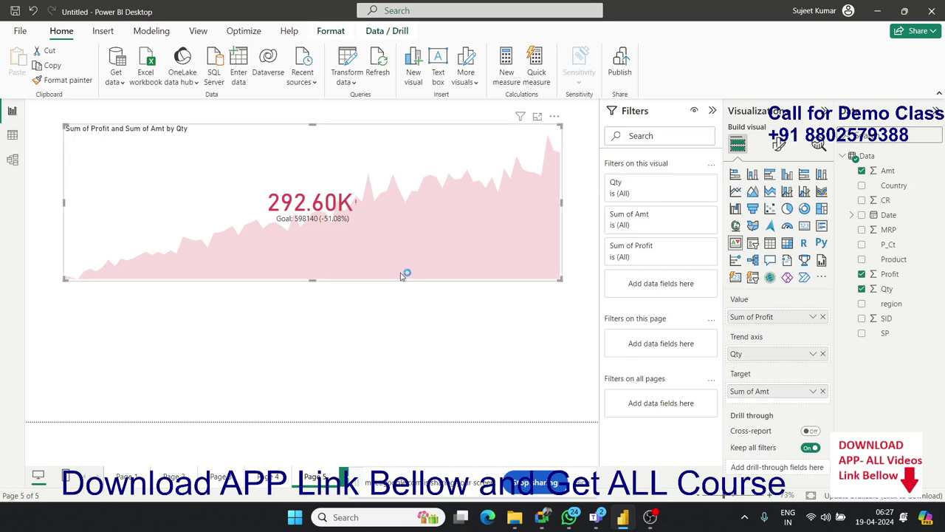
pyautogui.press('Delete')
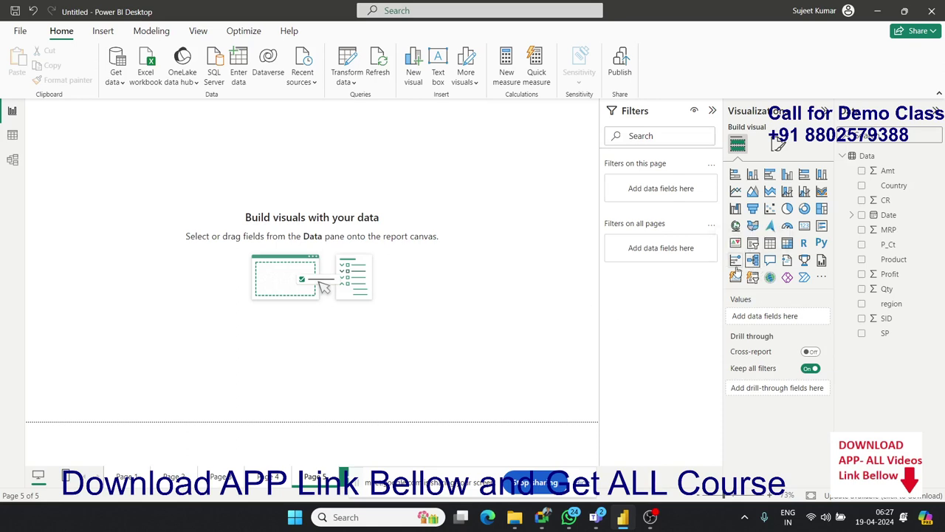
# - Add an enlarged decomposition tree analyzing Sum of Profit, broken down by region
pyautogui.click(753, 261)
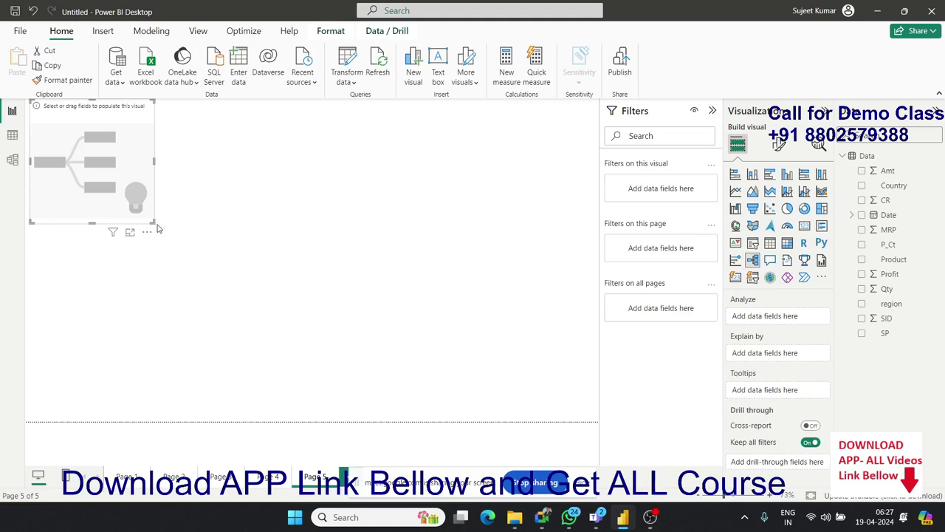
pyautogui.moveTo(152, 228)
pyautogui.mouseDown()
pyautogui.moveTo(569, 384)
pyautogui.moveTo(589, 405)
pyautogui.mouseUp()
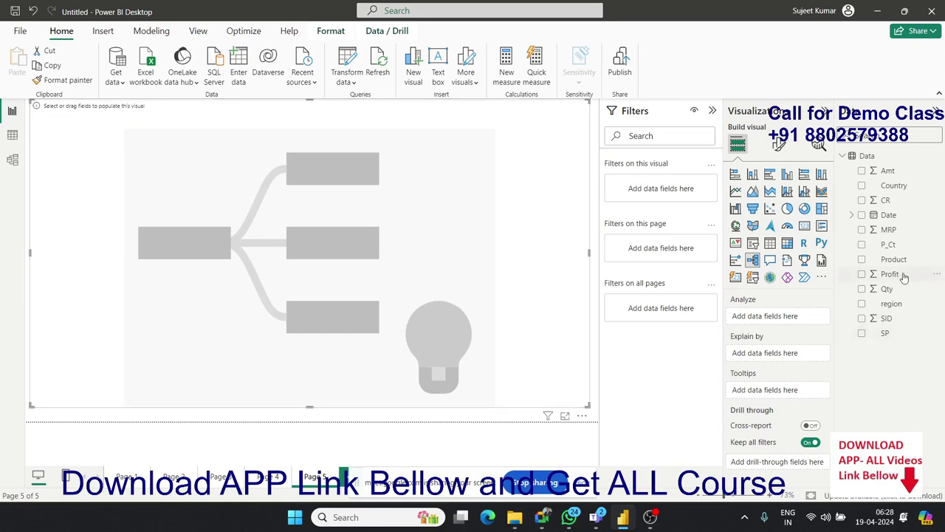
pyautogui.moveTo(904, 276)
pyautogui.mouseDown()
pyautogui.moveTo(826, 354)
pyautogui.moveTo(790, 319)
pyautogui.mouseUp()
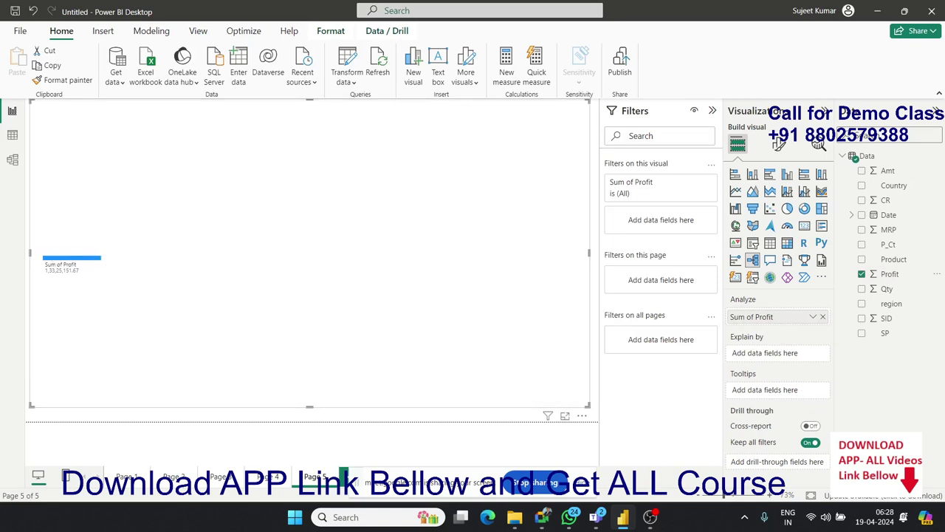
pyautogui.moveTo(886, 304); pyautogui.dragTo(787, 358)
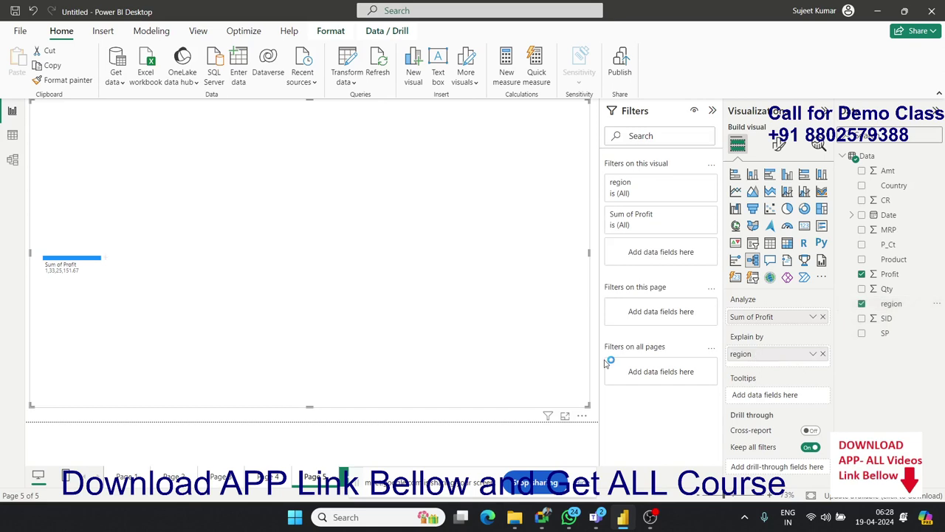
pyautogui.click(105, 260)
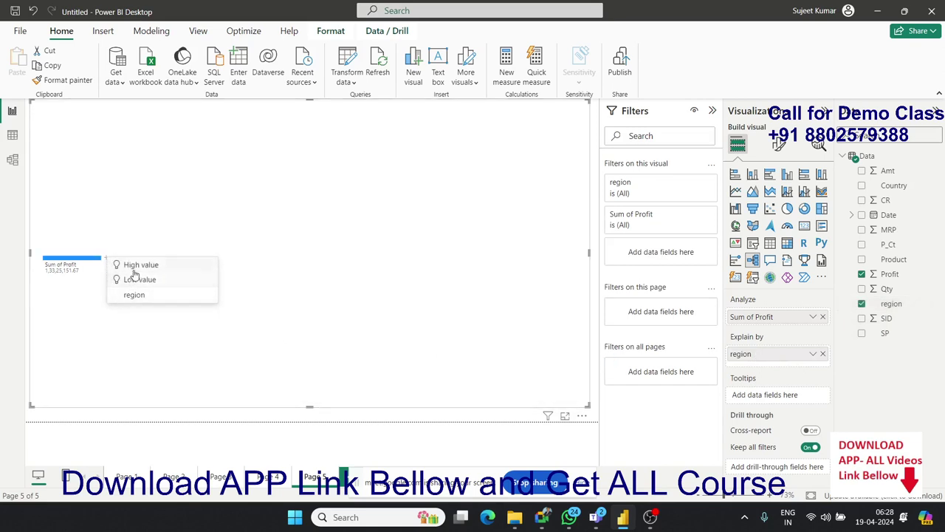
pyautogui.click(134, 296)
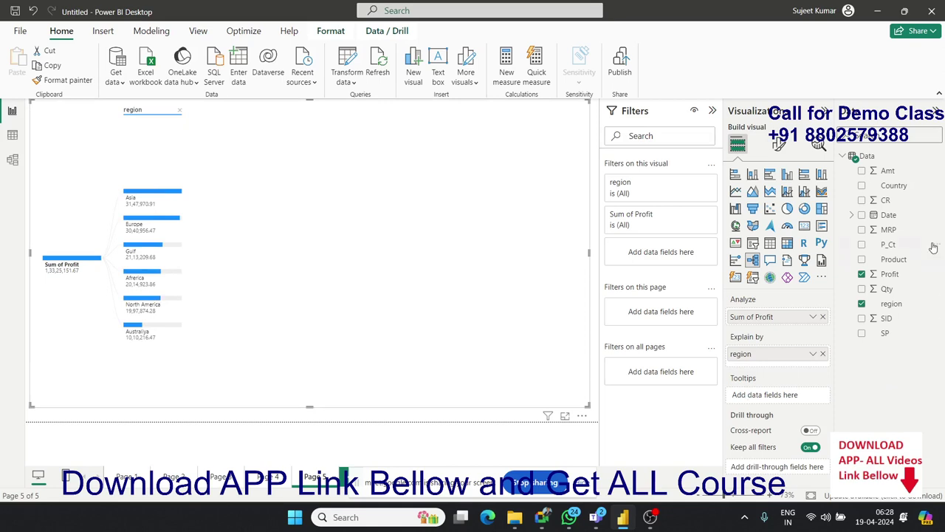
# - Add Country and SP as explain-by fields and break Asia down by Country, then China
pyautogui.moveTo(917, 197); pyautogui.dragTo(802, 367)
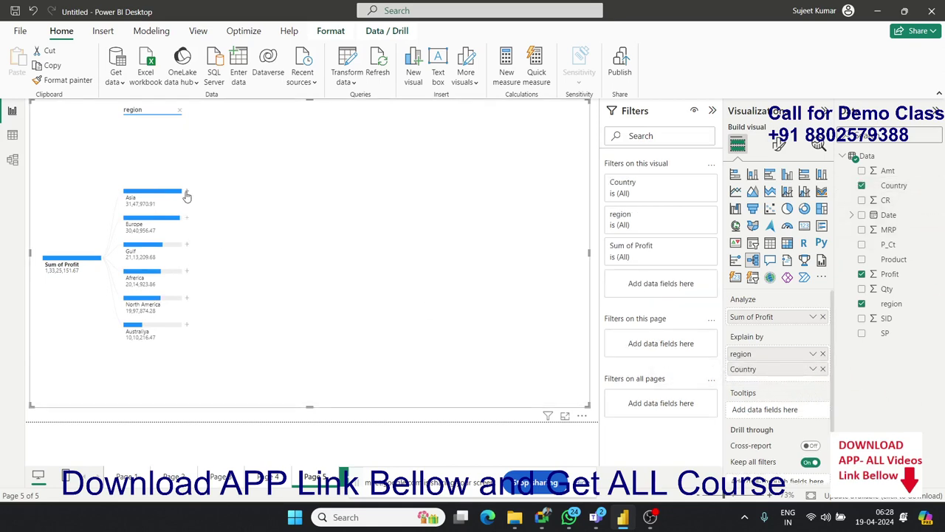
pyautogui.click(187, 193)
pyautogui.click(206, 229)
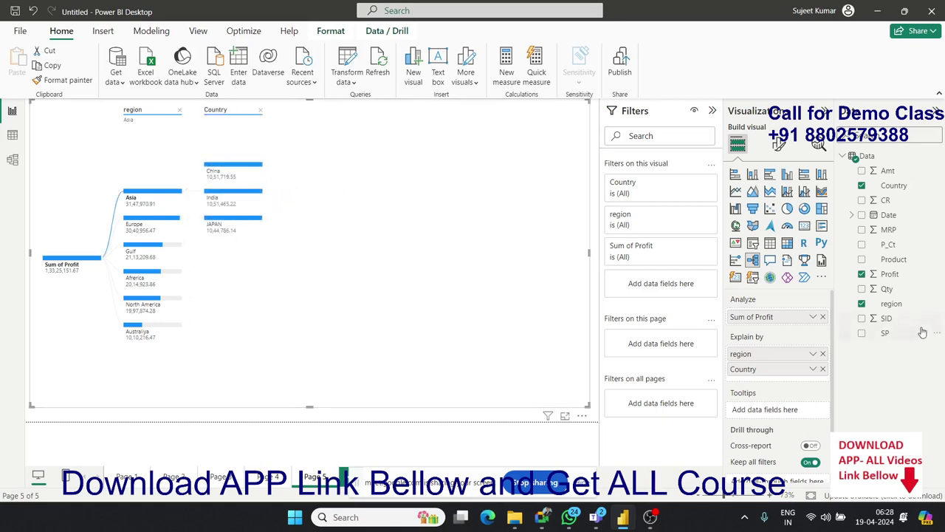
pyautogui.moveTo(885, 334); pyautogui.dragTo(783, 377)
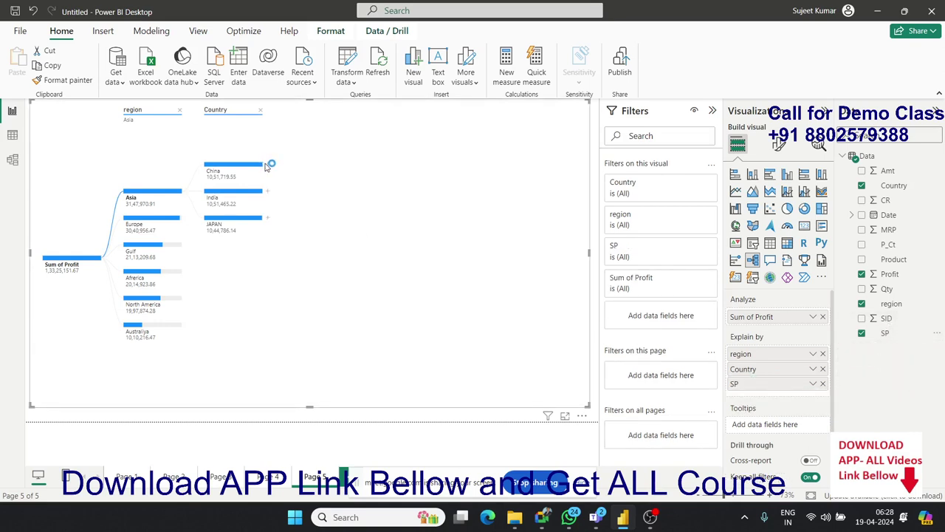
pyautogui.click(268, 166)
# - Break China down by SP, add Product to tooltips, and split Om's profit by Product
pyautogui.click(286, 200)
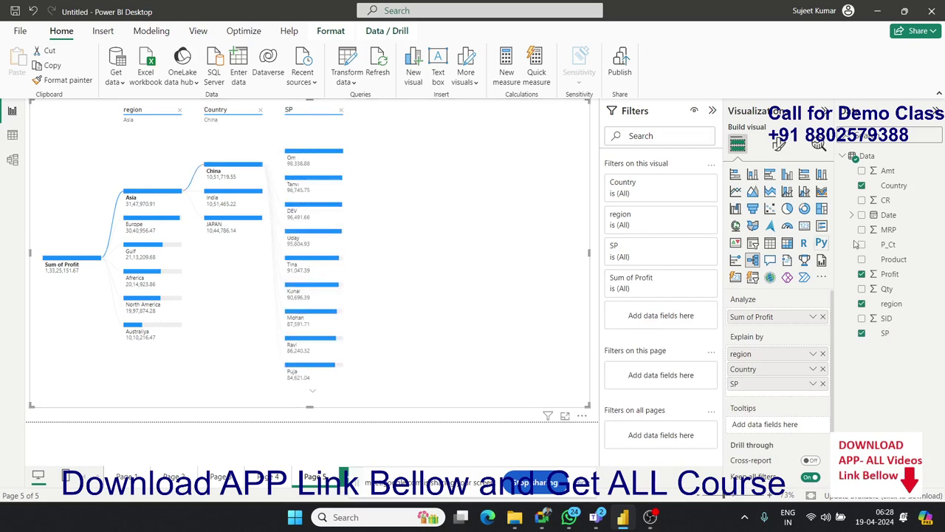
pyautogui.moveTo(903, 262)
pyautogui.mouseDown()
pyautogui.moveTo(798, 418)
pyautogui.moveTo(792, 395)
pyautogui.mouseUp()
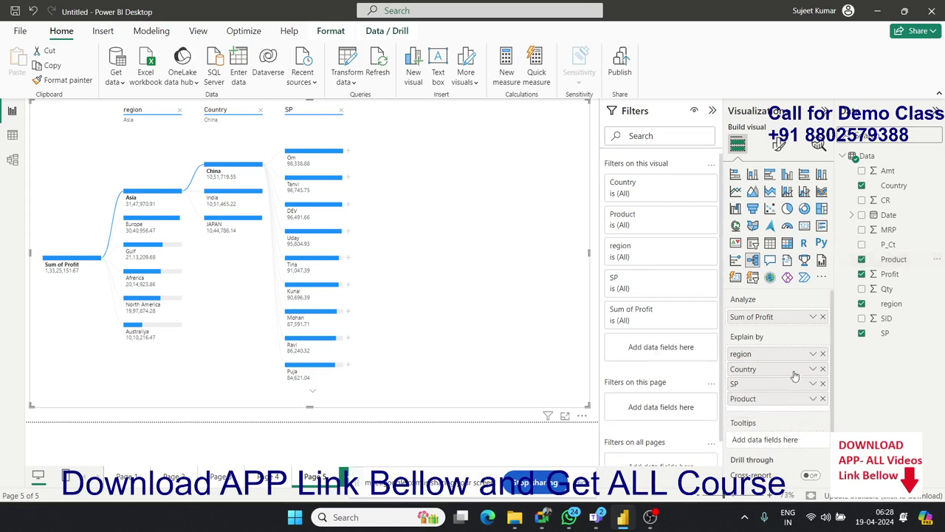
pyautogui.click(347, 150)
pyautogui.click(378, 187)
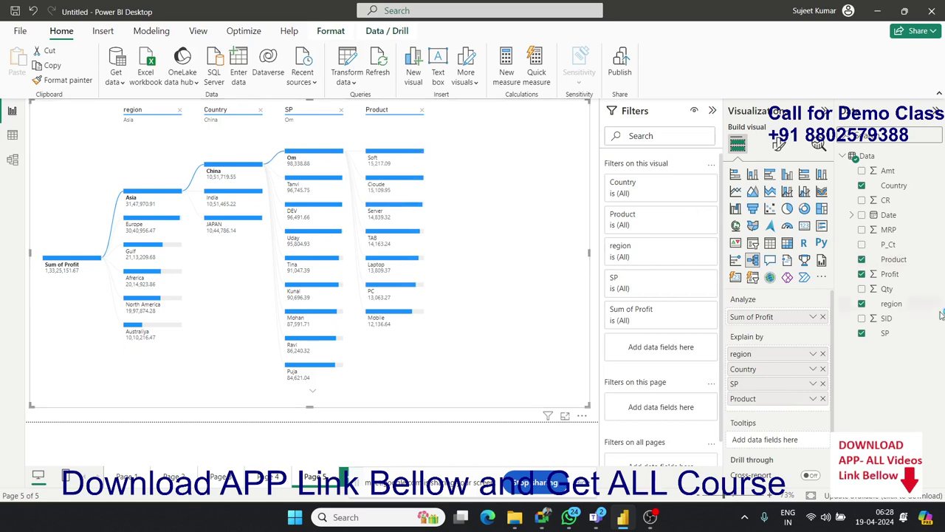
# - Add Date as an explanation field, keeping only its Month level
pyautogui.moveTo(906, 219); pyautogui.dragTo(812, 418)
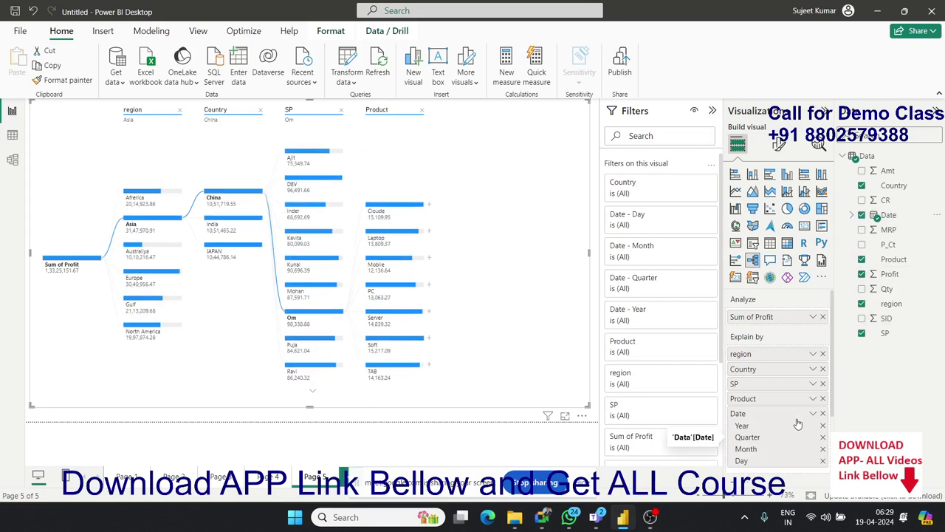
pyautogui.click(822, 426)
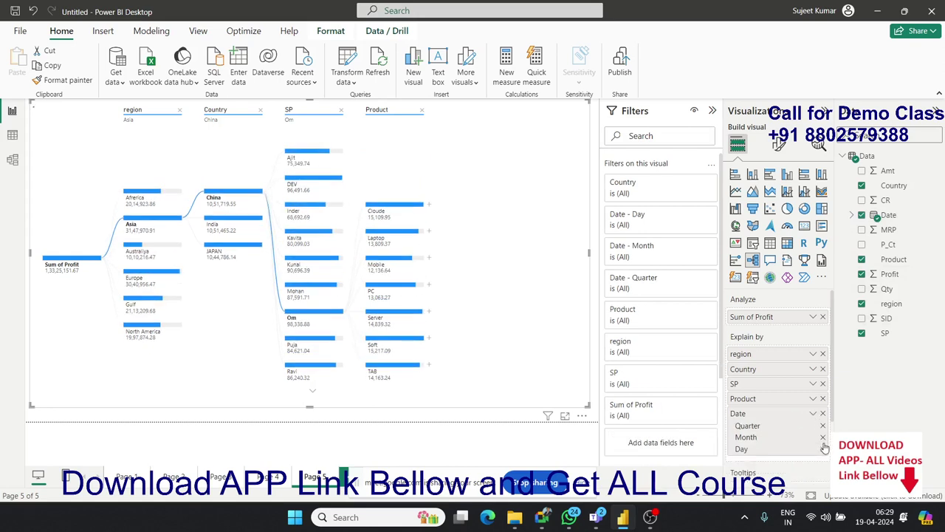
pyautogui.click(823, 426)
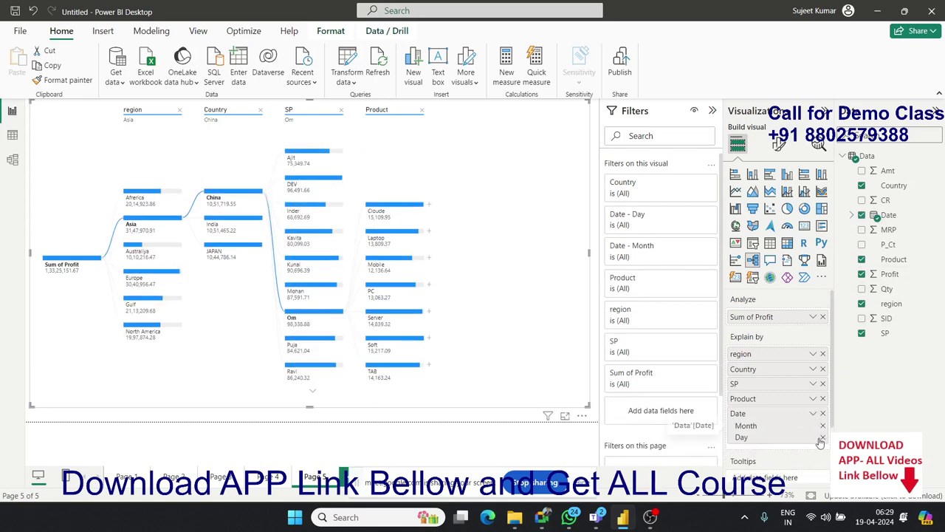
pyautogui.click(823, 437)
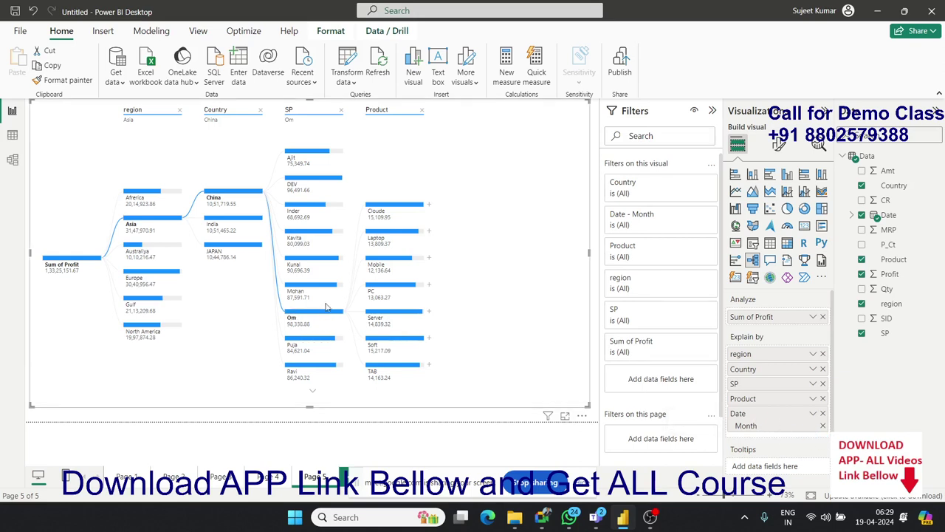
# - Break Cloude down by Month, then follow Australiya, Kavita and Soft to show monthly profit
pyautogui.click(430, 210)
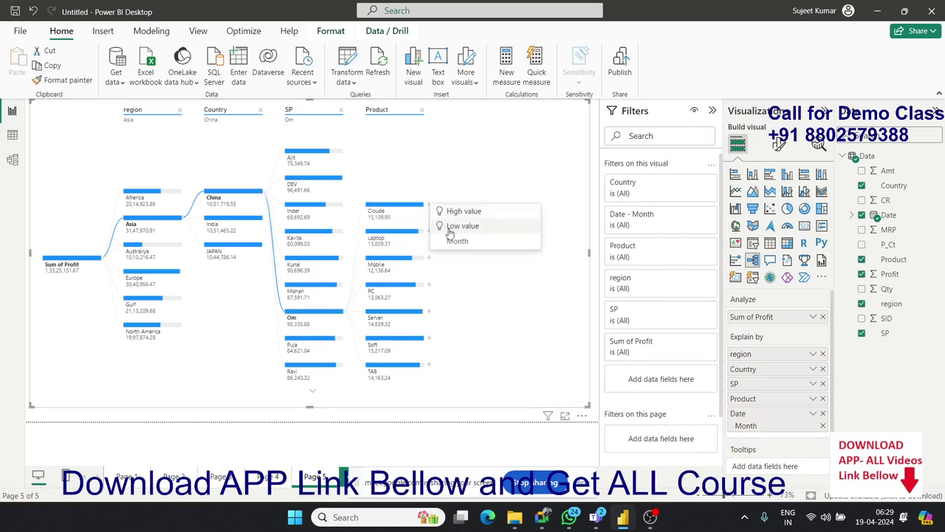
pyautogui.click(454, 241)
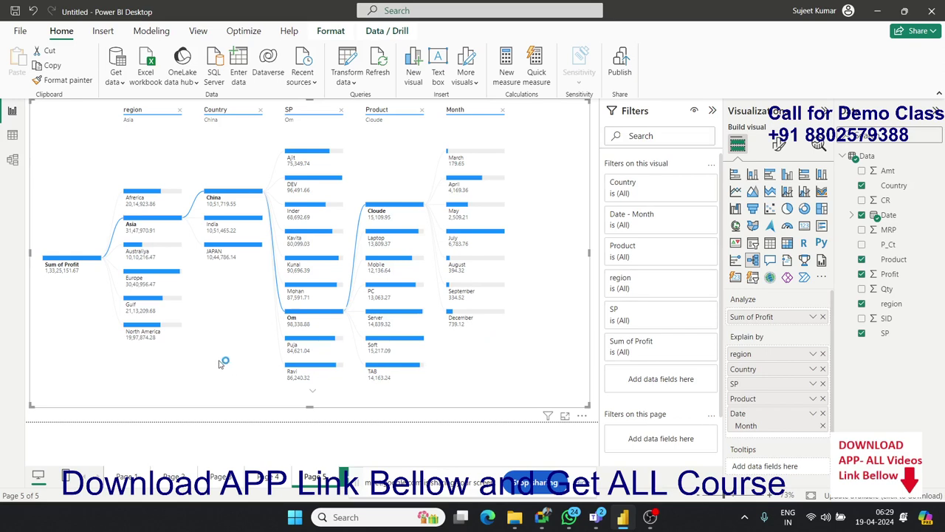
pyautogui.click(138, 249)
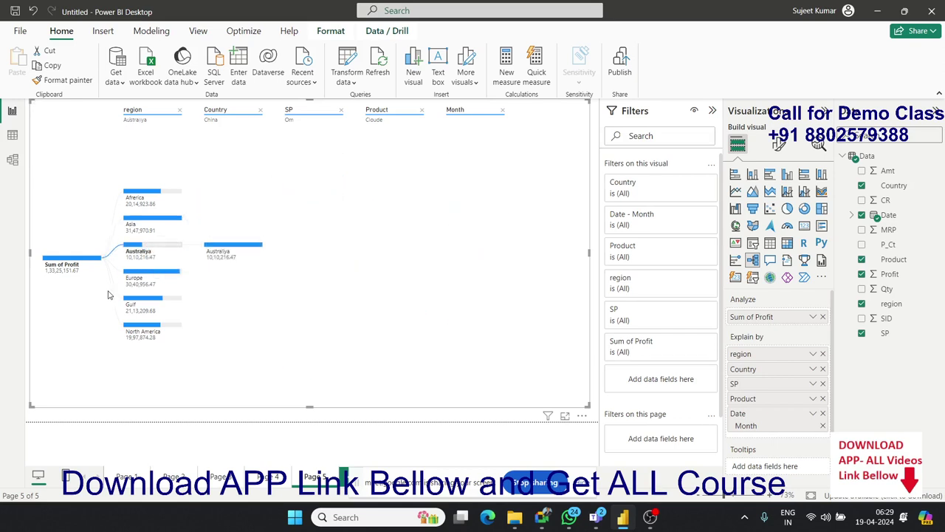
pyautogui.moveTo(232, 244)
pyautogui.click(259, 248)
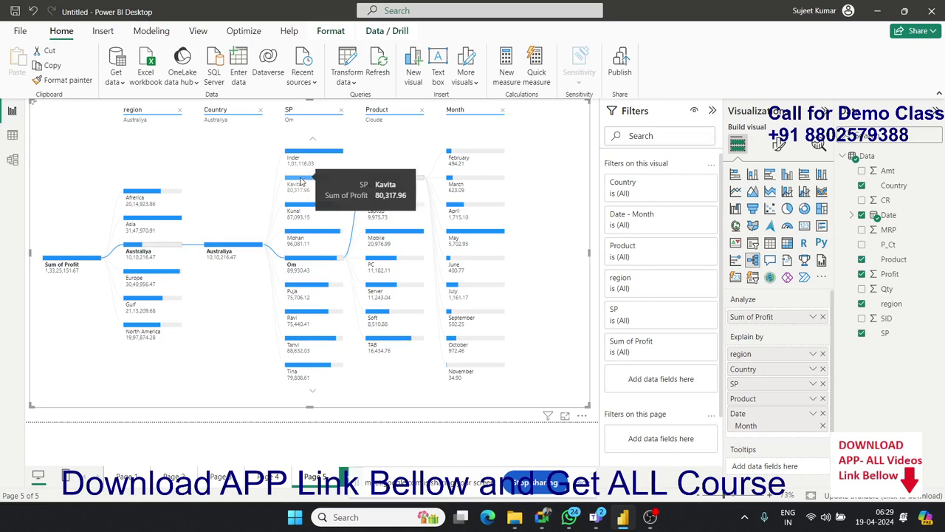
pyautogui.click(303, 181)
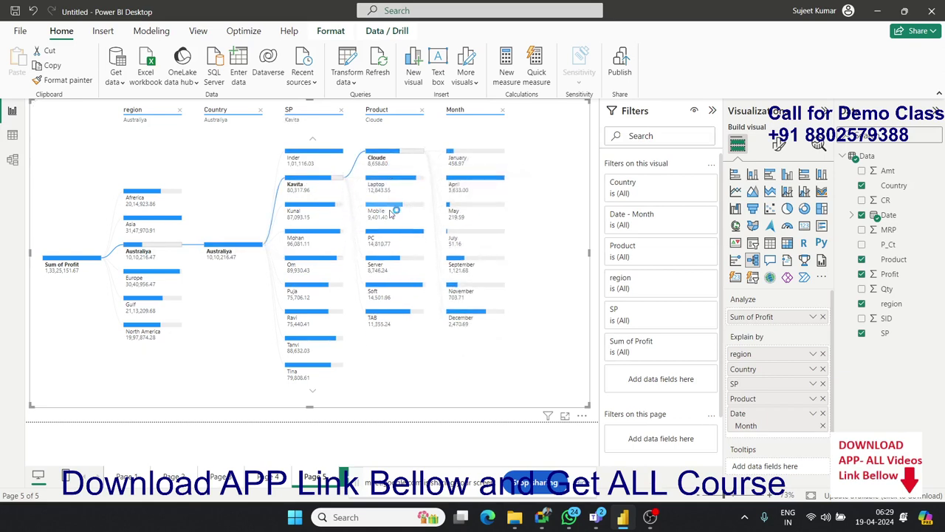
pyautogui.click(390, 288)
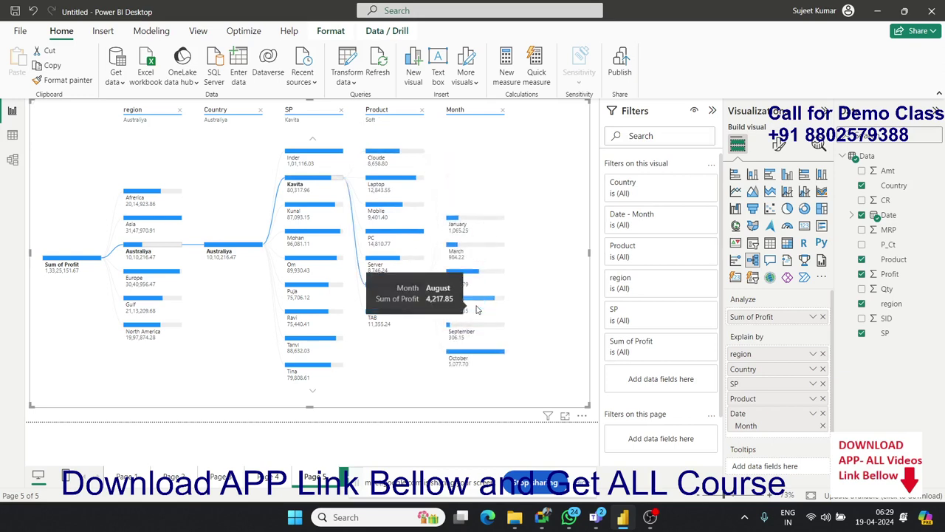
pyautogui.click(476, 309)
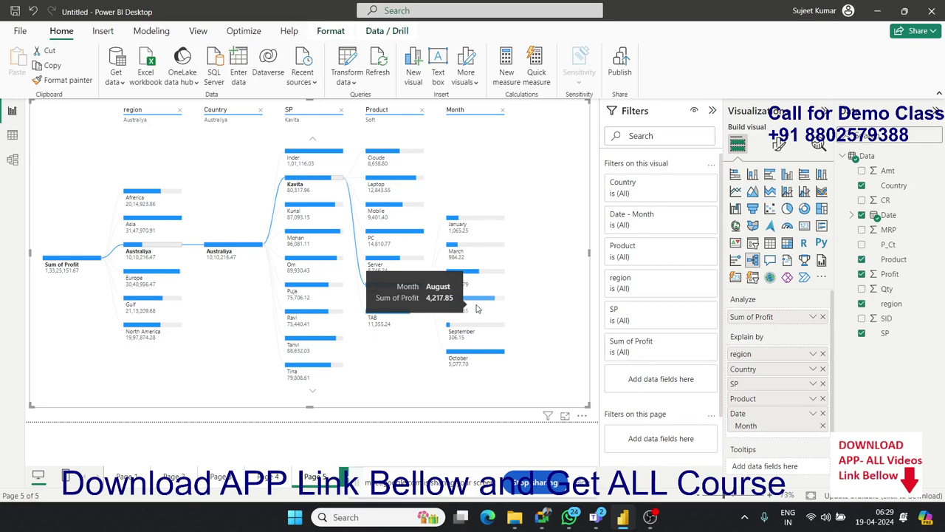
pyautogui.scroll(-2, 819, 418)
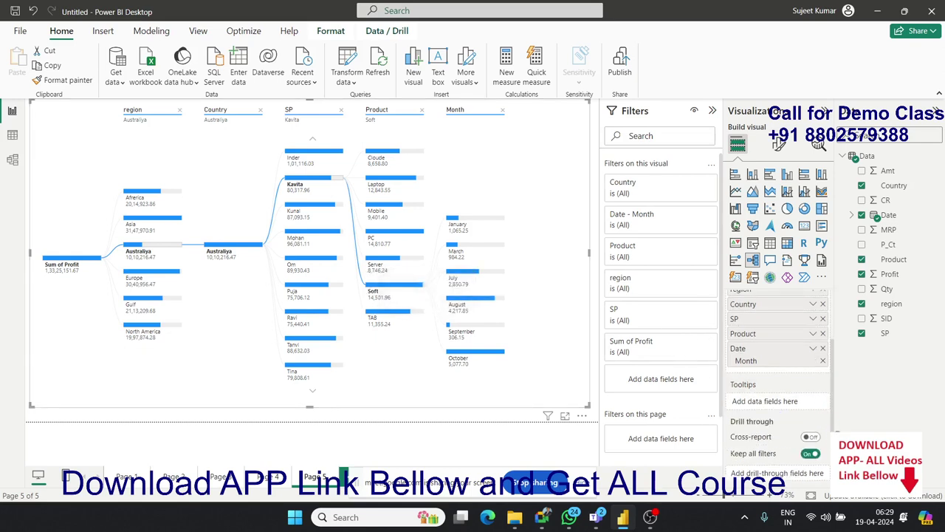
pyautogui.scroll(2, 829, 430)
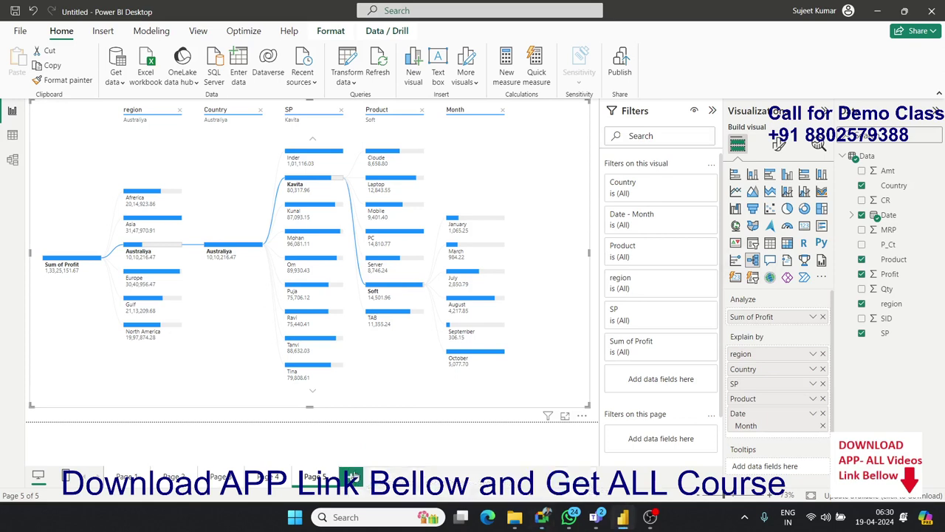
# - Add Page 6 with a Q&A visual stretched wide across the canvas
pyautogui.click(352, 476)
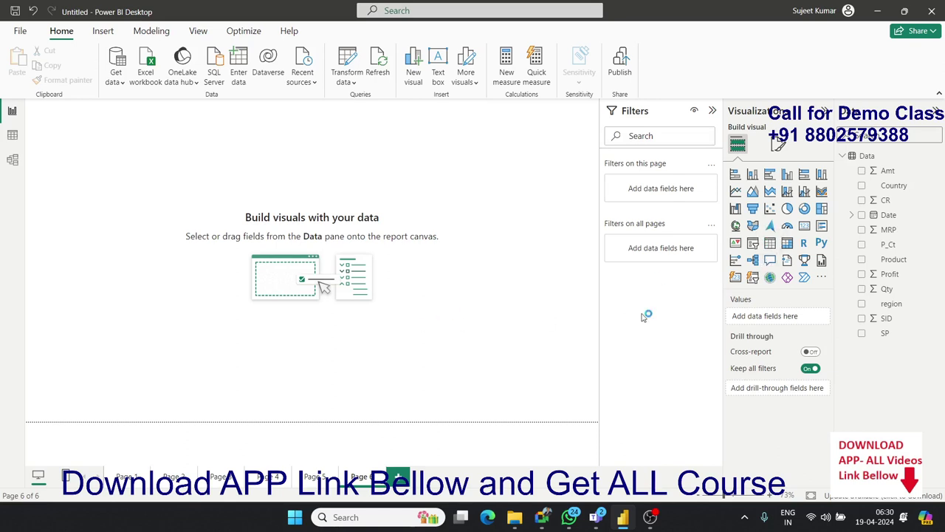
pyautogui.click(770, 260)
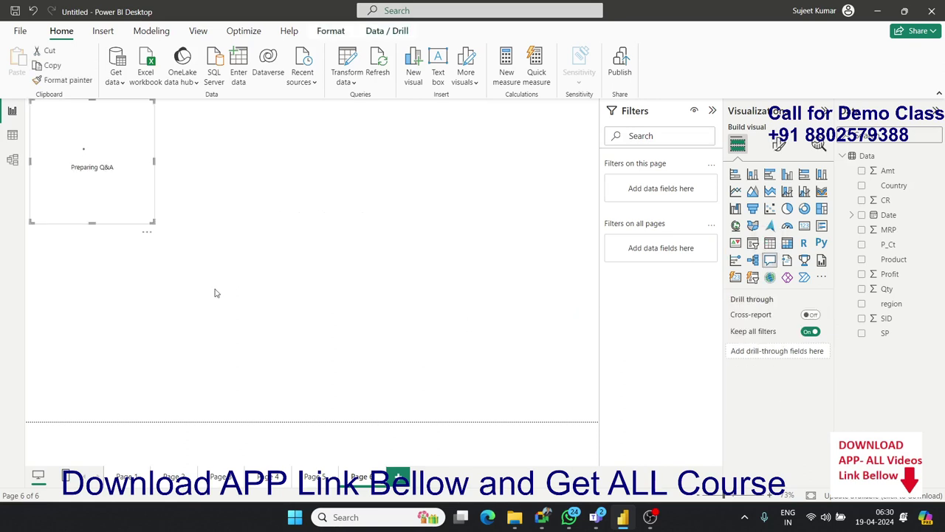
pyautogui.moveTo(153, 221); pyautogui.dragTo(584, 405)
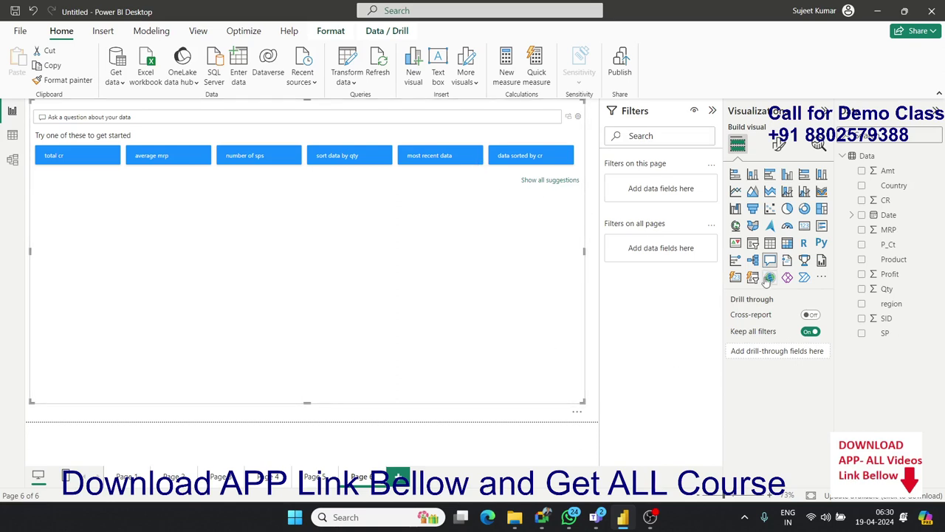
# - Ask 'Qty by SP in line', trying the colour words blue and green before trimming them off
pyautogui.click(224, 118)
pyautogui.write('Qty by')
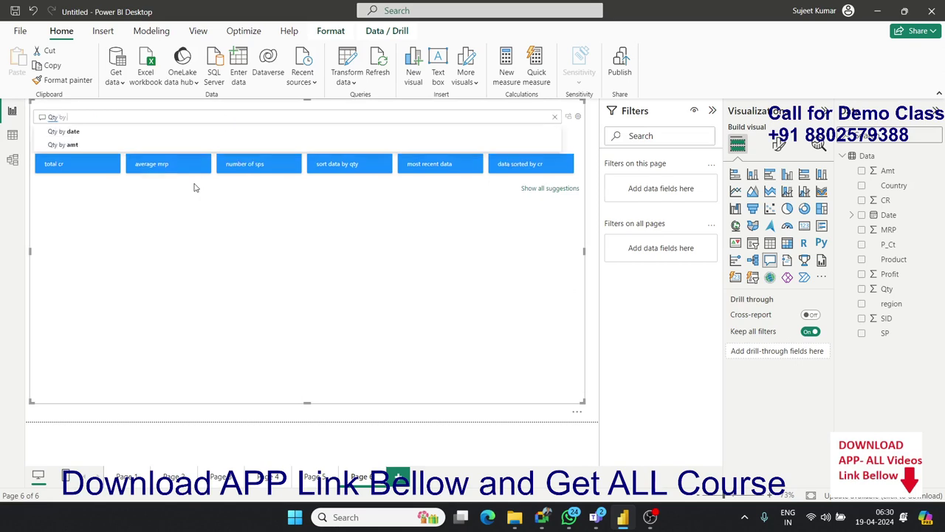
pyautogui.write(' SP')
pyautogui.moveTo(196, 183)
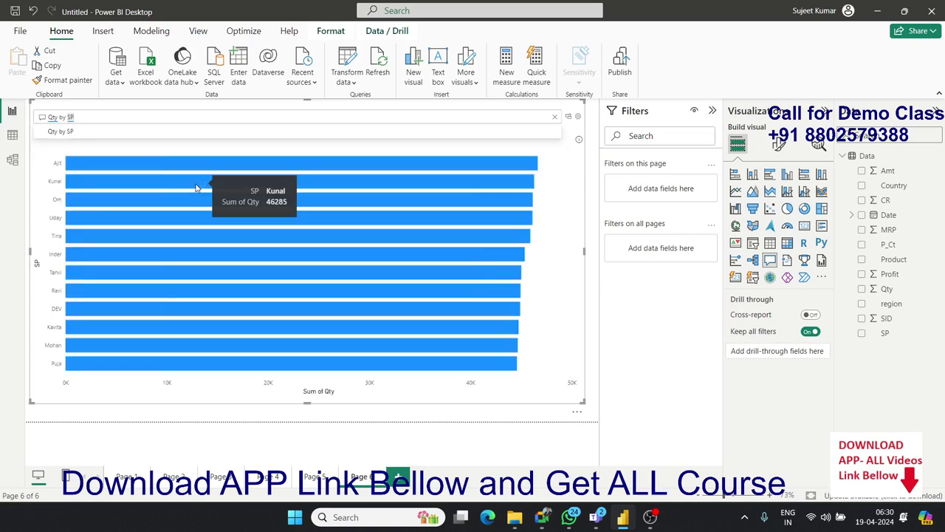
pyautogui.write(' in l')
pyautogui.write('ine')
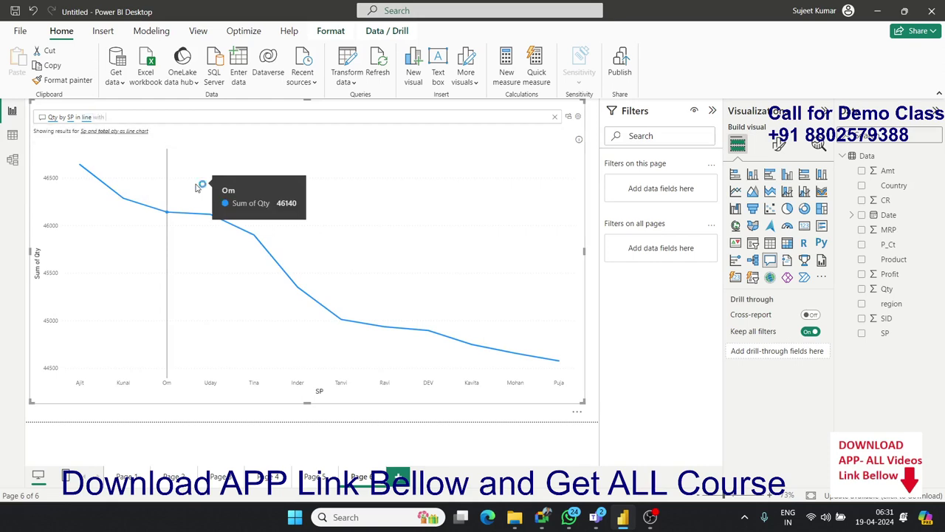
pyautogui.write('blue')
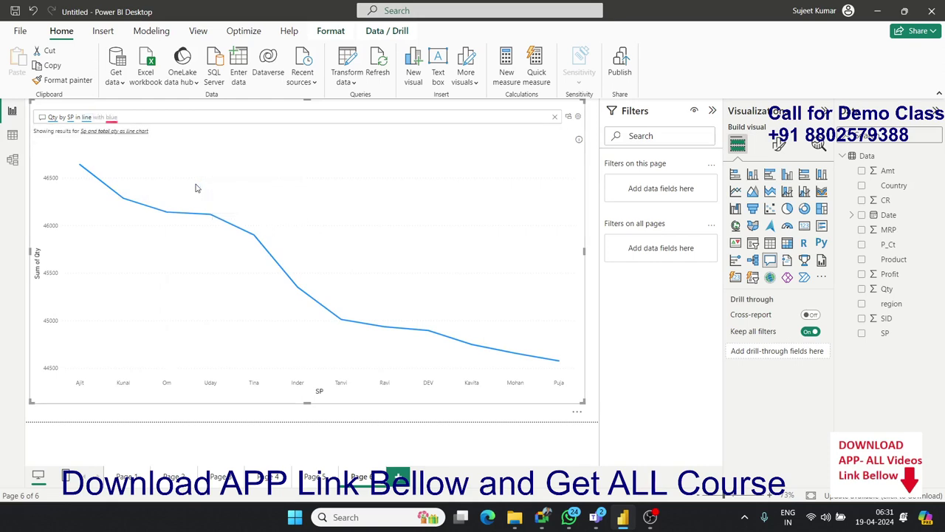
pyautogui.press('BackSpace')
pyautogui.press('BackSpace')
pyautogui.press('BackSpace')
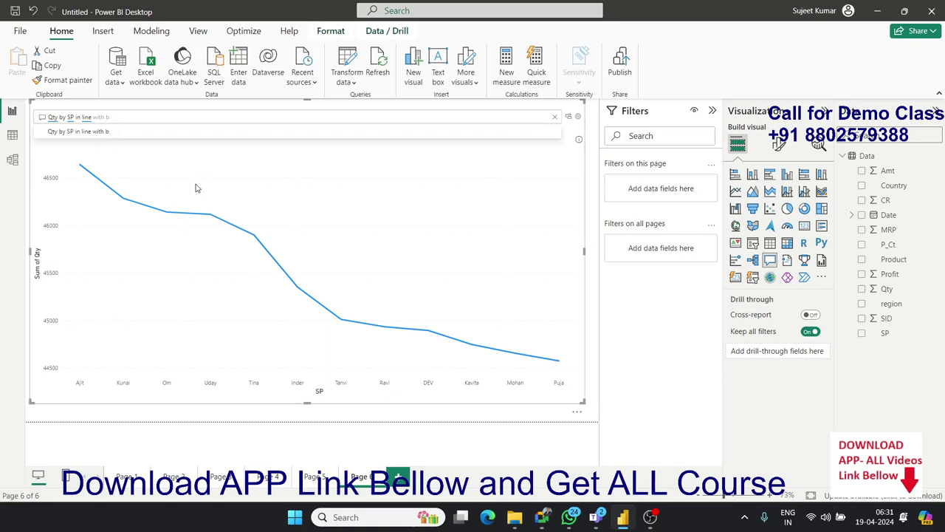
pyautogui.press('BackSpace')
pyautogui.press('BackSpace')
pyautogui.press('BackSpace')
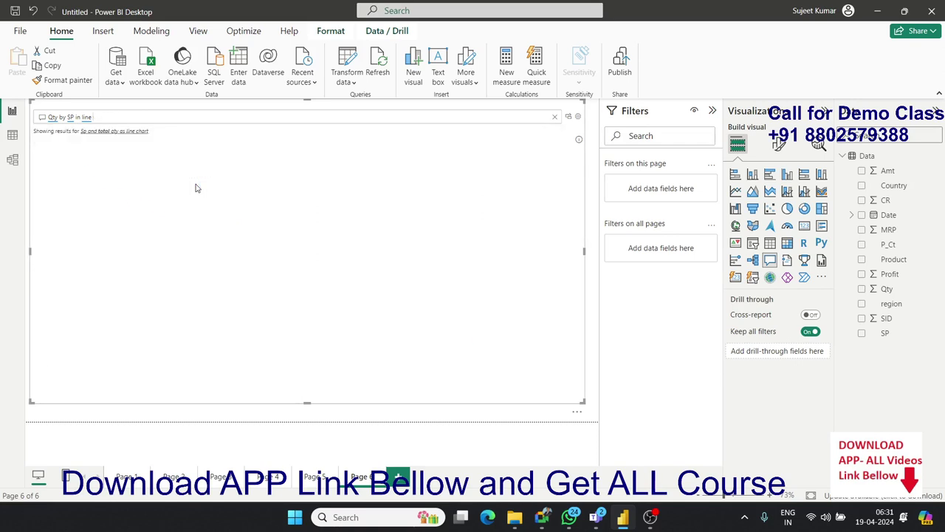
pyautogui.write(' color')
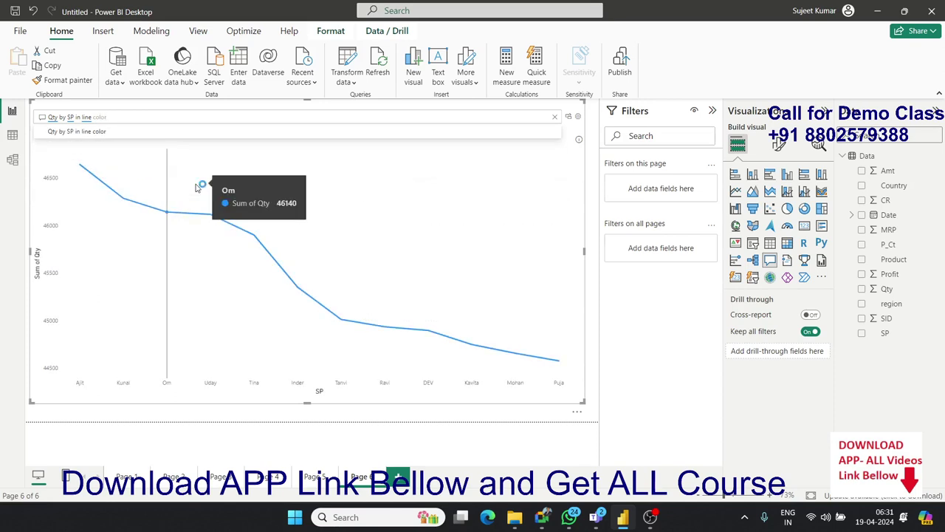
pyautogui.write(' blu')
pyautogui.press('BackSpace')
pyautogui.press('BackSpace')
pyautogui.press('BackSpace')
pyautogui.press('BackSpace')
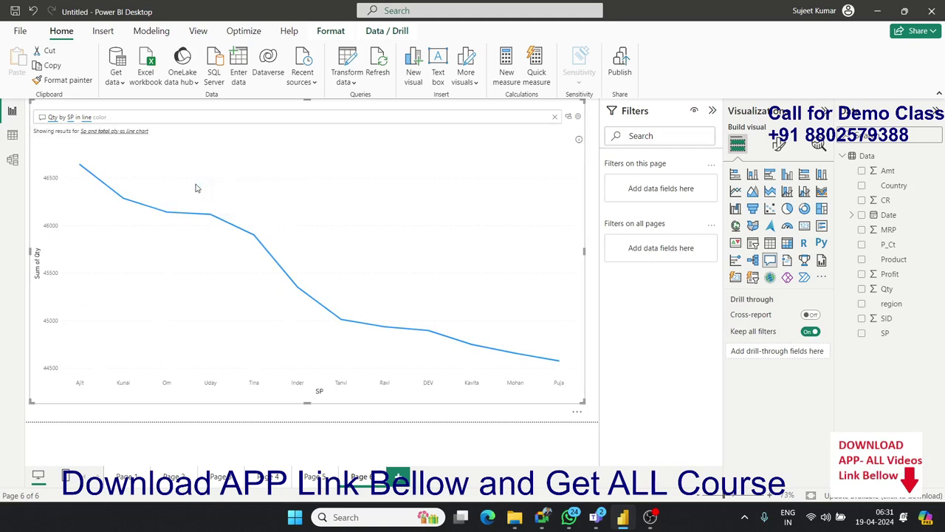
pyautogui.write(' green')
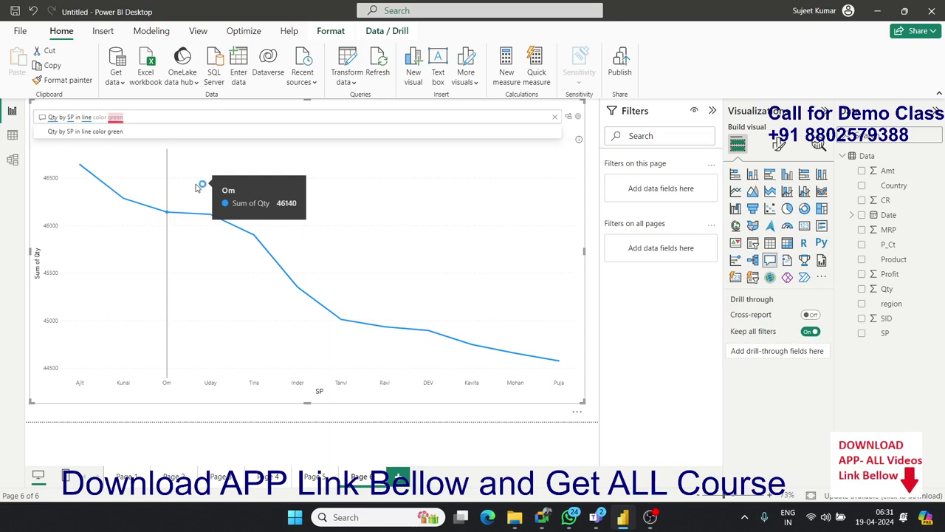
pyautogui.press('BackSpace')
pyautogui.press('BackSpace')
pyautogui.press('BackSpace')
pyautogui.press('BackSpace')
pyautogui.press('BackSpace')
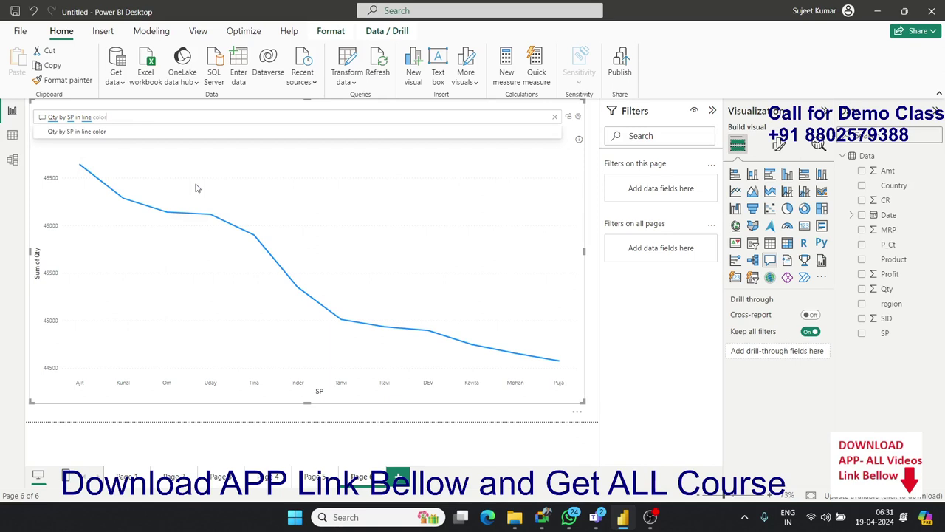
pyautogui.press('BackSpace')
pyautogui.press('BackSpace')
pyautogui.press('BackSpace')
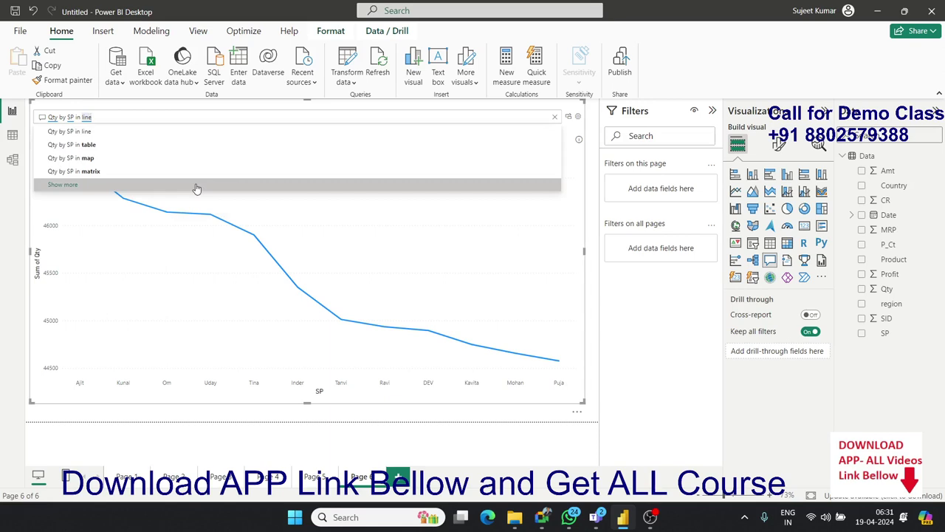
# - Show Qty by SP as a table, then clear the question text
pyautogui.press('Down')
pyautogui.press('Down')
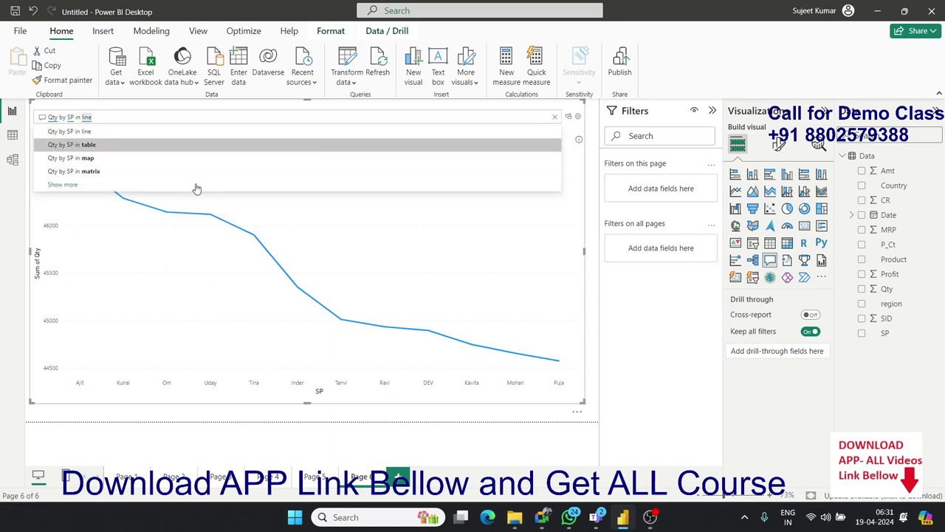
pyautogui.press('Return')
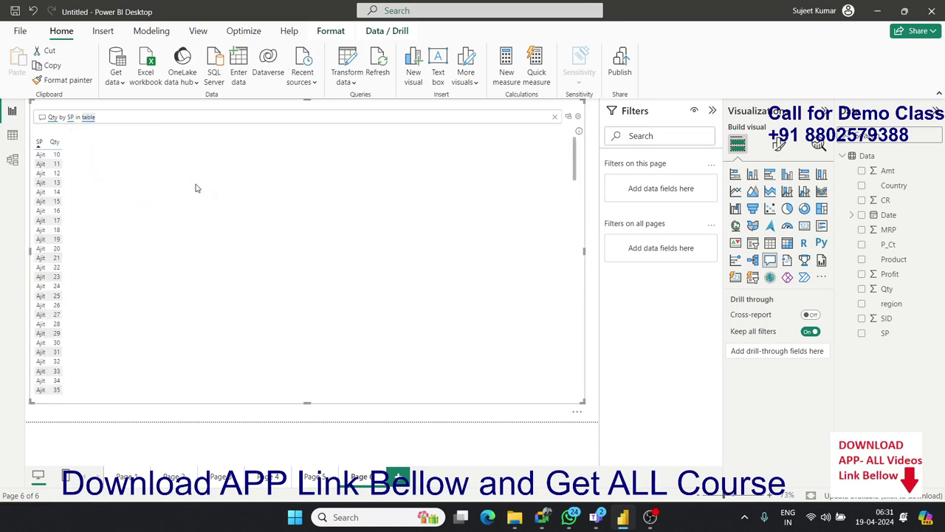
pyautogui.press('BackSpace')
pyautogui.press('BackSpace')
pyautogui.press('BackSpace')
pyautogui.press('BackSpace')
pyautogui.press('BackSpace')
pyautogui.press('BackSpace')
pyautogui.press('BackSpace')
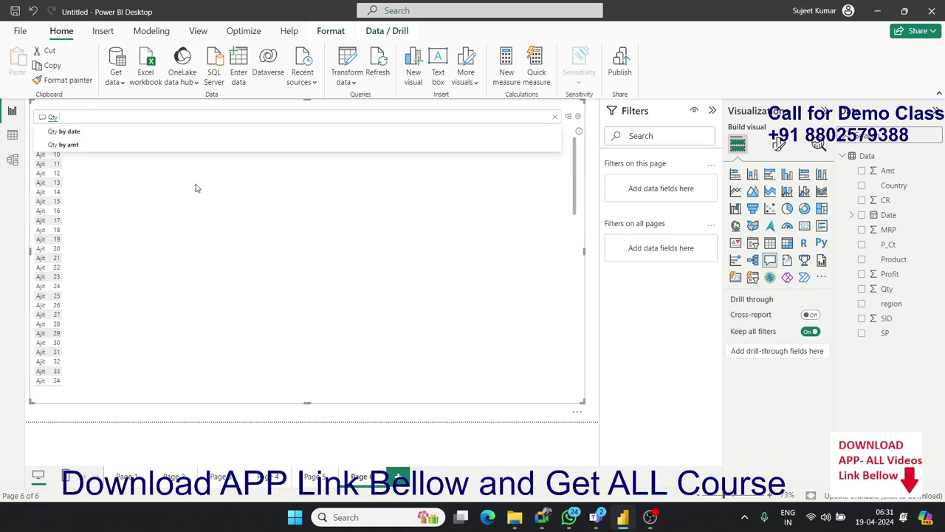
pyautogui.press('BackSpace')
pyautogui.press('BackSpace')
pyautogui.press('BackSpace')
pyautogui.press('BackSpace')
pyautogui.press('BackSpace')
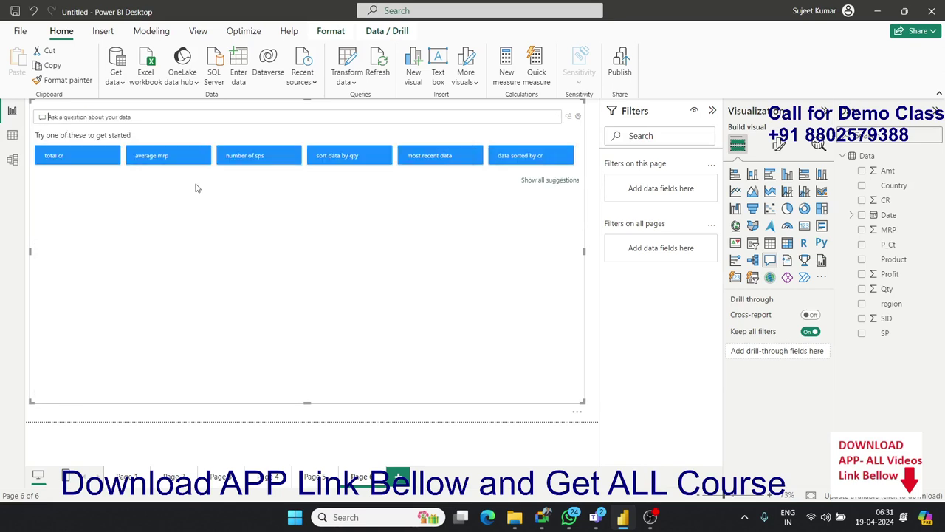
# - Ask Q&A 'profit by country in map' to plot profit bubbles on a world map
pyautogui.write('profit b')
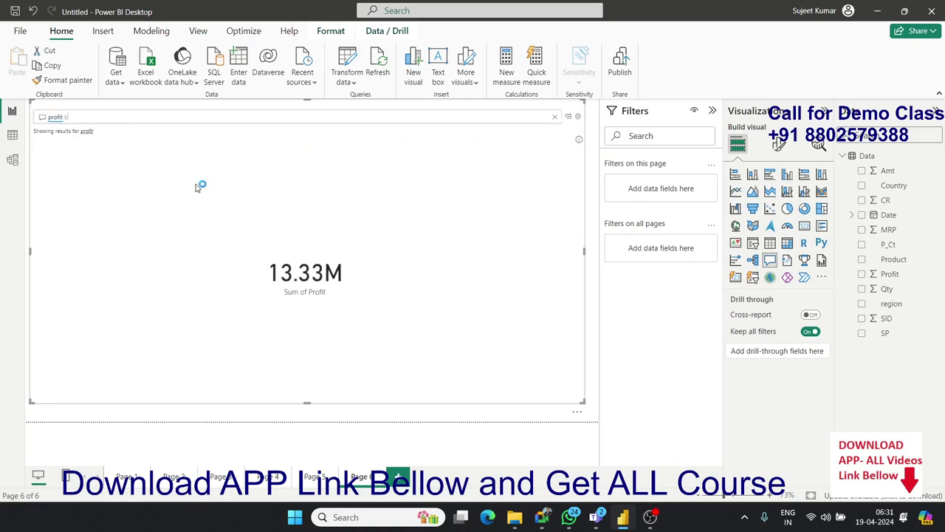
pyautogui.write('y')
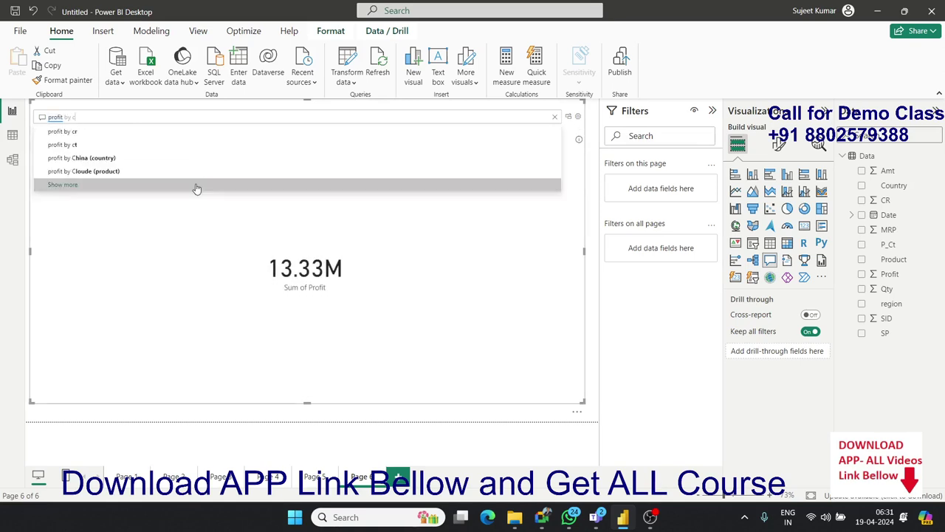
pyautogui.write(' cou')
pyautogui.press('Down')
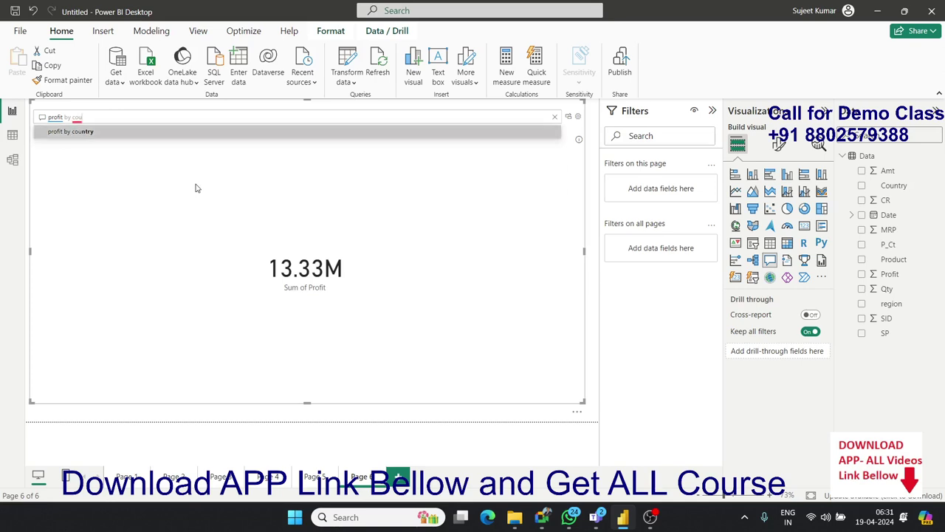
pyautogui.press('Return')
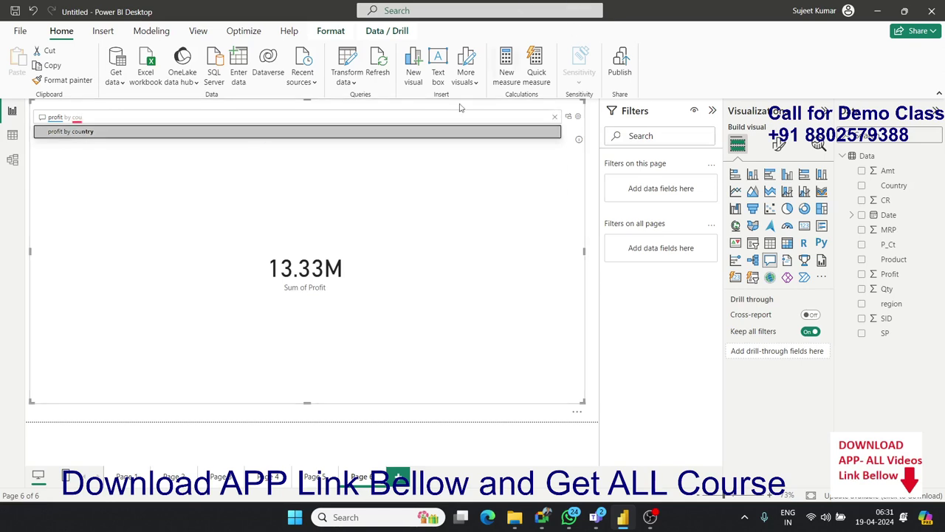
pyautogui.click(87, 133)
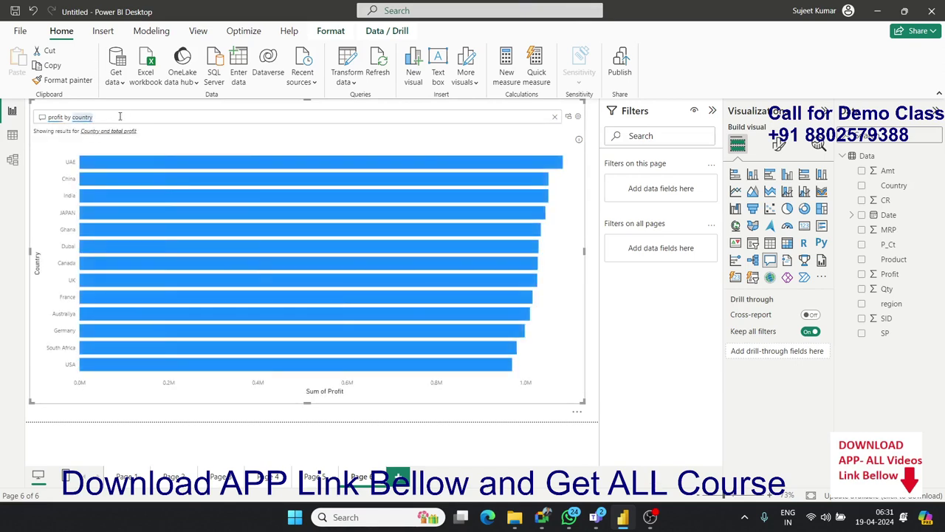
pyautogui.write(' in ')
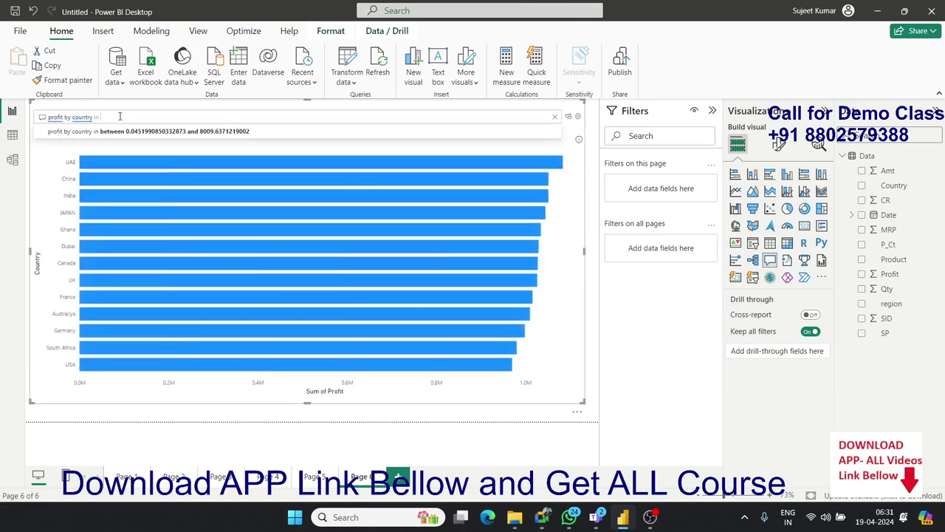
pyautogui.write('map')
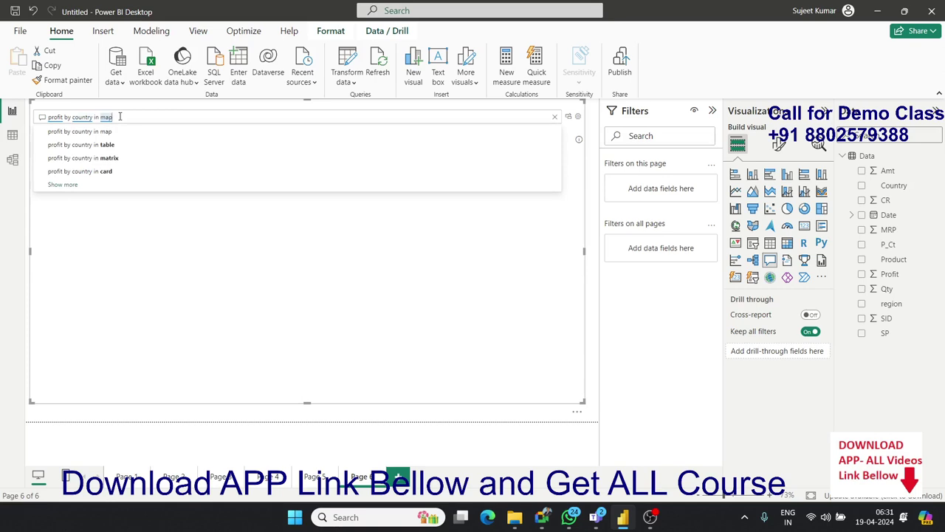
pyautogui.press('Return')
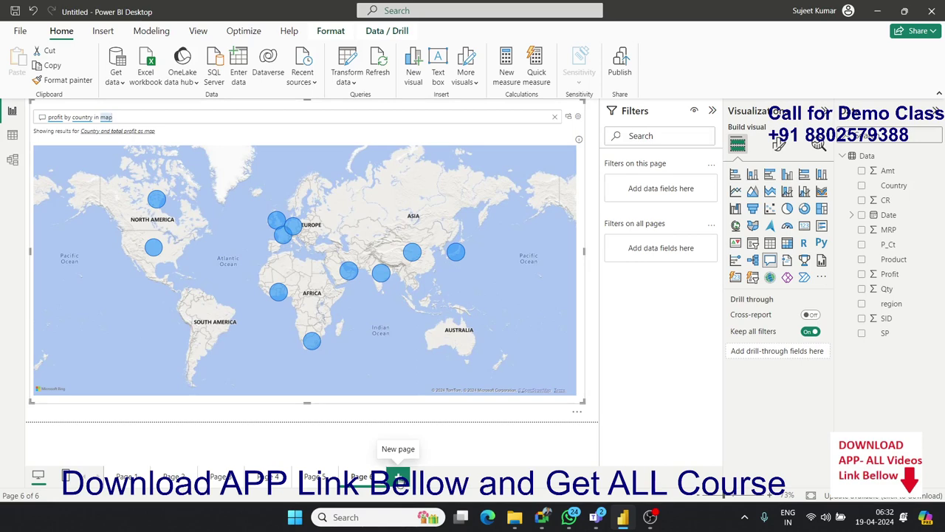
pyautogui.click(313, 477)
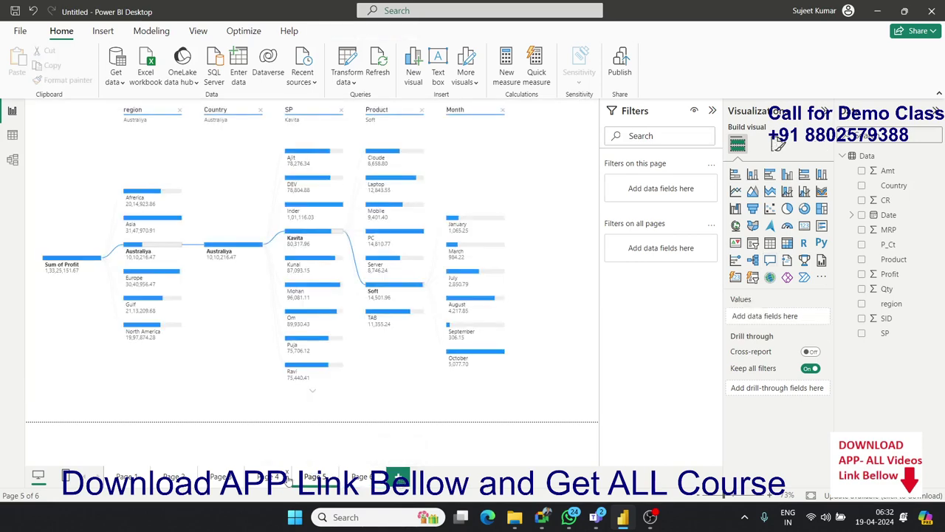
pyautogui.click(288, 477)
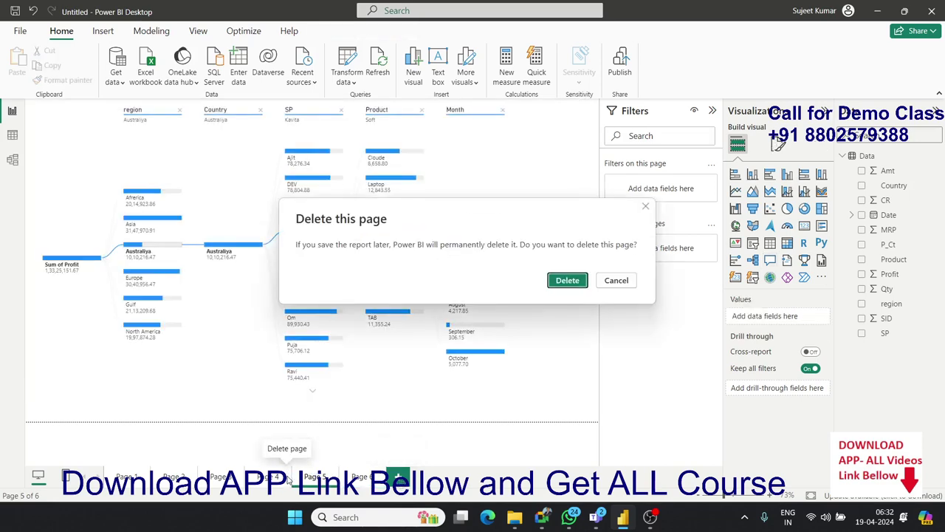
pyautogui.click(618, 284)
pyautogui.click(163, 482)
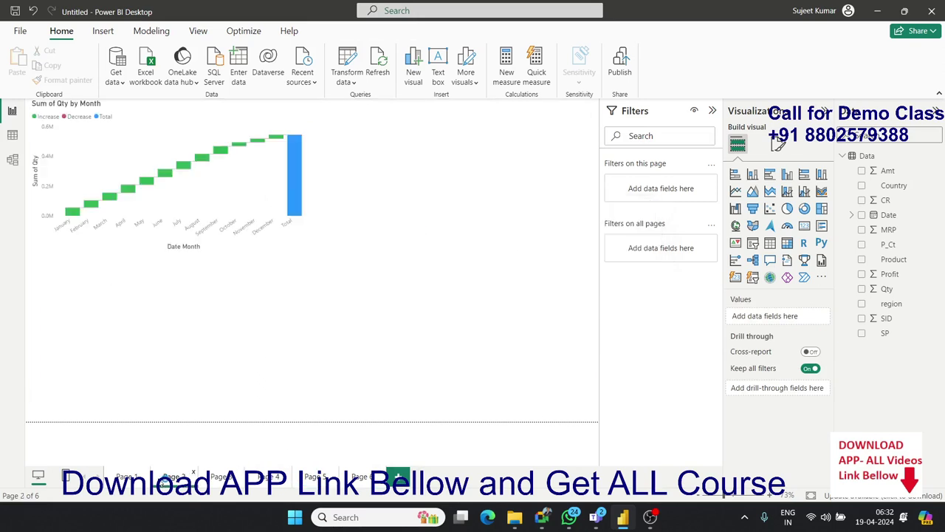
pyautogui.click(130, 477)
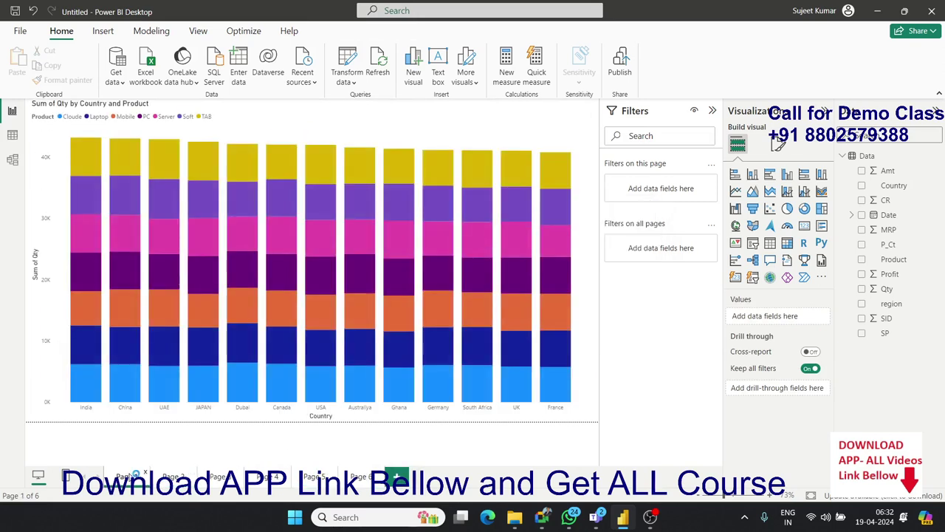
pyautogui.click(174, 477)
pyautogui.click(218, 477)
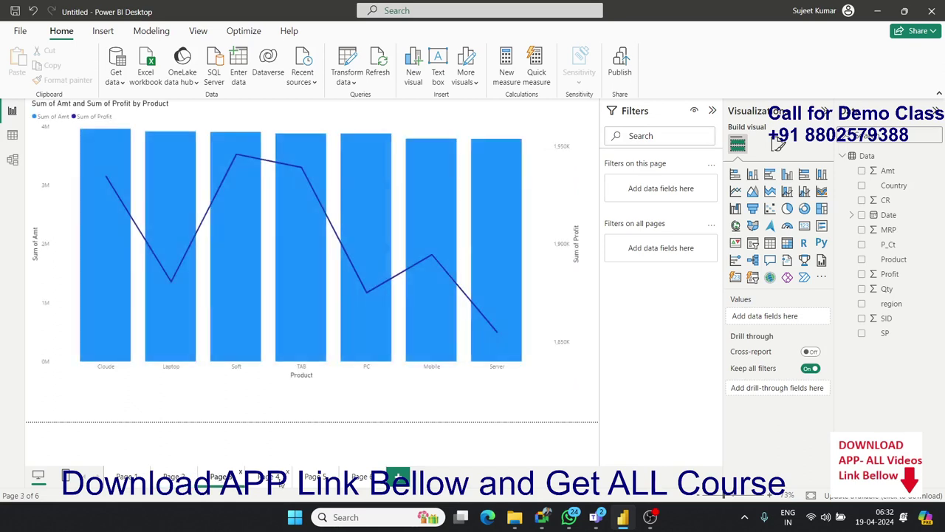
pyautogui.click(266, 477)
pyautogui.click(313, 477)
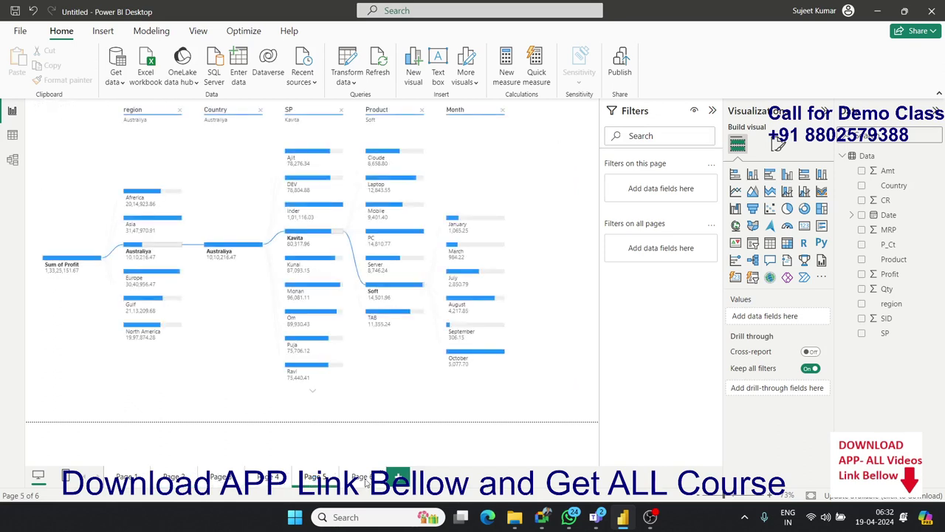
pyautogui.click(361, 477)
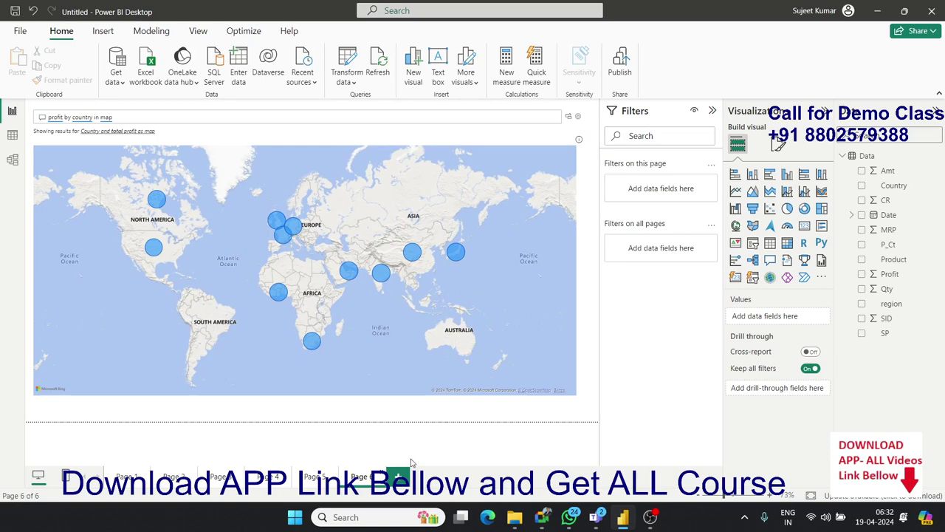
# - Add page 7 and browse the AppSource visuals marketplace for Tachometer and Thermometer visuals
pyautogui.click(400, 477)
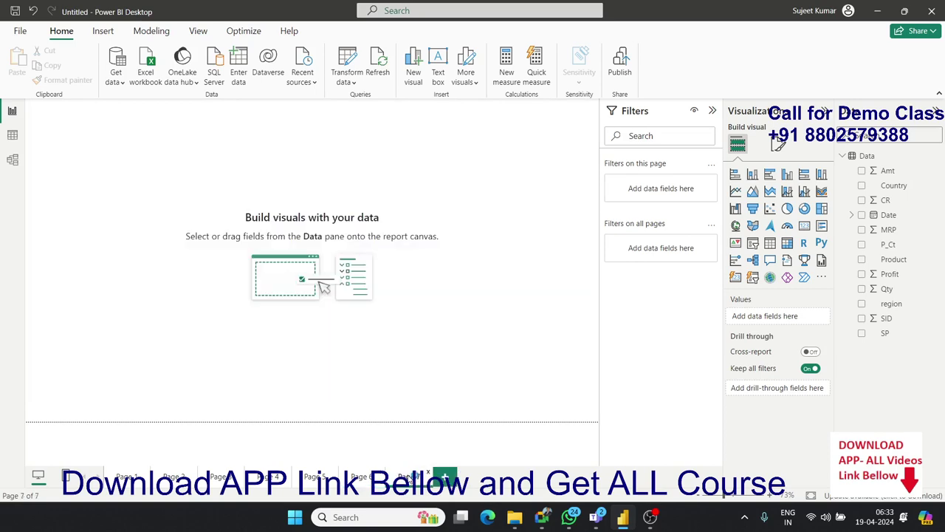
pyautogui.click(818, 280)
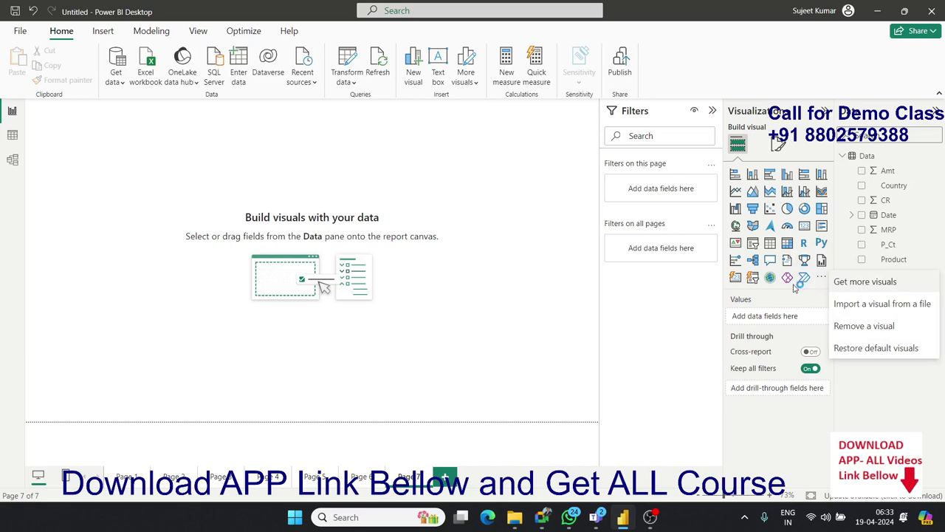
pyautogui.click(857, 287)
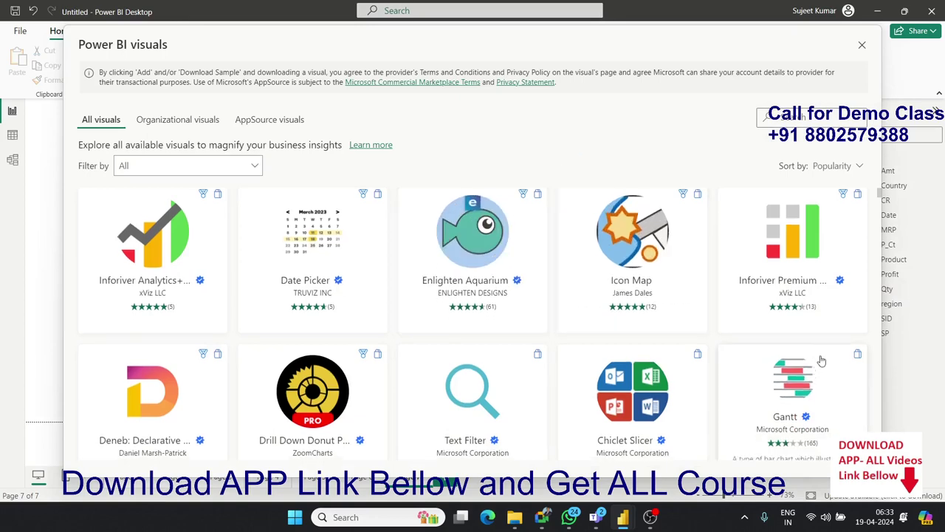
pyautogui.scroll(-2, 827, 350)
pyautogui.scroll(-2, 831, 346)
pyautogui.scroll(-1, 831, 345)
pyautogui.scroll(4, 831, 325)
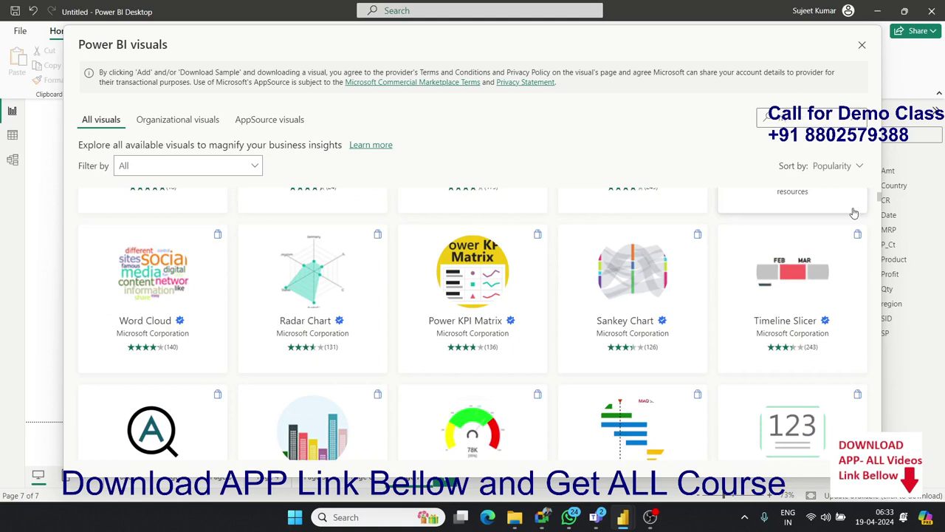
pyautogui.scroll(-10, 854, 213)
pyautogui.scroll(-10, 854, 213)
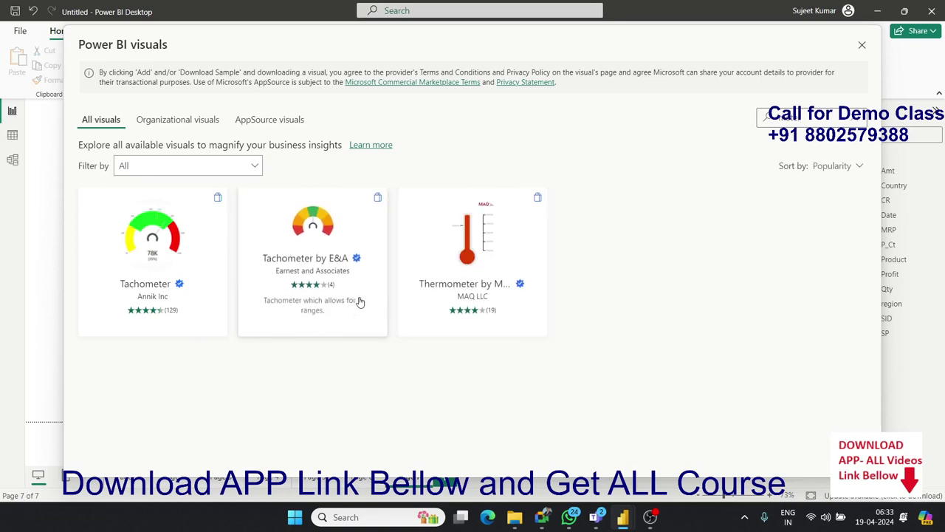
# - Open the Thermometer by MAQ Software listing, view its screenshots, and add it
pyautogui.click(443, 292)
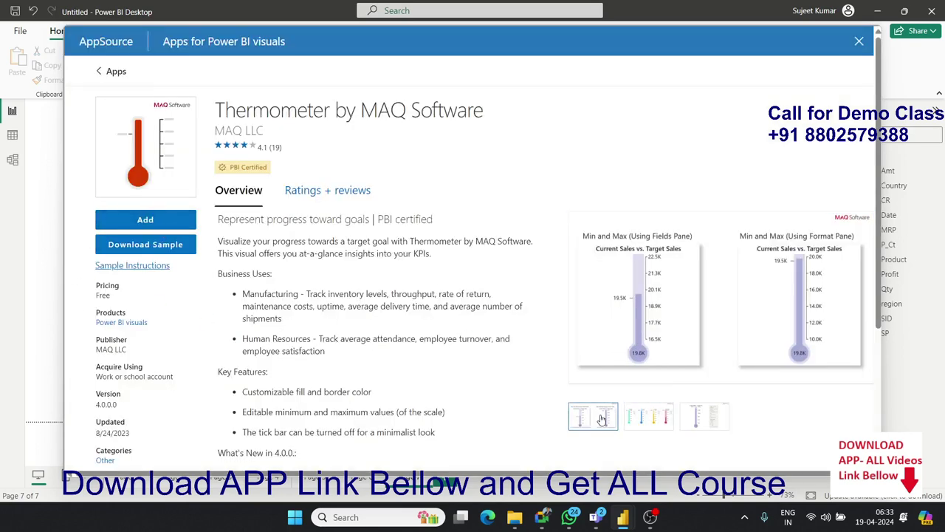
pyautogui.click(630, 420)
pyautogui.click(702, 417)
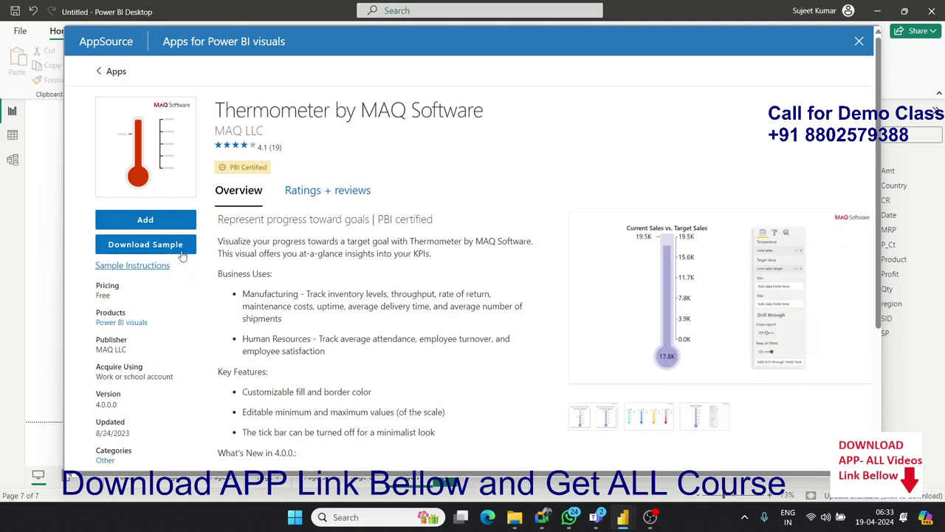
pyautogui.click(152, 219)
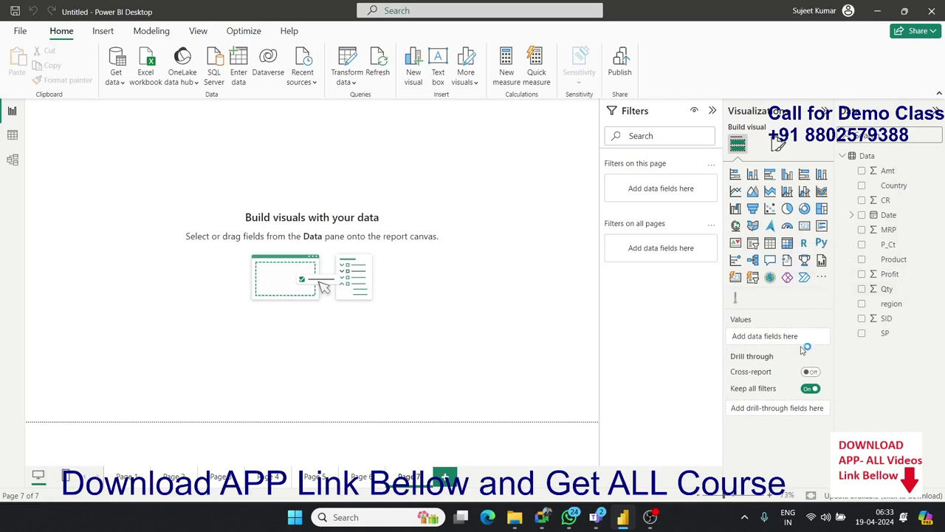
# - Insert a Thermometer visual on page 7, enlarged and centred on the page
pyautogui.click(569, 280)
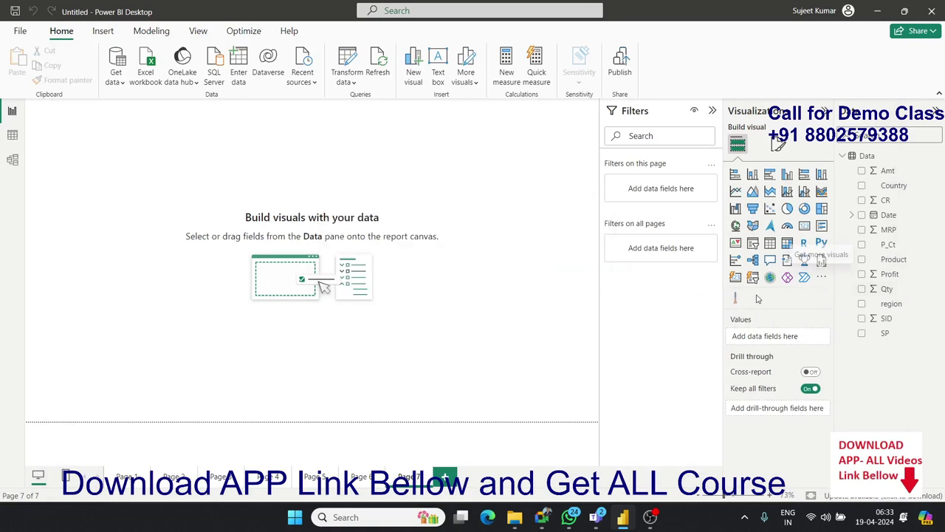
pyautogui.click(735, 297)
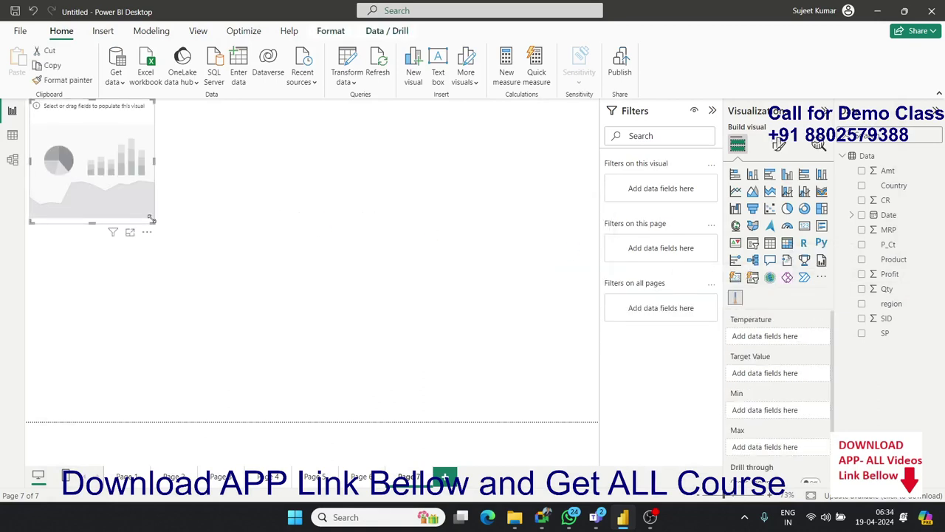
pyautogui.moveTo(154, 220); pyautogui.dragTo(221, 373)
pyautogui.moveTo(154, 277)
pyautogui.mouseDown()
pyautogui.moveTo(358, 305)
pyautogui.moveTo(376, 298)
pyautogui.mouseUp()
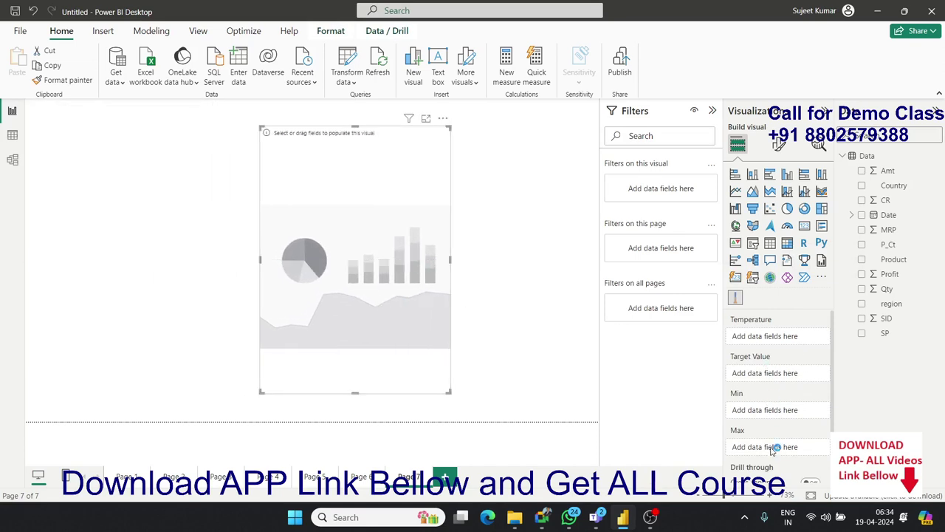
pyautogui.scroll(-1, 773, 452)
pyautogui.scroll(1, 772, 447)
# - Use Profit as the thermometer's temperature and Amt as its target, then add blank Page 8
pyautogui.moveTo(890, 274); pyautogui.dragTo(783, 337)
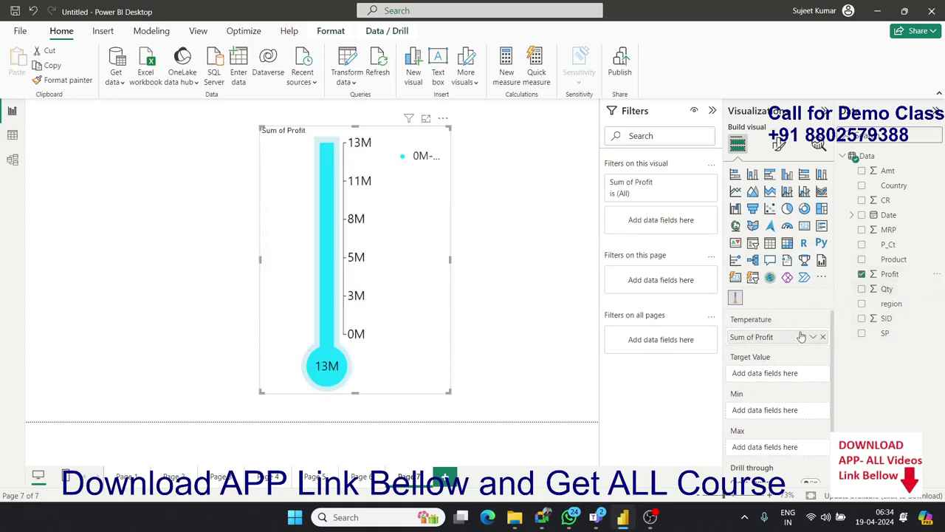
pyautogui.moveTo(894, 176)
pyautogui.mouseDown()
pyautogui.moveTo(808, 384)
pyautogui.moveTo(796, 384)
pyautogui.mouseUp()
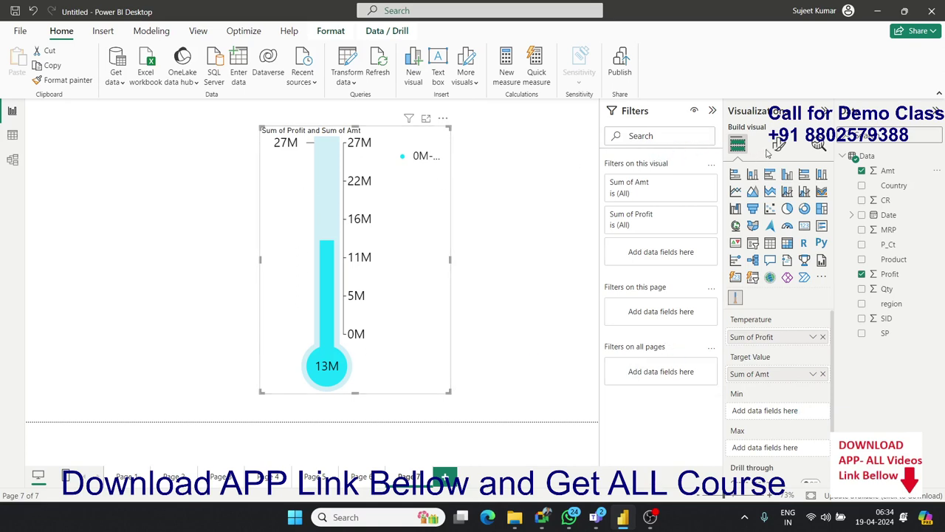
pyautogui.click(779, 145)
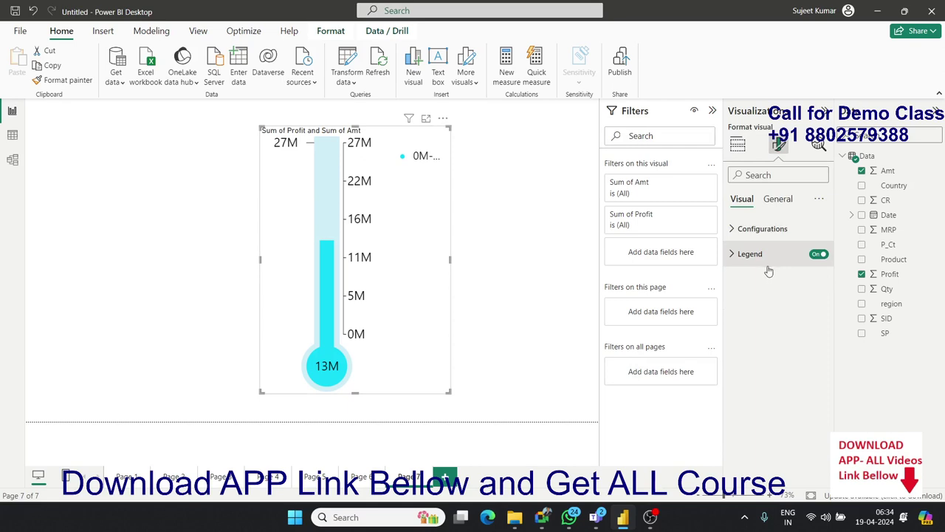
pyautogui.click(779, 212)
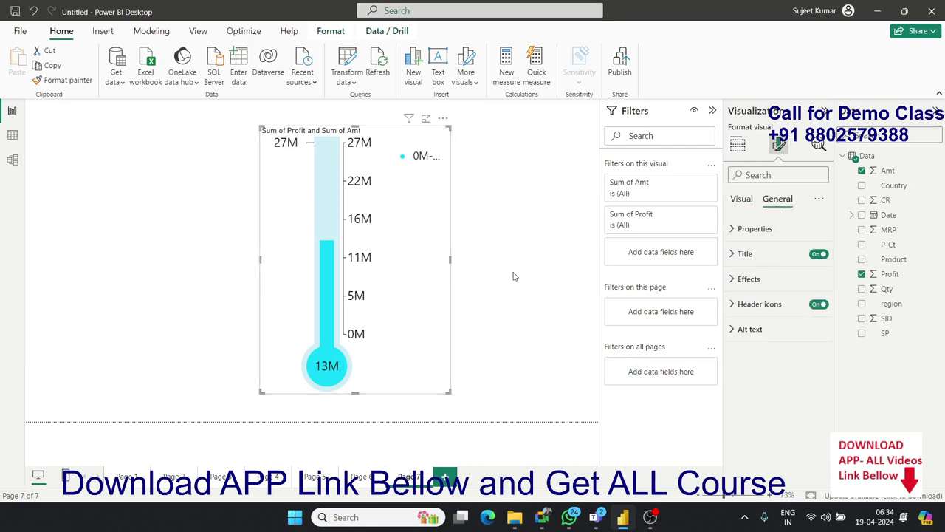
pyautogui.click(476, 294)
pyautogui.click(438, 299)
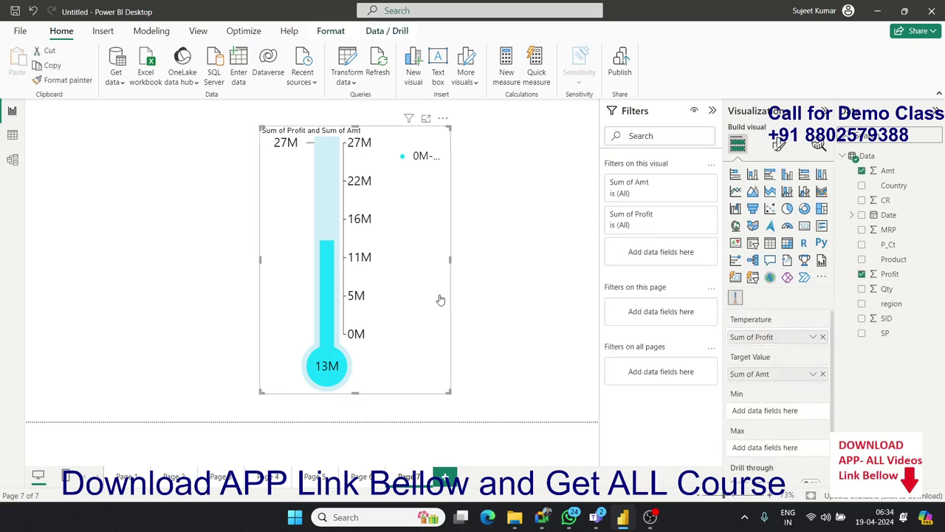
pyautogui.click(455, 475)
pyautogui.click(822, 278)
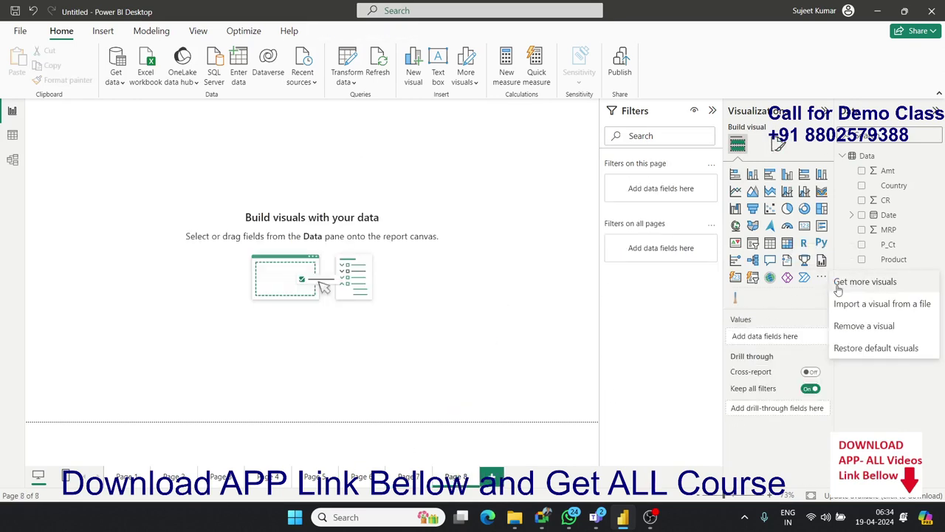
# - Browse the visuals marketplace by category, ending on the Part-to-Whole filter
pyautogui.click(840, 283)
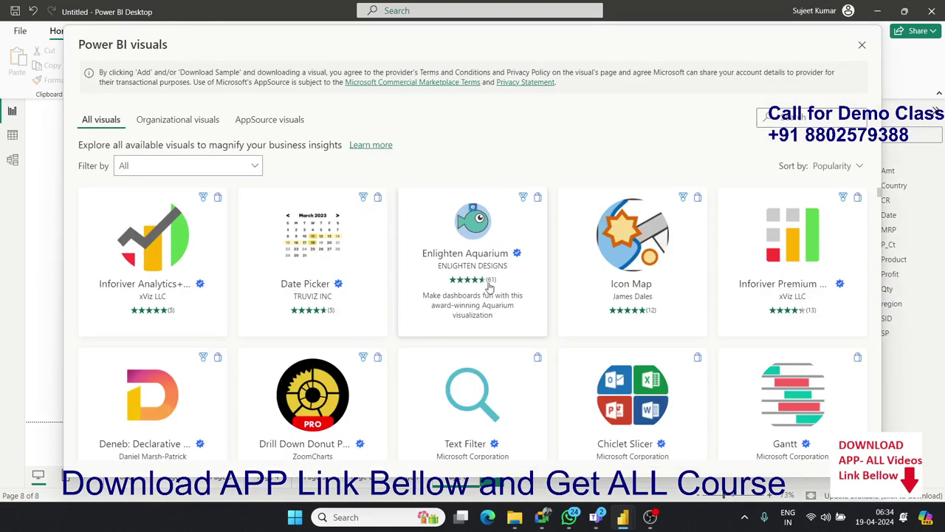
pyautogui.click(255, 167)
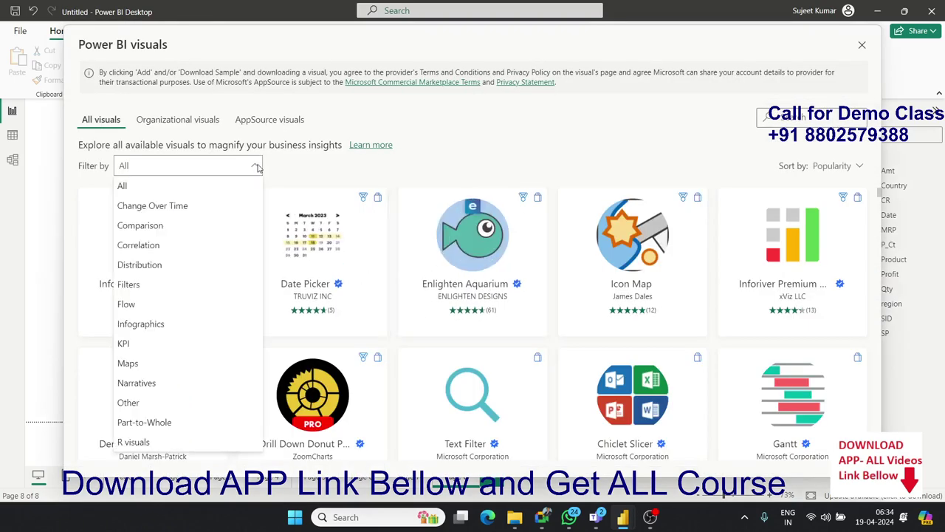
pyautogui.click(211, 206)
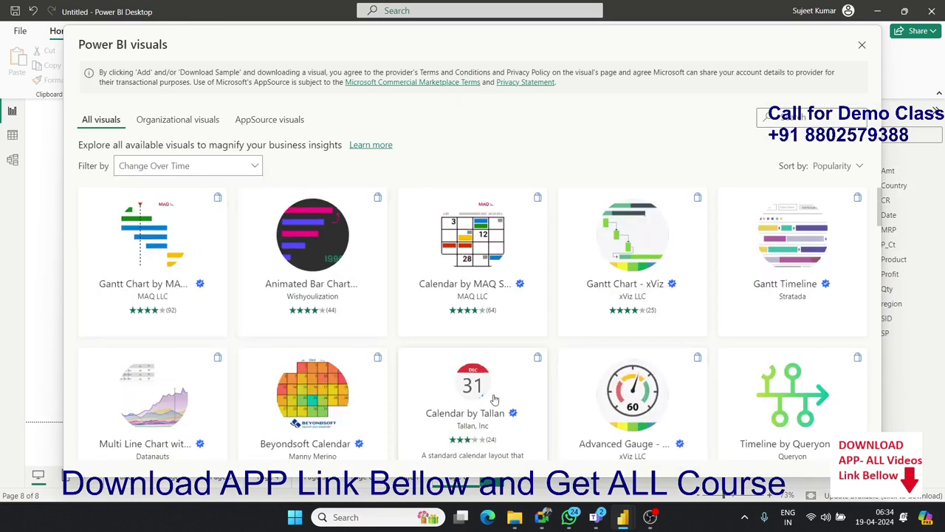
pyautogui.click(256, 166)
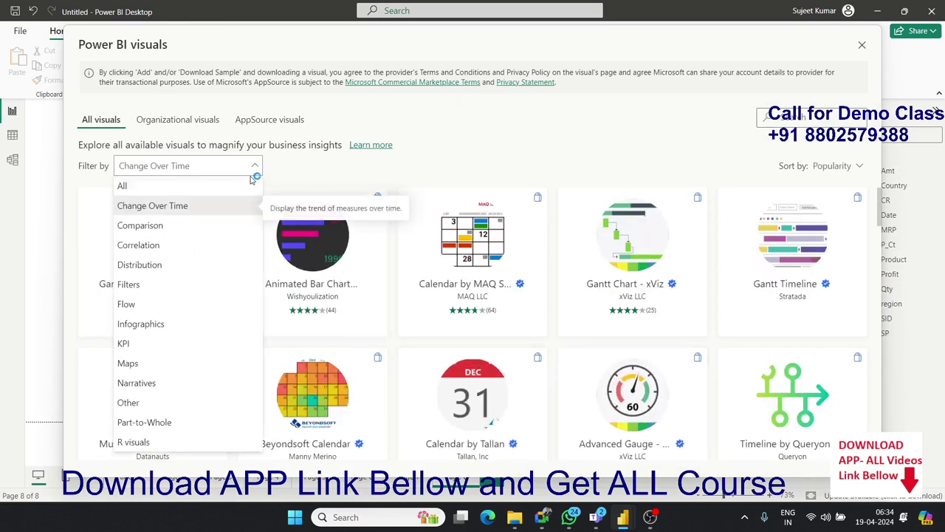
pyautogui.click(226, 225)
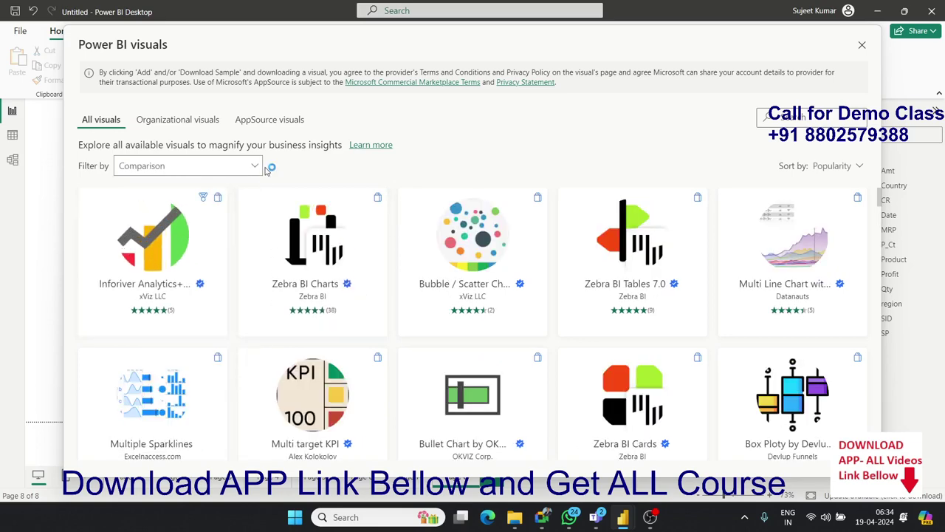
pyautogui.click(255, 166)
pyautogui.click(211, 247)
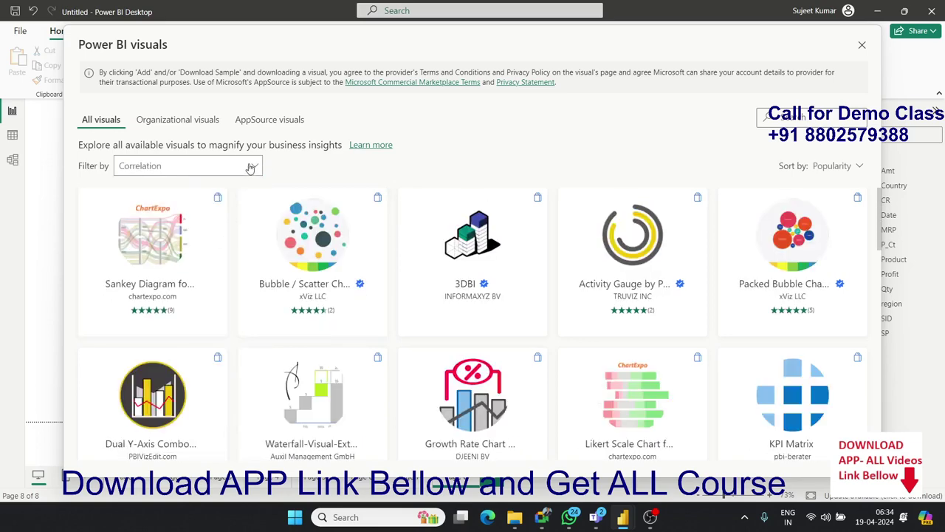
pyautogui.click(250, 167)
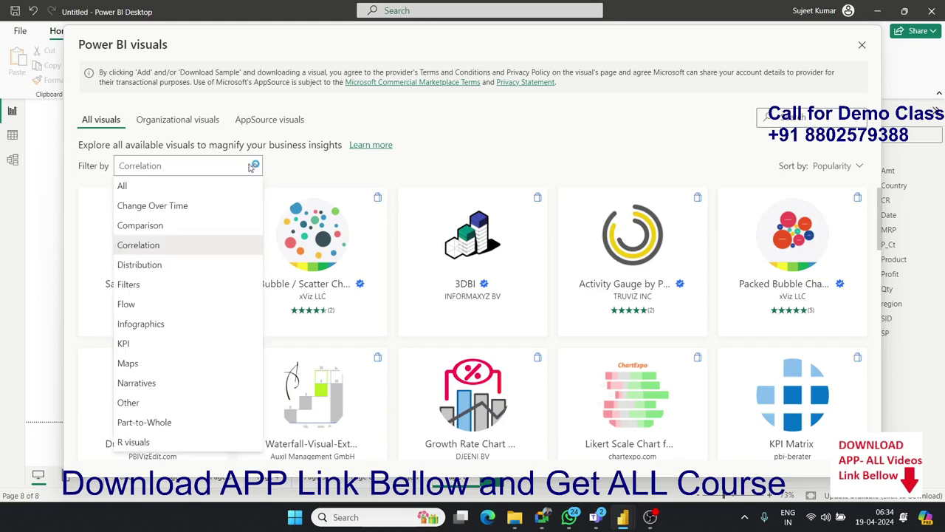
pyautogui.click(165, 314)
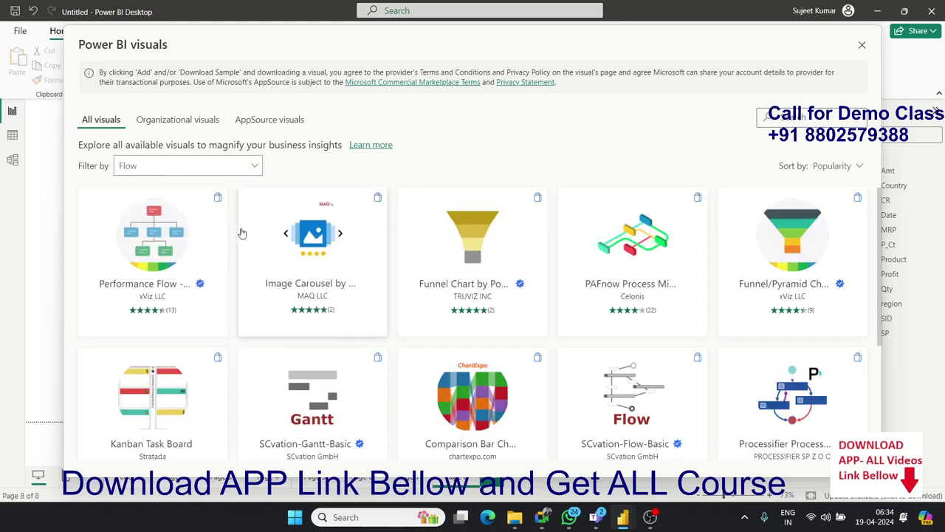
pyautogui.click(260, 167)
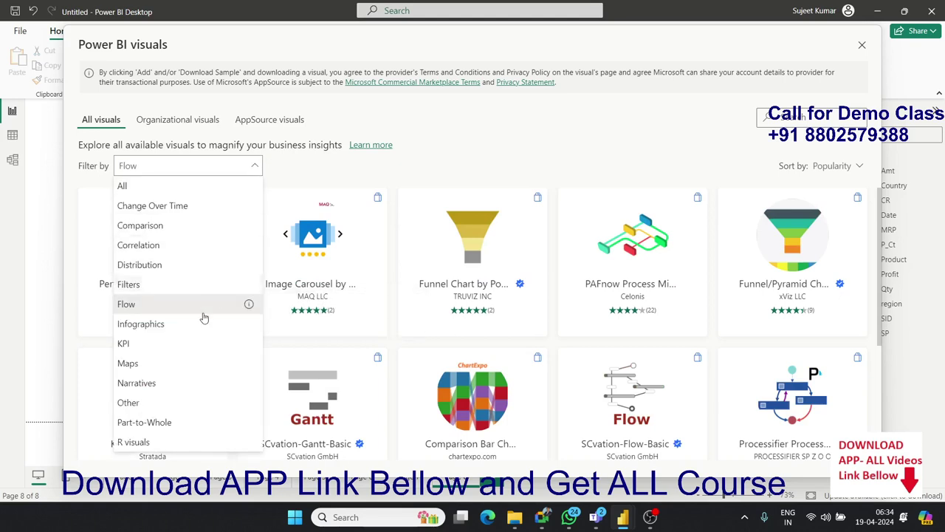
pyautogui.click(195, 341)
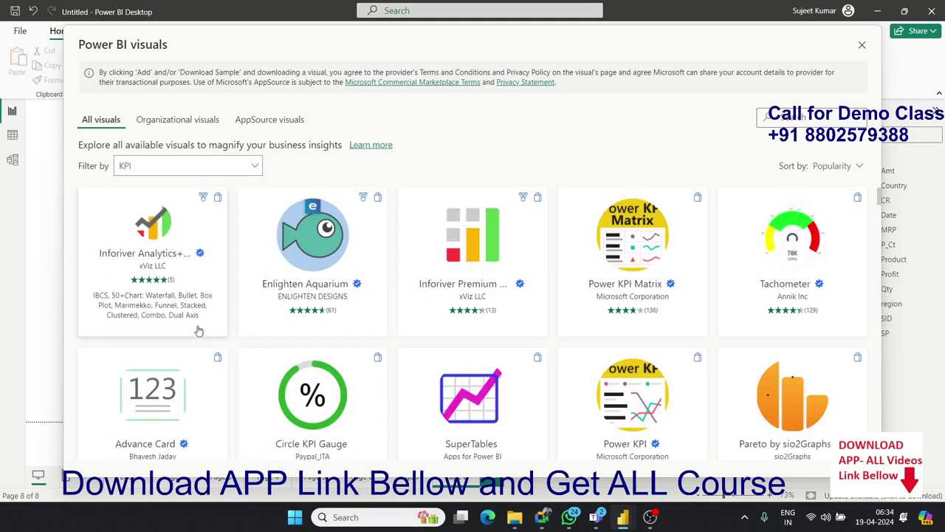
pyautogui.click(255, 167)
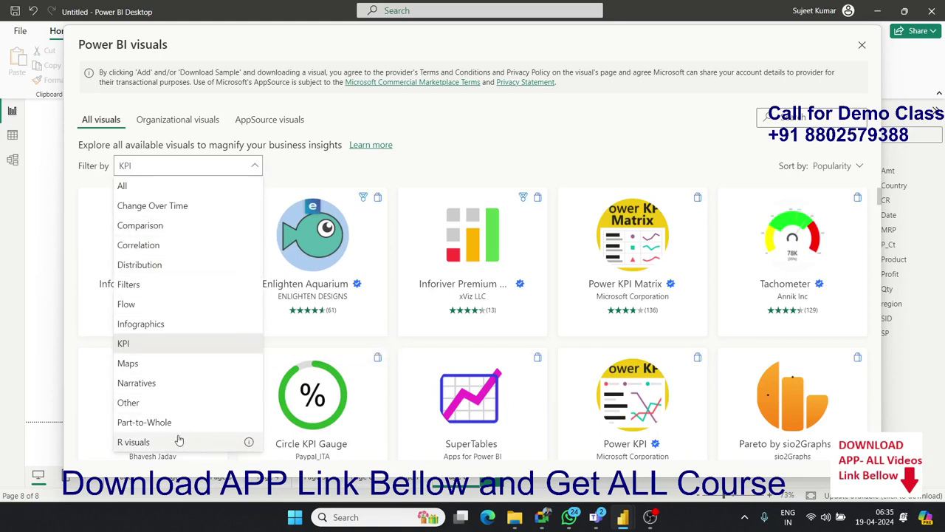
pyautogui.click(144, 423)
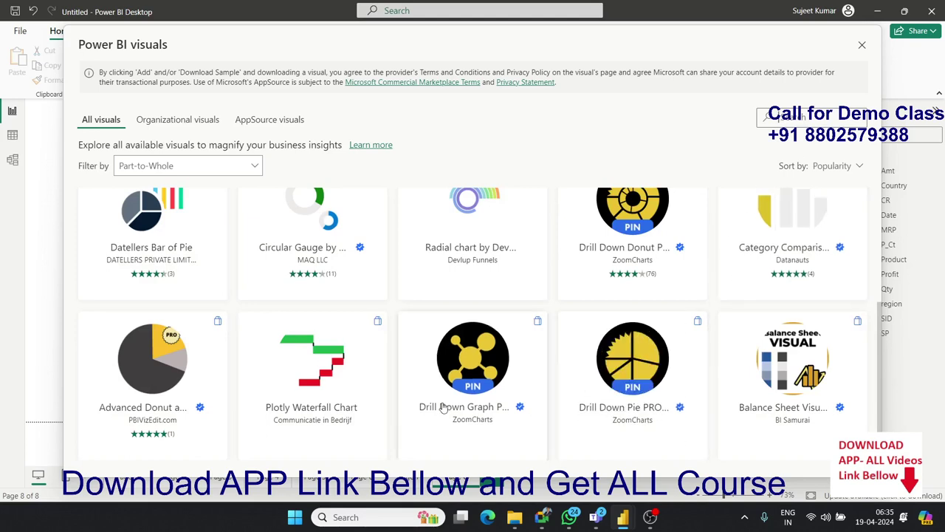
# - Add the Rose Donut Pie Chart by Powerviz and confirm the successful import
pyautogui.scroll(3, 119, 295)
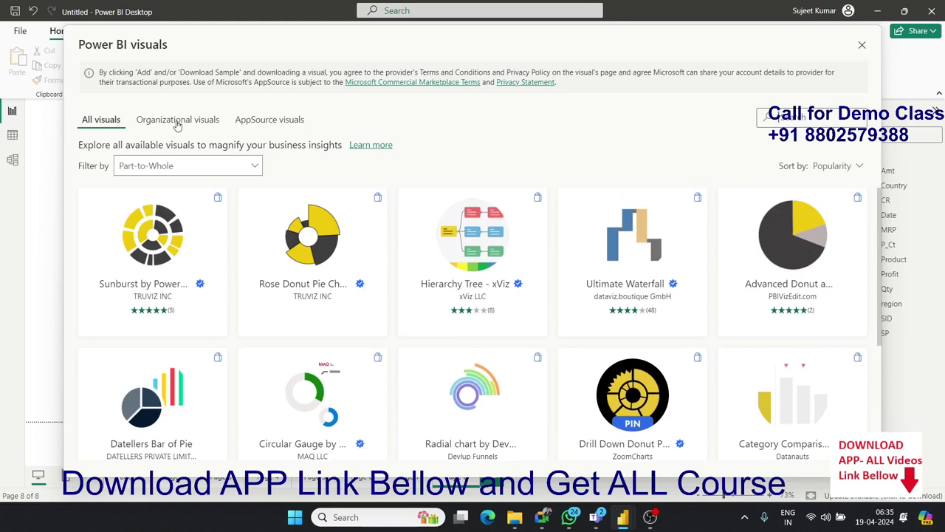
pyautogui.click(295, 127)
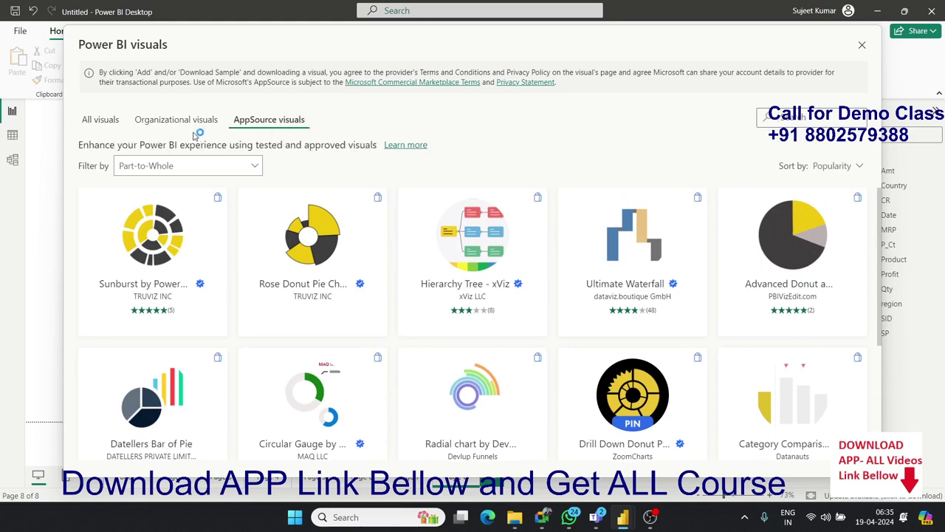
pyautogui.click(107, 127)
pyautogui.moveTo(152, 261)
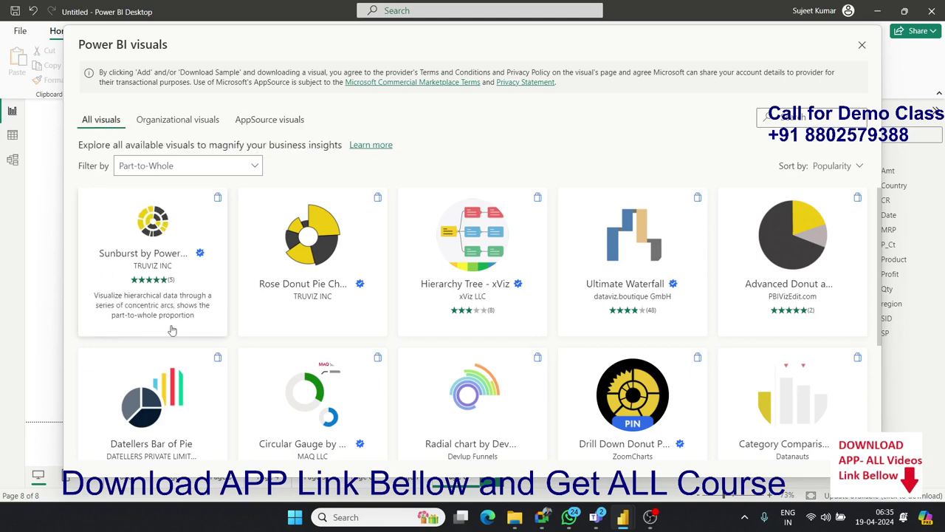
pyautogui.scroll(-2, 443, 340)
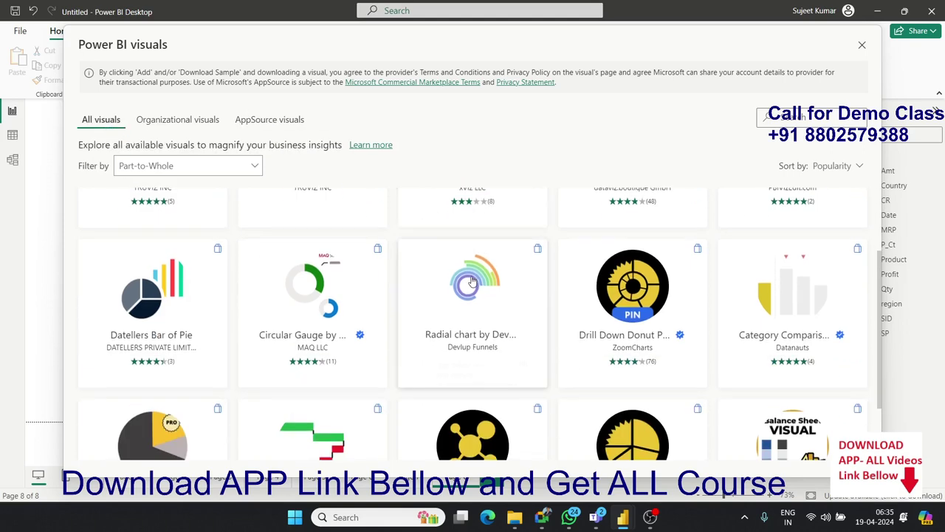
pyautogui.scroll(2, 440, 346)
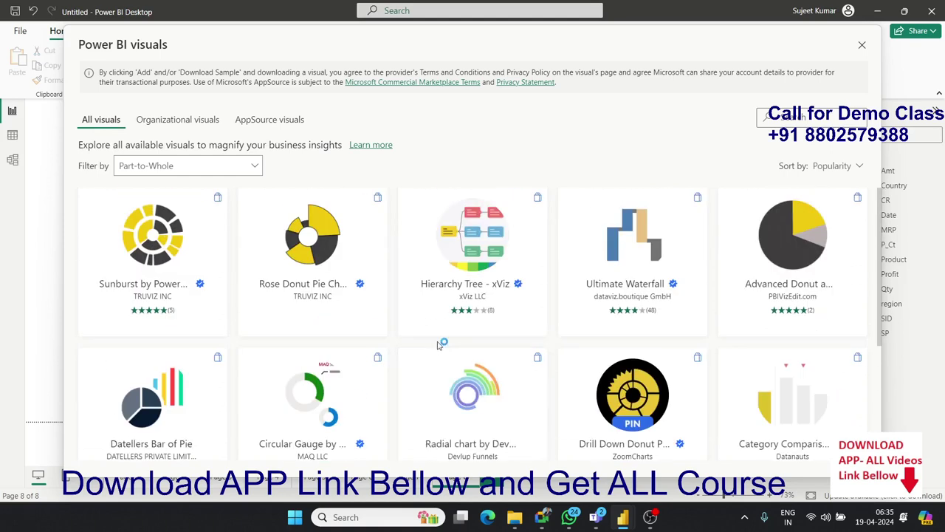
pyautogui.click(318, 256)
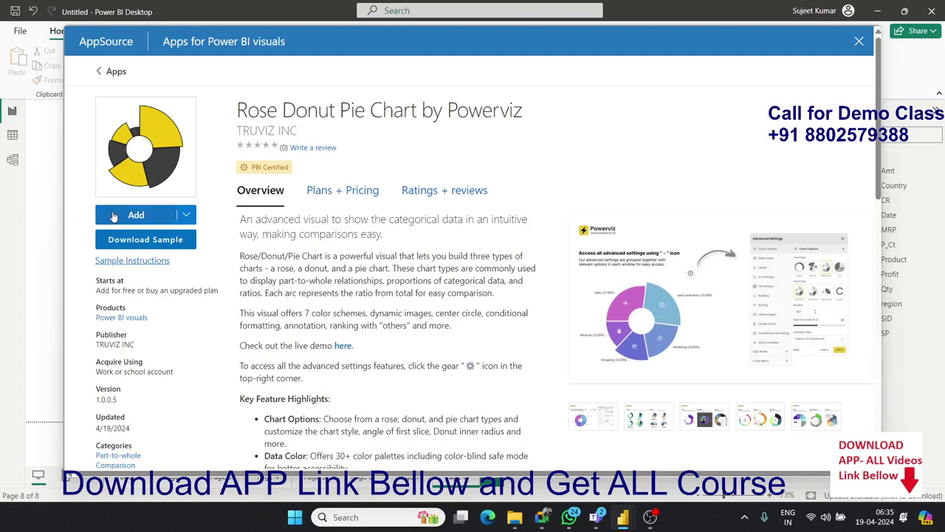
pyautogui.click(113, 215)
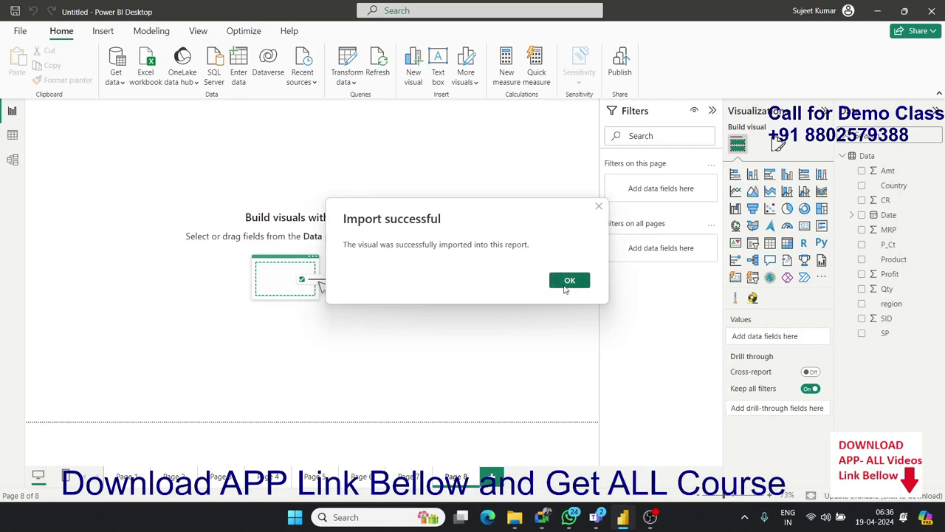
pyautogui.click(565, 285)
# - Place a large Rose Donut chart with region as Category, Amt as Measure, Profit as Radius Scale
pyautogui.click(753, 299)
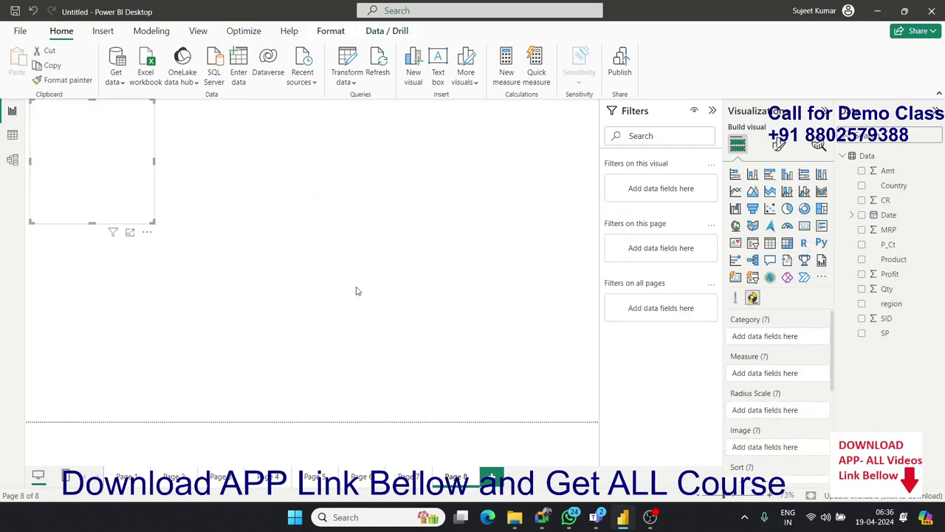
pyautogui.moveTo(153, 221); pyautogui.dragTo(505, 334)
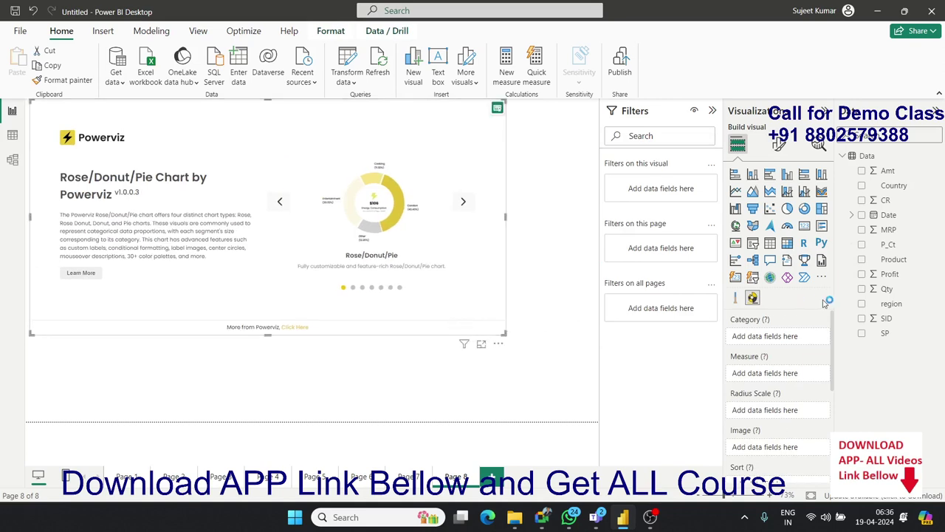
pyautogui.moveTo(891, 301); pyautogui.dragTo(774, 337)
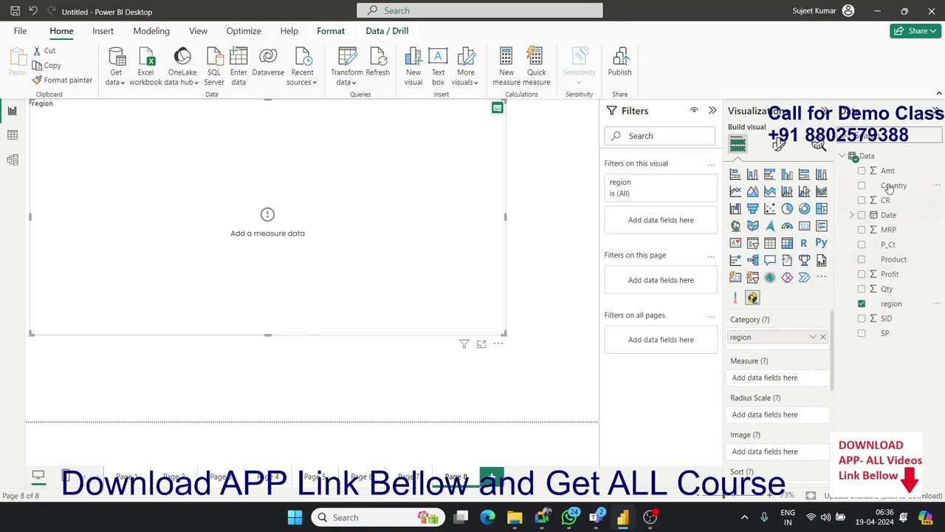
pyautogui.moveTo(888, 170)
pyautogui.mouseDown()
pyautogui.moveTo(791, 387)
pyautogui.moveTo(781, 382)
pyautogui.mouseUp()
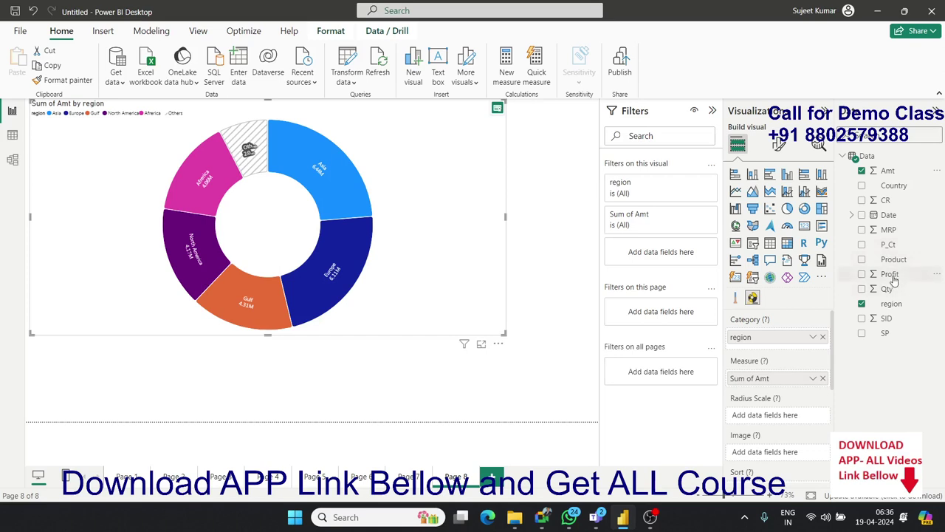
pyautogui.moveTo(893, 276)
pyautogui.mouseDown()
pyautogui.moveTo(782, 429)
pyautogui.moveTo(779, 418)
pyautogui.mouseUp()
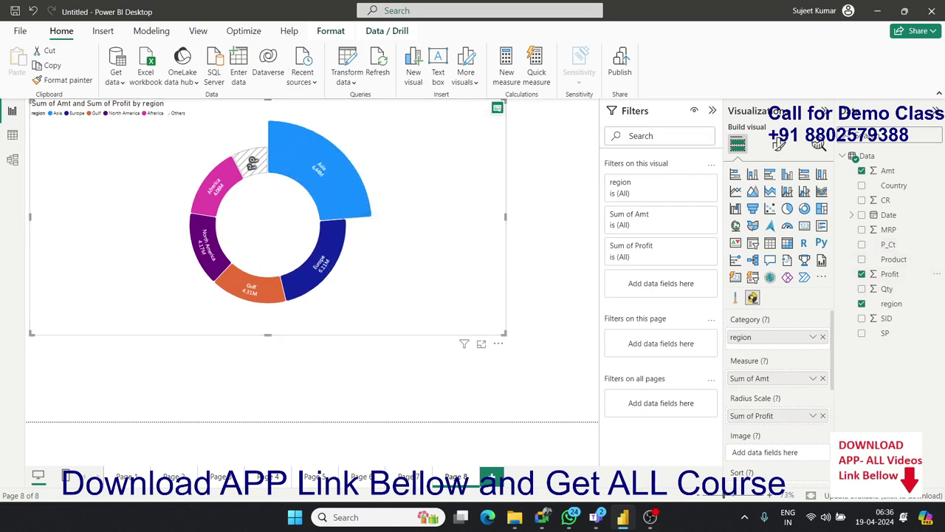
# - Try Country in the chart's Image field, then remove it
pyautogui.moveTo(832, 383); pyautogui.dragTo(832, 401)
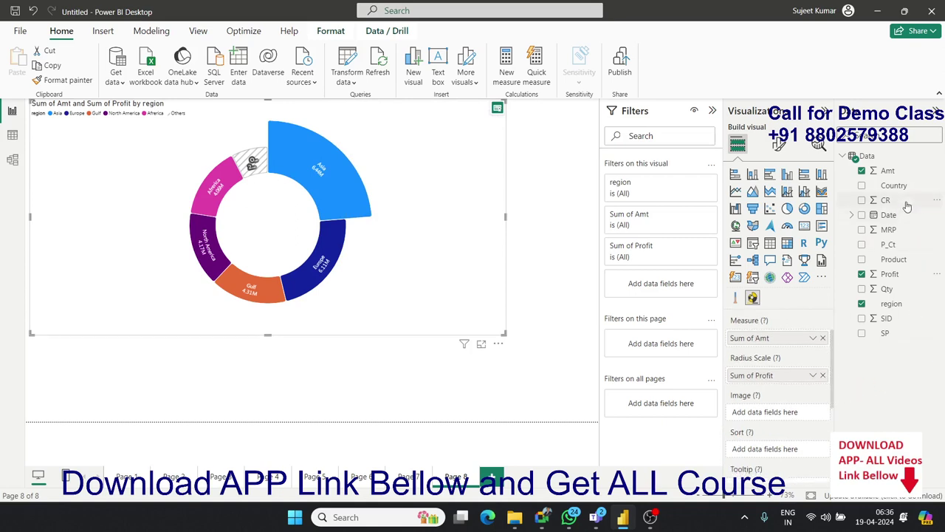
pyautogui.moveTo(895, 185); pyautogui.dragTo(787, 424)
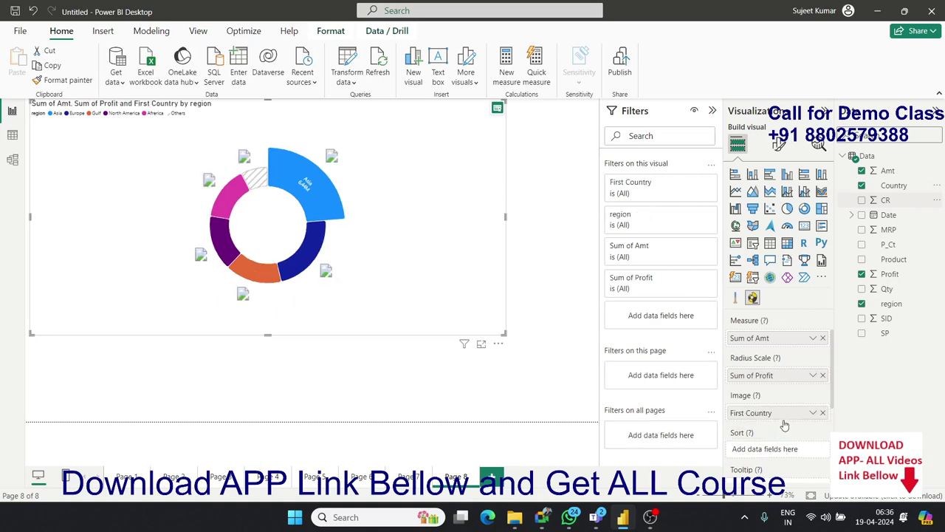
pyautogui.click(823, 413)
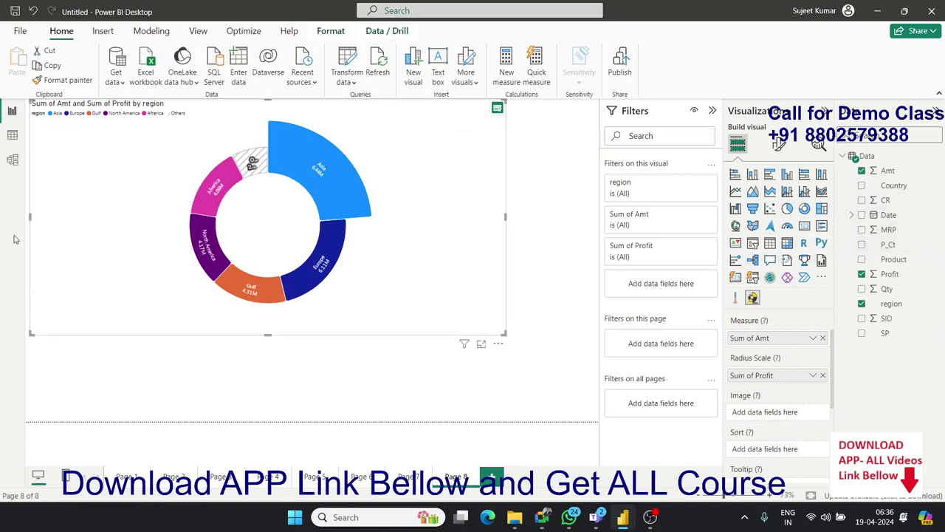
pyautogui.click(12, 135)
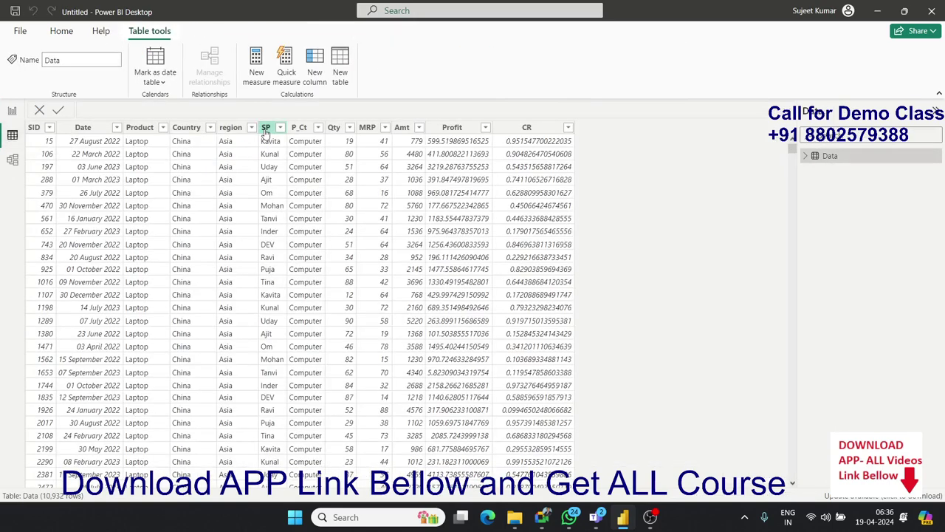
pyautogui.click(61, 31)
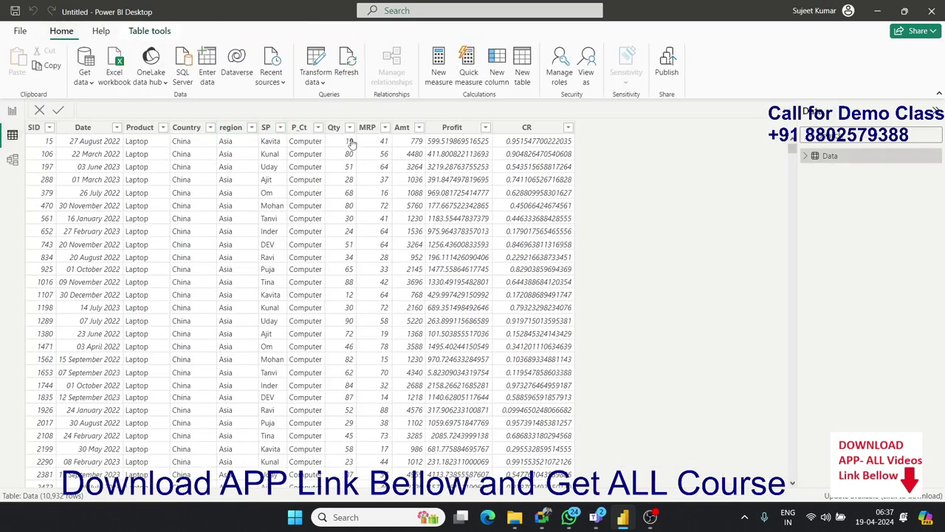
pyautogui.click(454, 207)
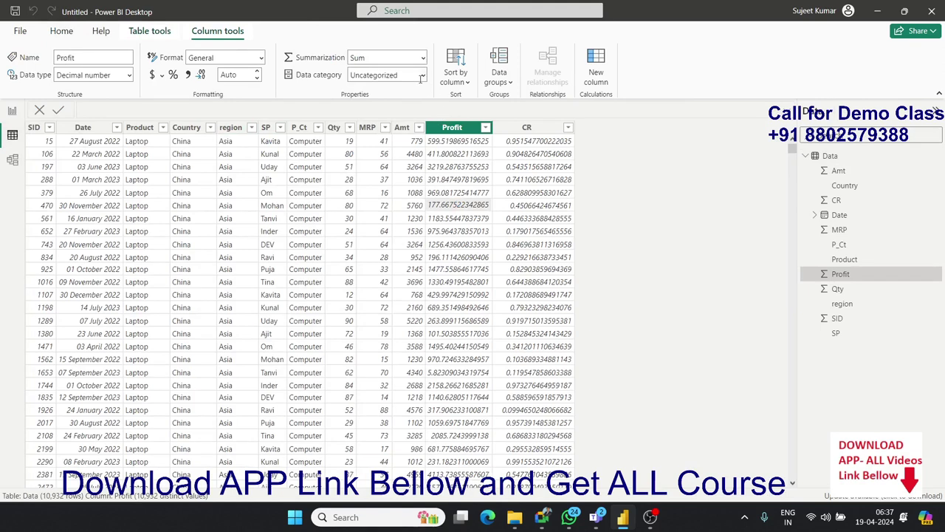
pyautogui.click(421, 77)
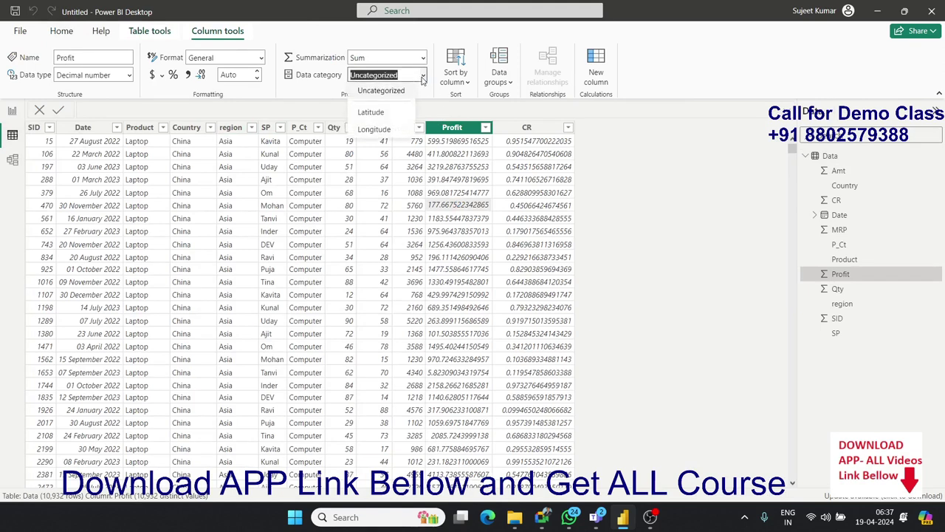
pyautogui.click(354, 211)
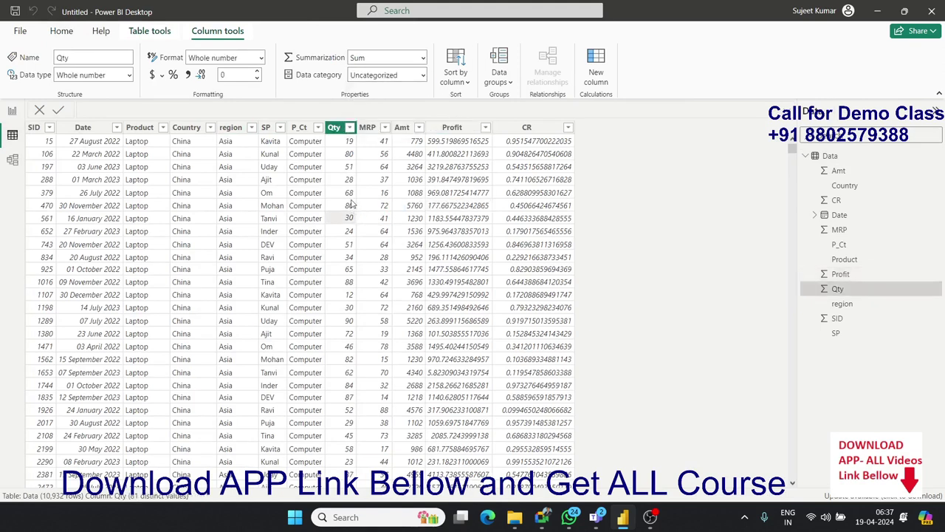
pyautogui.click(424, 78)
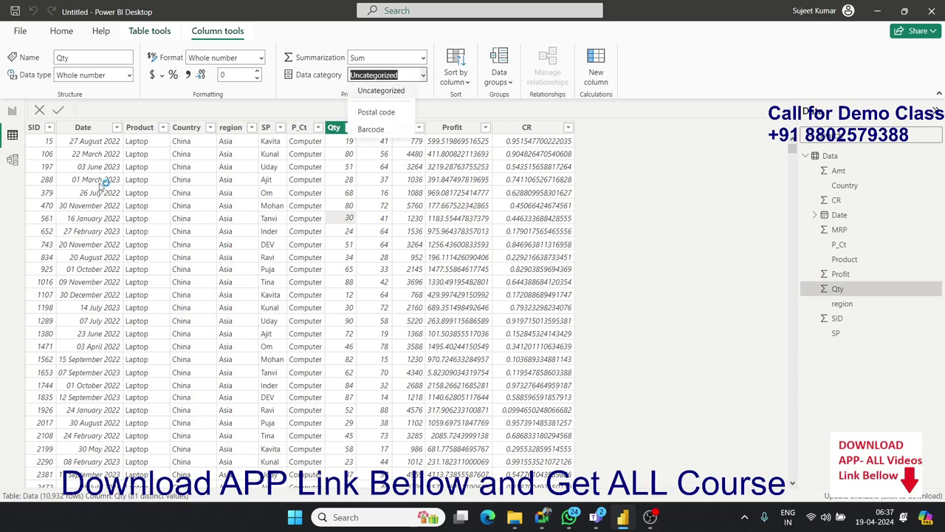
pyautogui.click(141, 185)
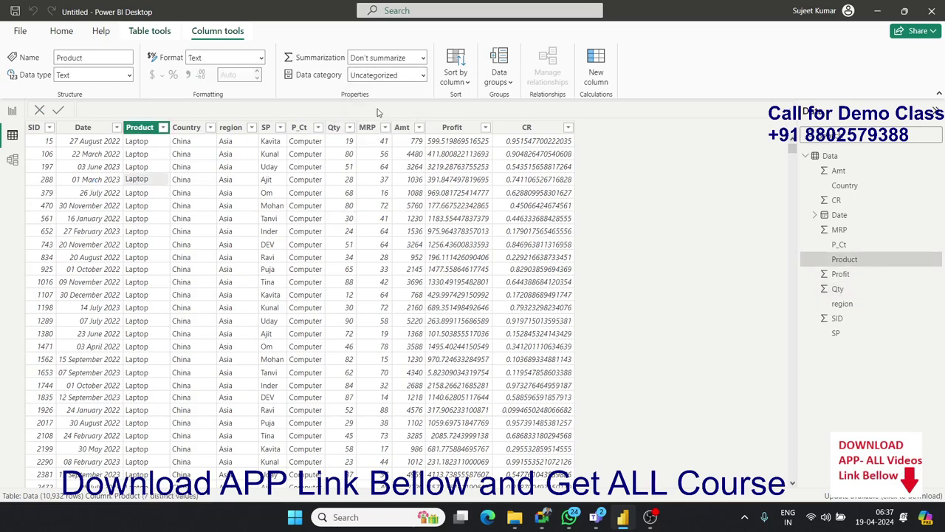
pyautogui.click(422, 78)
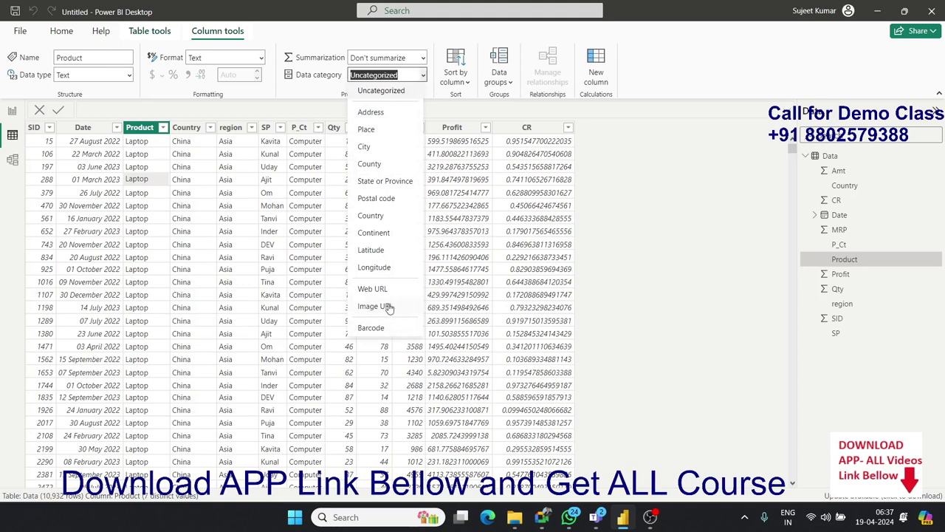
pyautogui.click(628, 258)
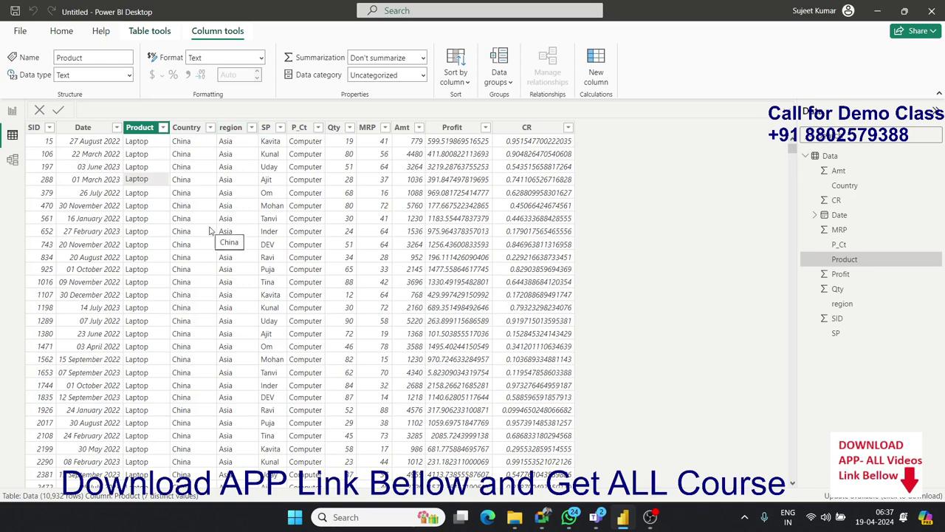
pyautogui.press('super')
# - Launch Excel and open the SAD workbook on its sales data sheet
pyautogui.write('e')
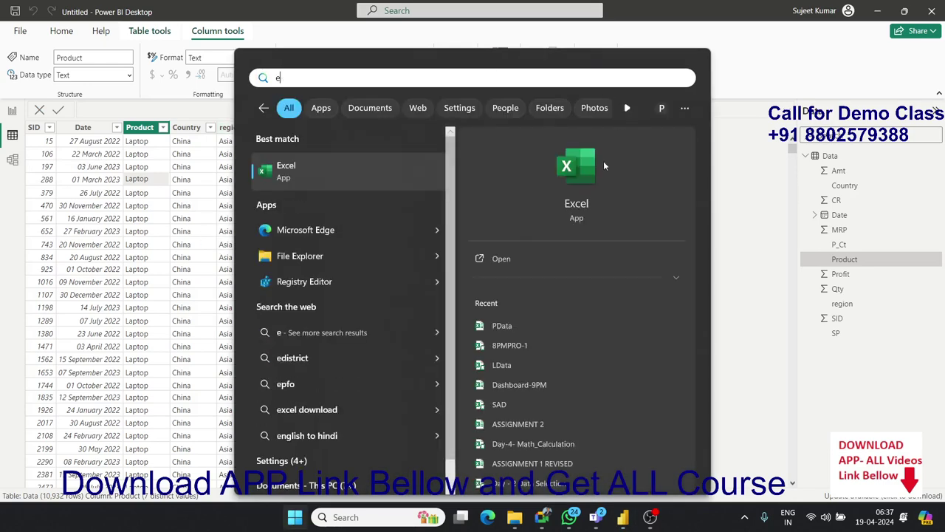
pyautogui.click(585, 192)
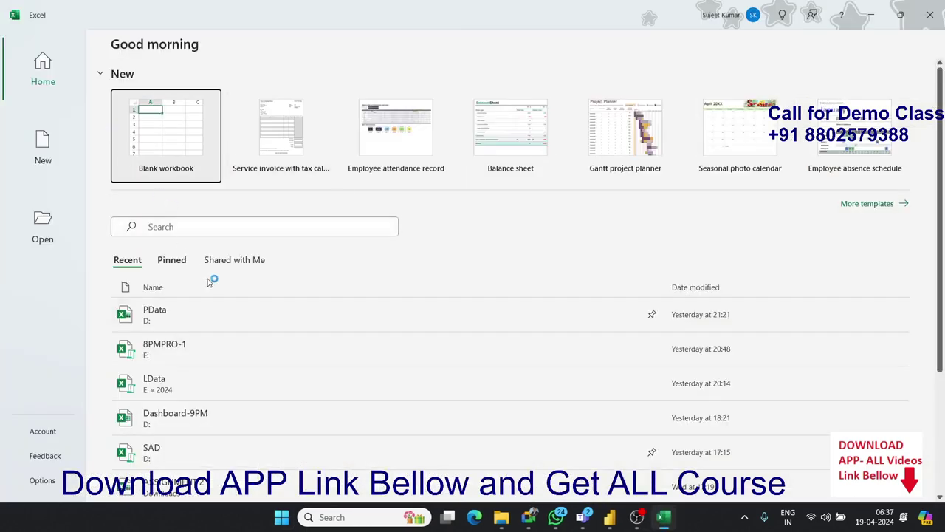
pyautogui.scroll(-1, 219, 411)
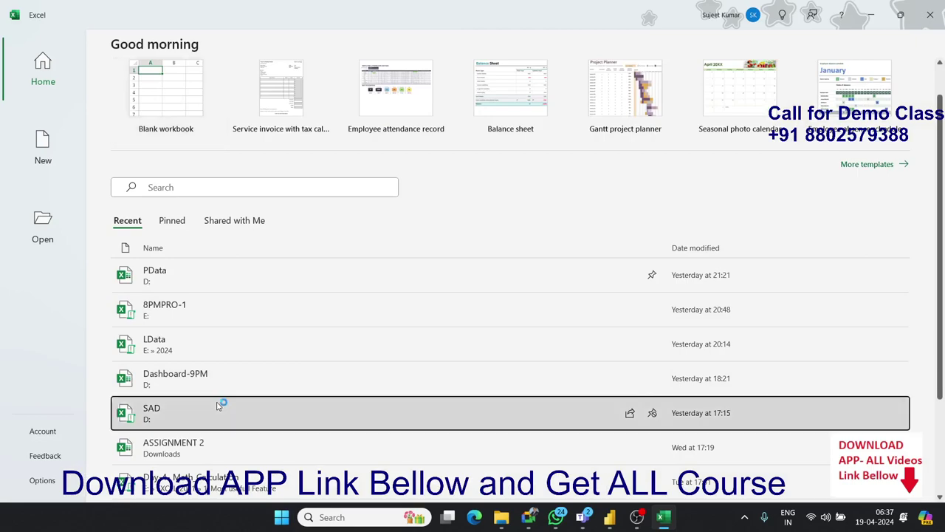
pyautogui.click(221, 402)
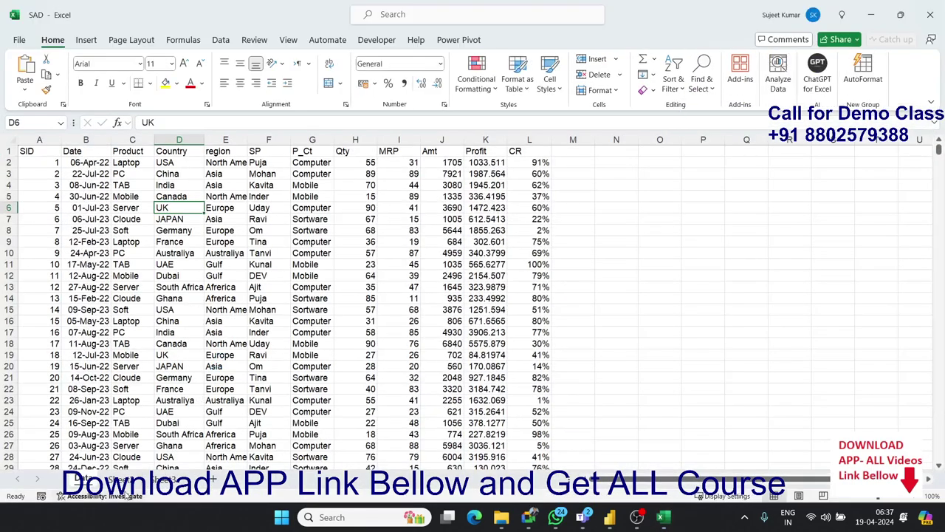
pyautogui.click(126, 480)
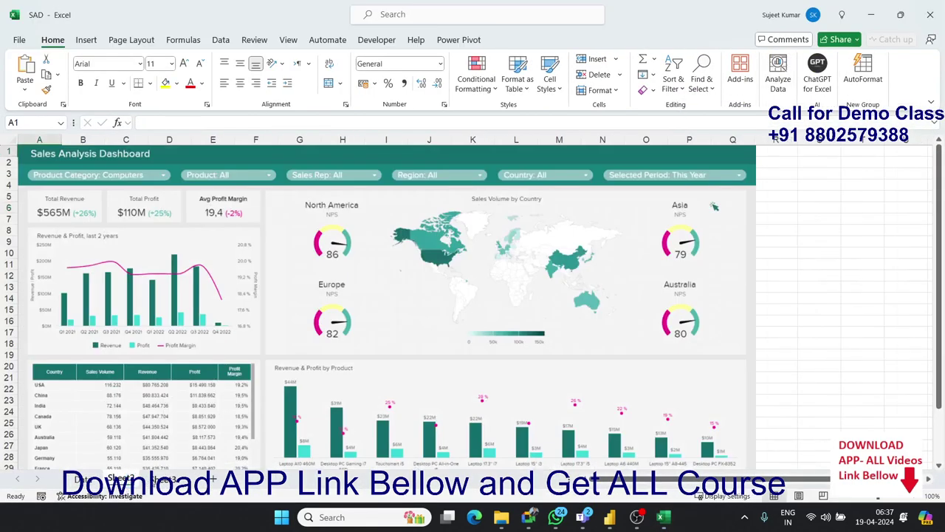
pyautogui.click(146, 479)
pyautogui.click(96, 480)
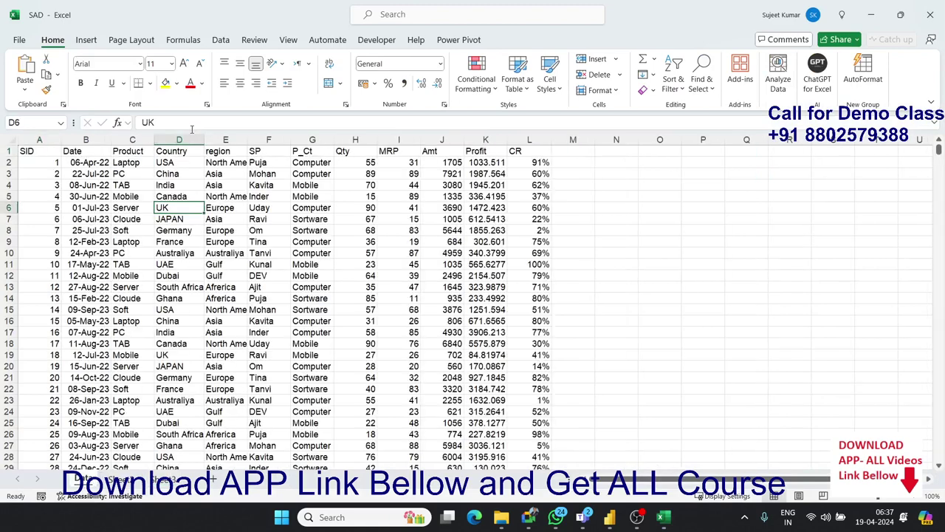
# - Copy the Country column D into column A of the blank third sheet
pyautogui.click(190, 135)
pyautogui.hotkey('ctrl', 'c')
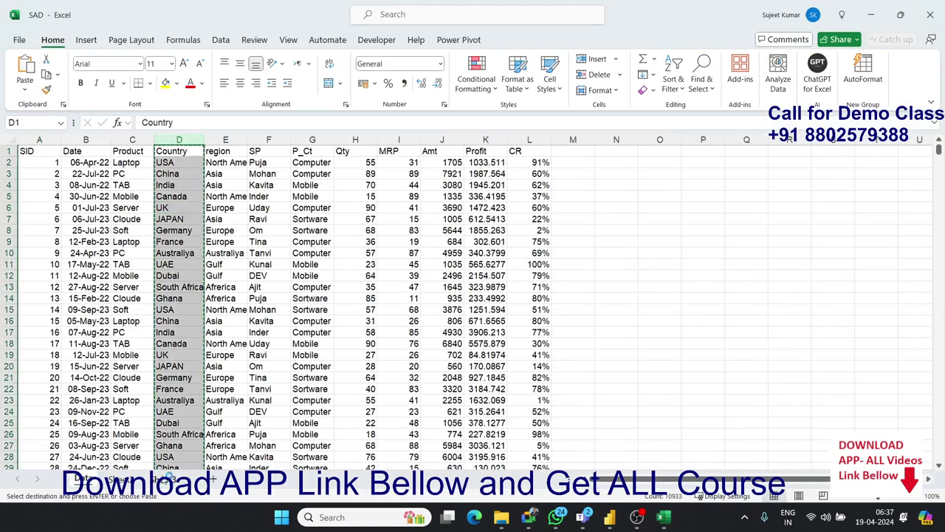
pyautogui.click(167, 479)
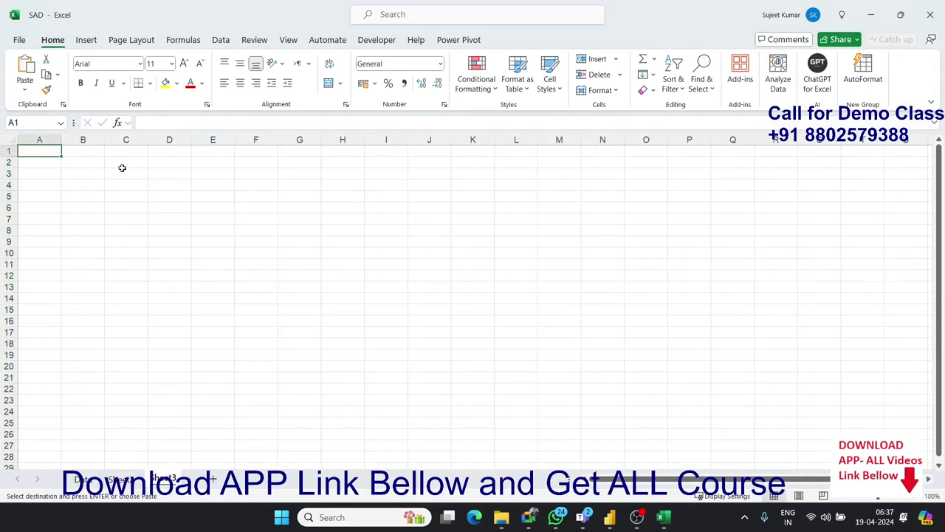
pyautogui.hotkey('ctrl', 'v')
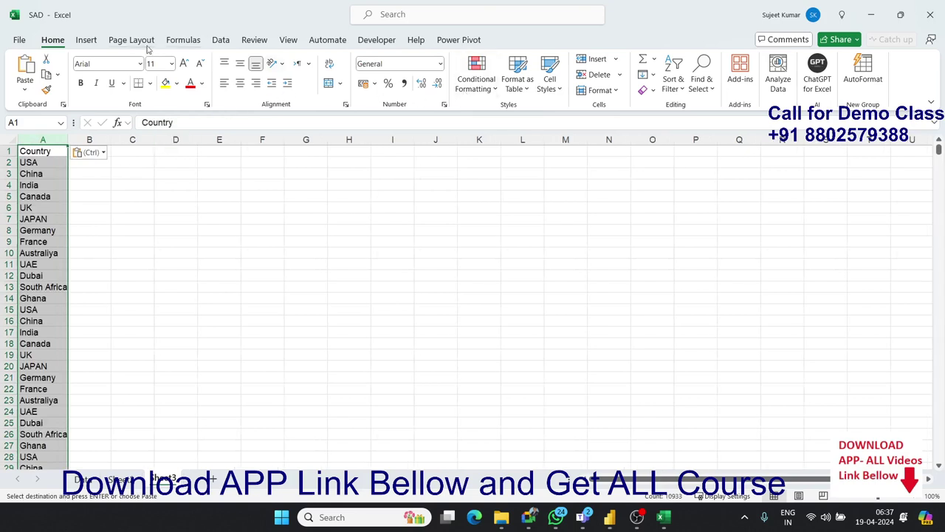
# - Remove duplicate values from column A, leaving 14 unique countries
pyautogui.click(88, 41)
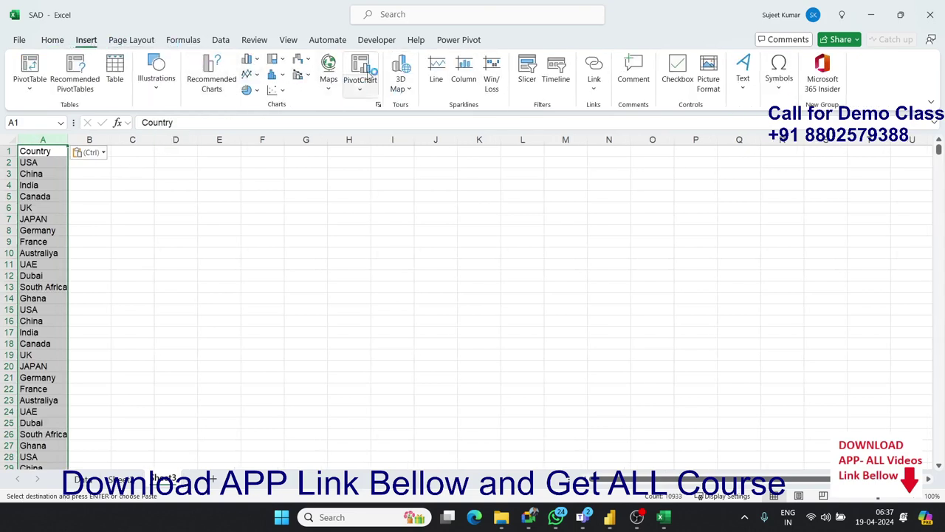
pyautogui.click(223, 41)
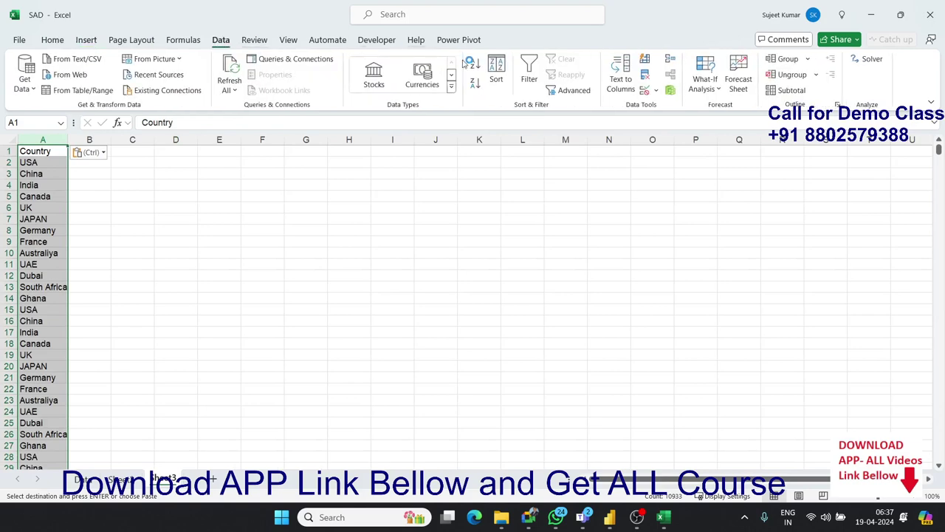
pyautogui.click(645, 77)
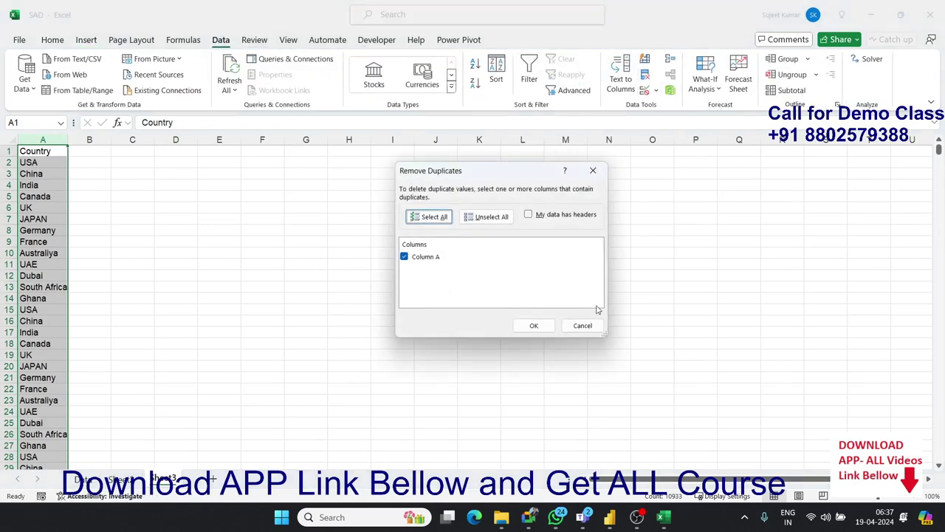
pyautogui.click(534, 326)
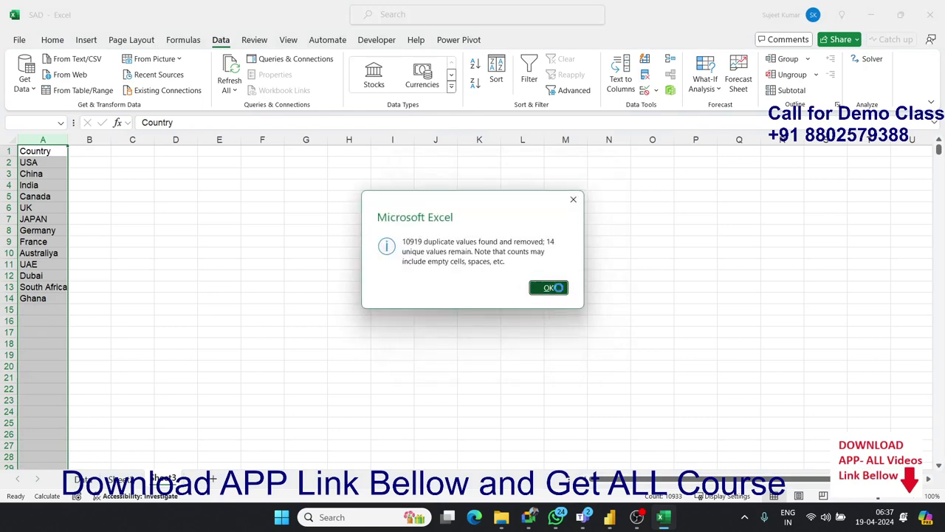
pyautogui.click(555, 287)
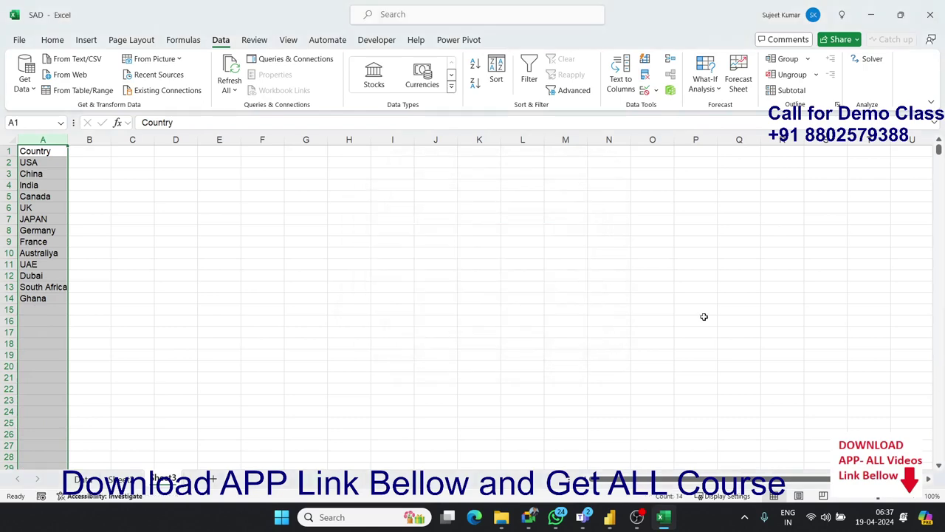
pyautogui.press('super')
# - Launch Google Chrome from Start search under the Person 1 profile
pyautogui.write('ch')
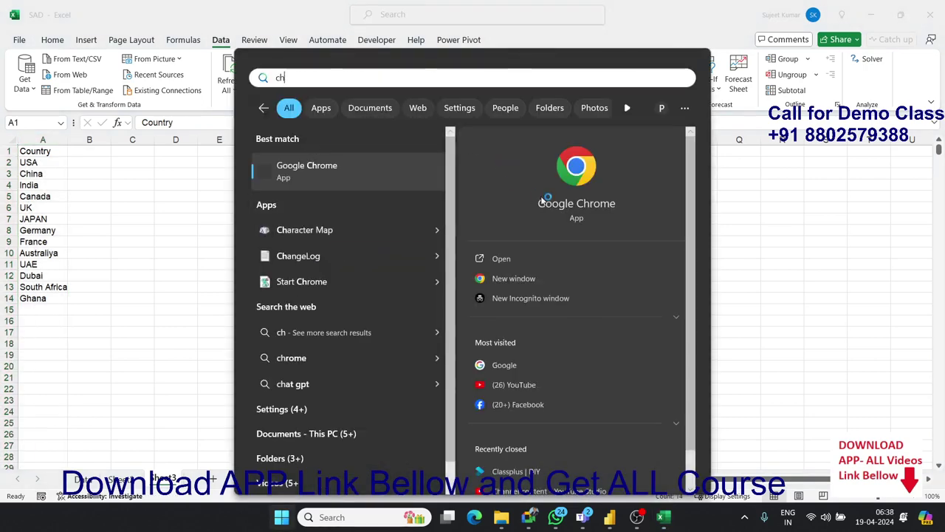
pyautogui.press('Return')
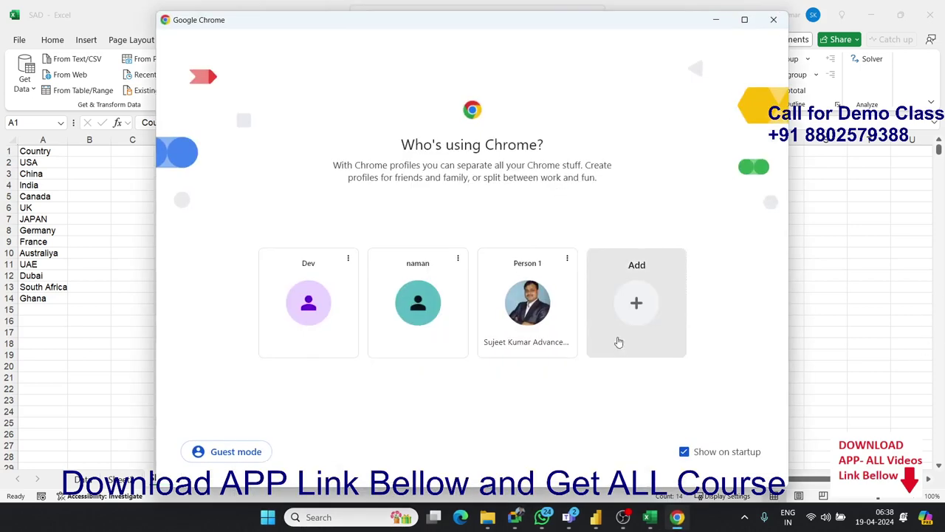
pyautogui.click(548, 332)
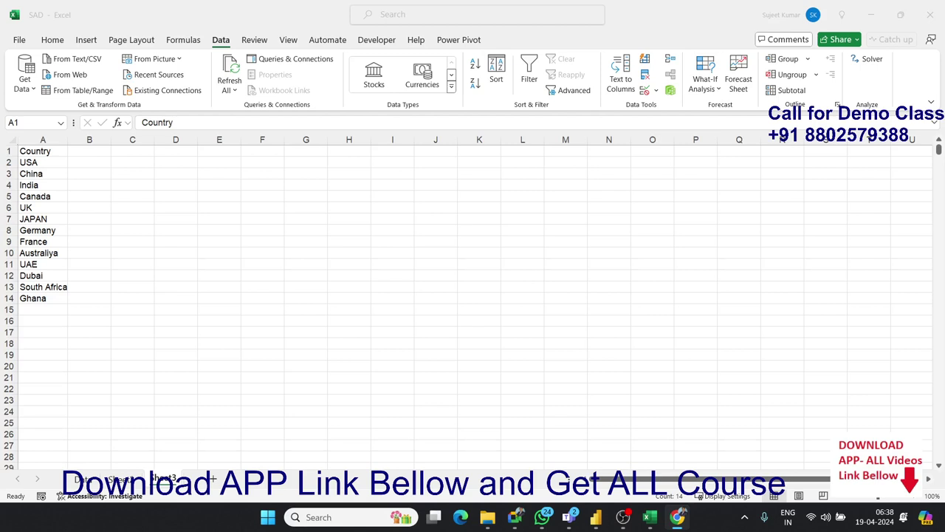
pyautogui.doubleClick(91, 162)
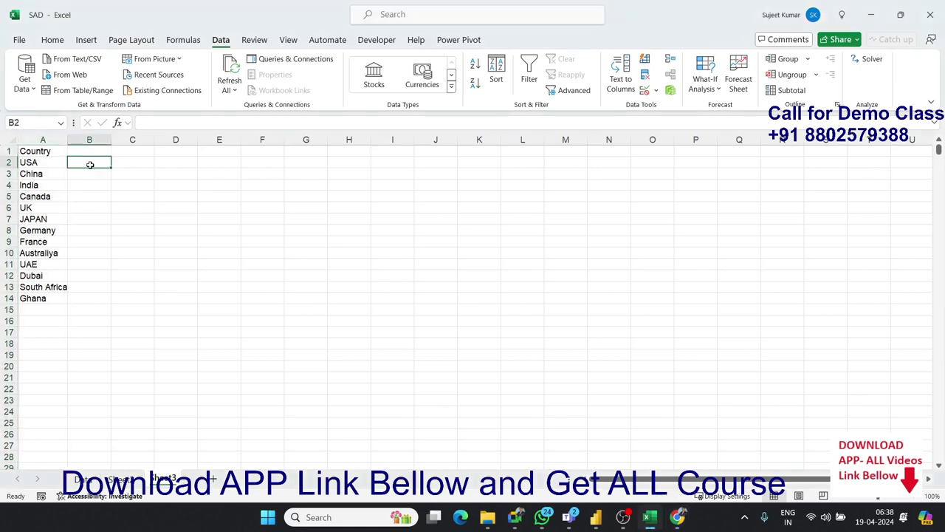
pyautogui.hotkey('ctrl', 'v')
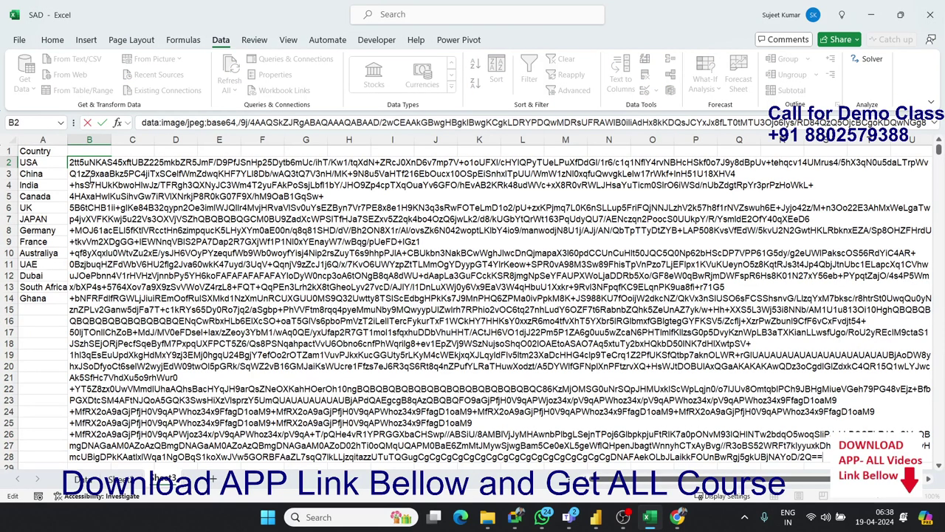
pyautogui.press('Escape')
pyautogui.hotkey('alt', 'Tab')
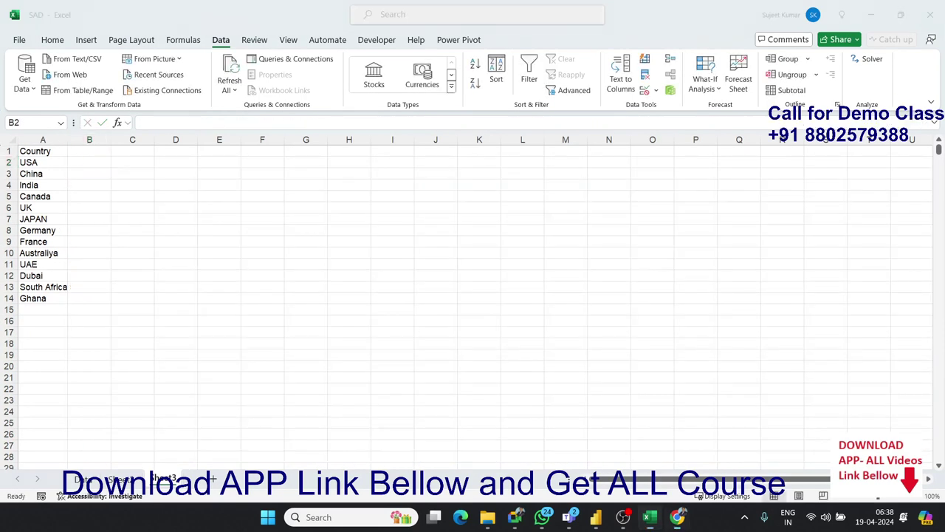
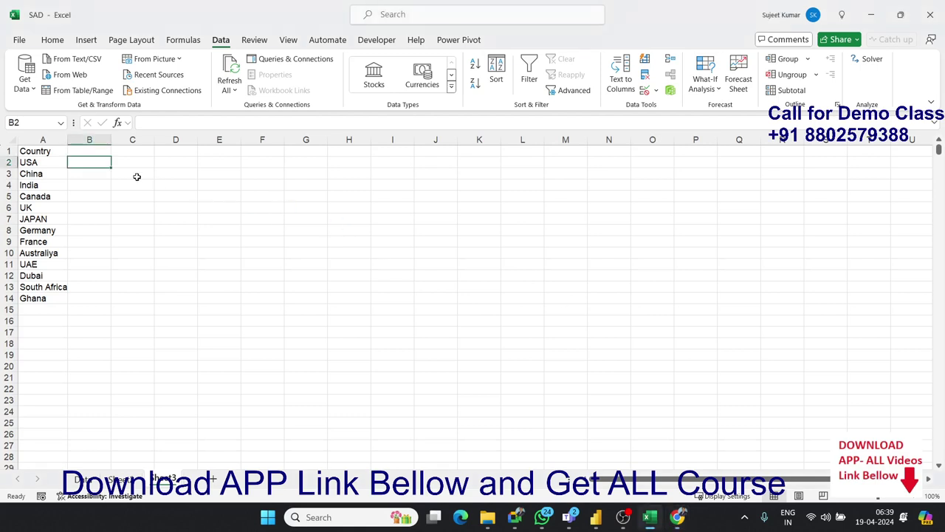
# - Paste the USA flag image URL into B2 beside USA
pyautogui.hotkey('ctrl', 'v')
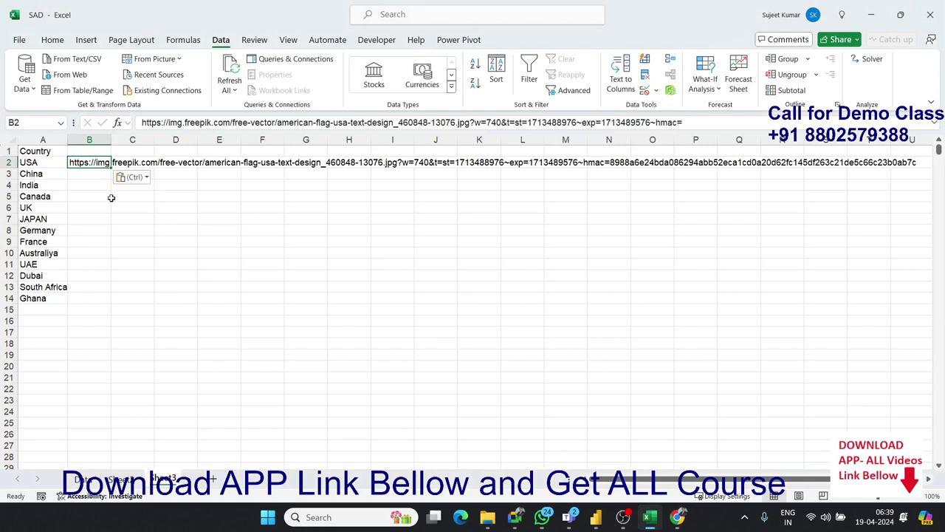
pyautogui.click(98, 176)
pyautogui.click(64, 175)
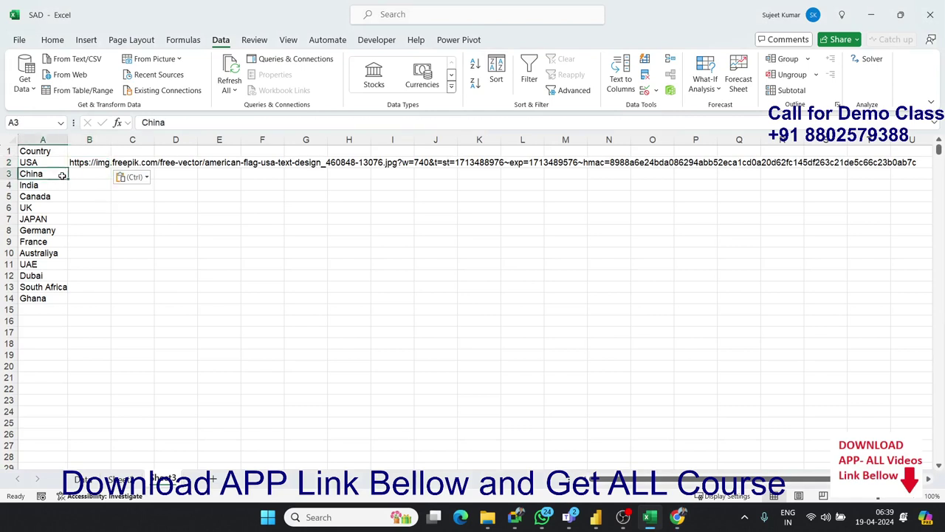
pyautogui.click(133, 176)
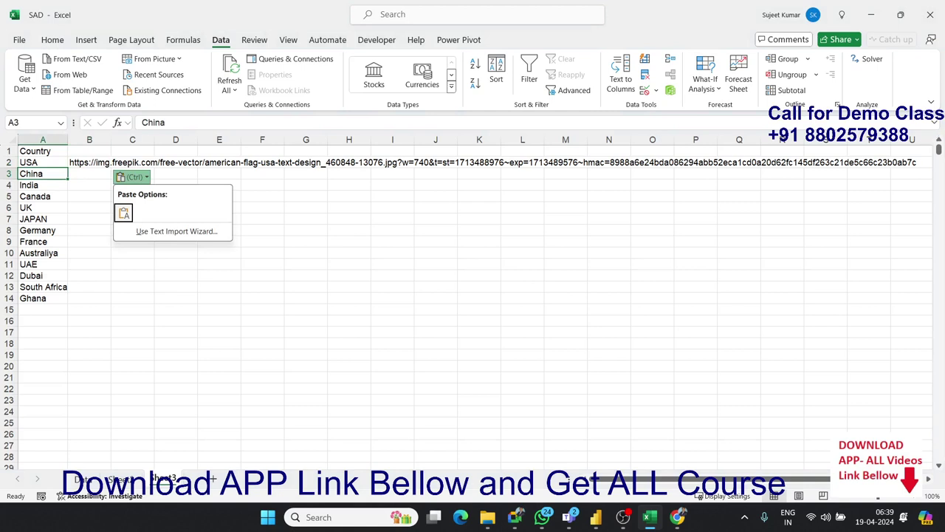
pyautogui.hotkey('alt', 'Tab')
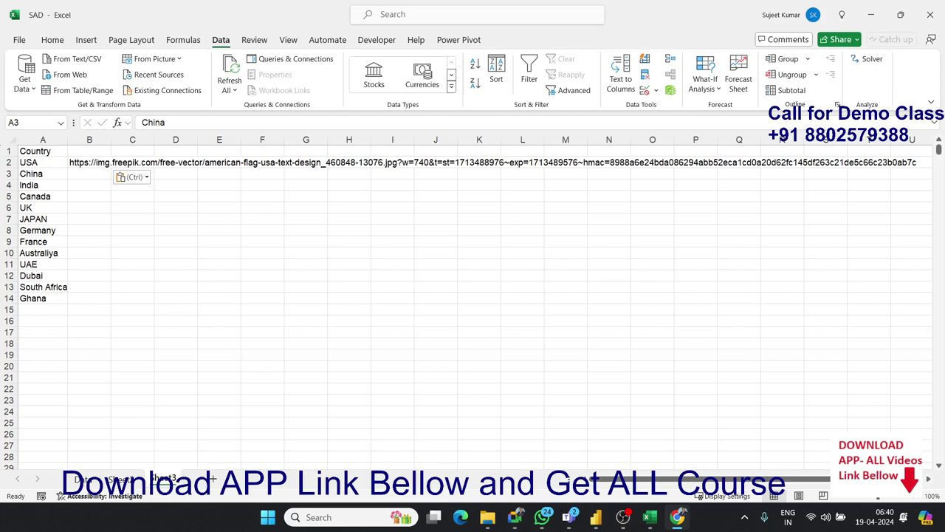
# - Paste the China flag image URL into B3 beside China
pyautogui.click(94, 178)
pyautogui.write('https://www.foodweb.it/wp-content/uploads/2021/03/Cina.jpg')
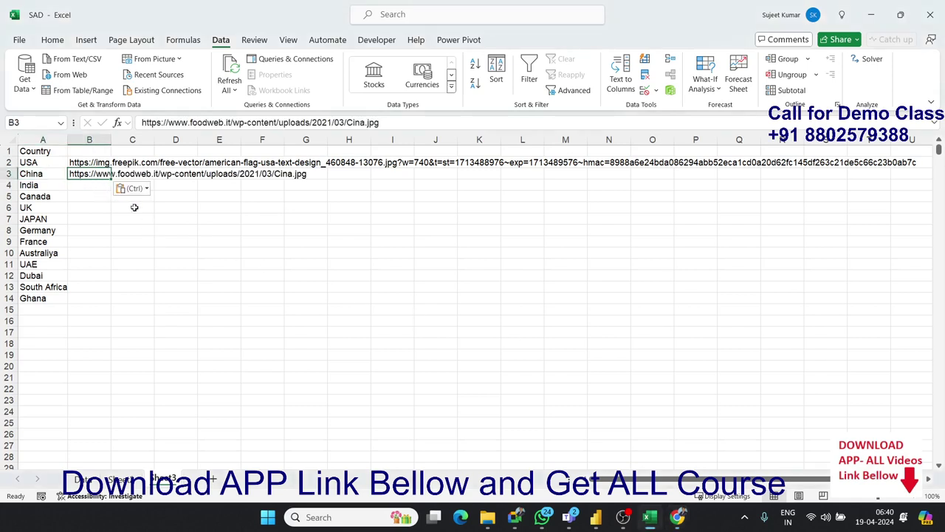
pyautogui.click(486, 256)
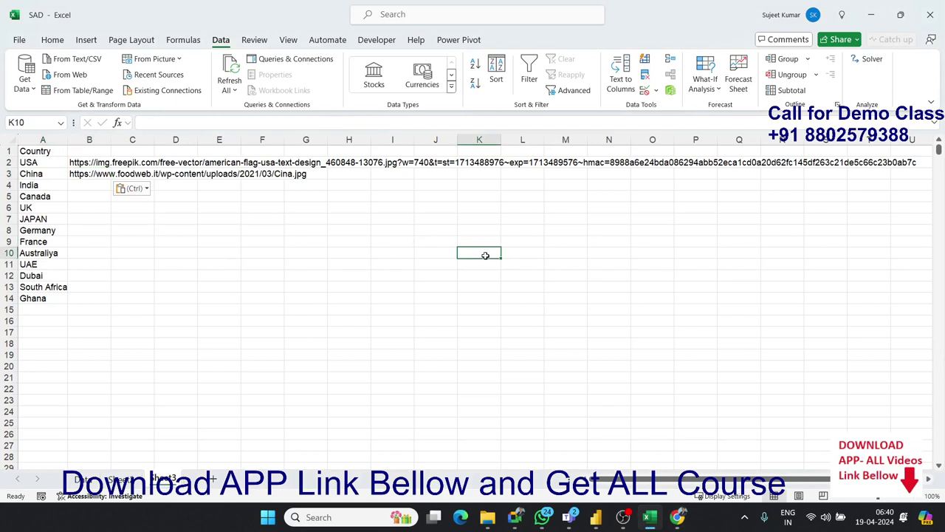
pyautogui.click(92, 175)
pyautogui.click(199, 229)
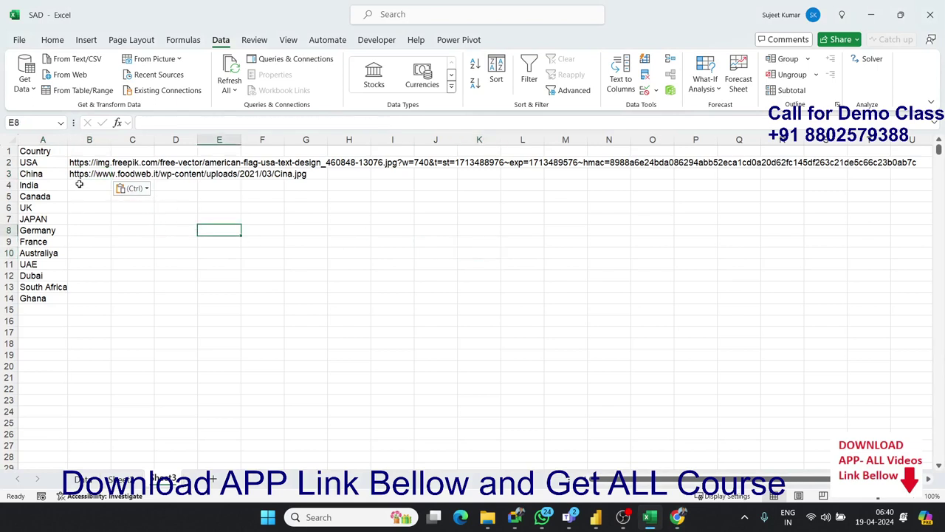
pyautogui.click(80, 185)
pyautogui.hotkey('alt', 'Tab')
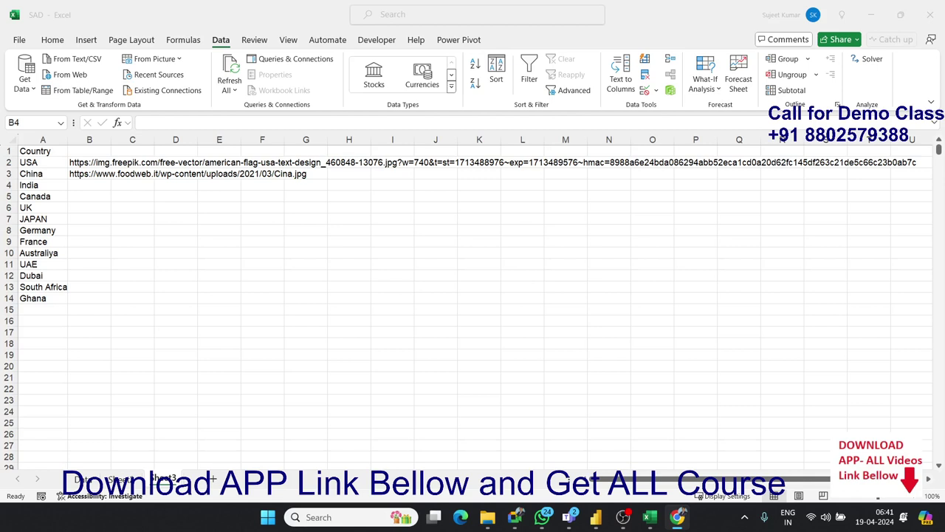
# - Paste the India flag image URL into B4 beside India
pyautogui.hotkey('alt', 'Tab')
pyautogui.write('https://cdn.vectorstock.com/i/2000v/04/36/indian-flag-colour-map-india-vector-38640436.avif')
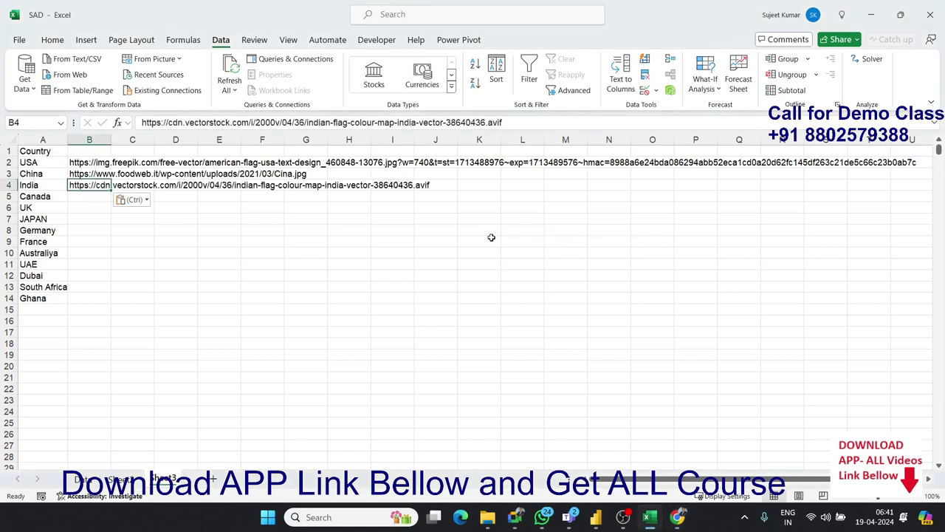
pyautogui.click(80, 196)
pyautogui.hotkey('alt', 'Tab')
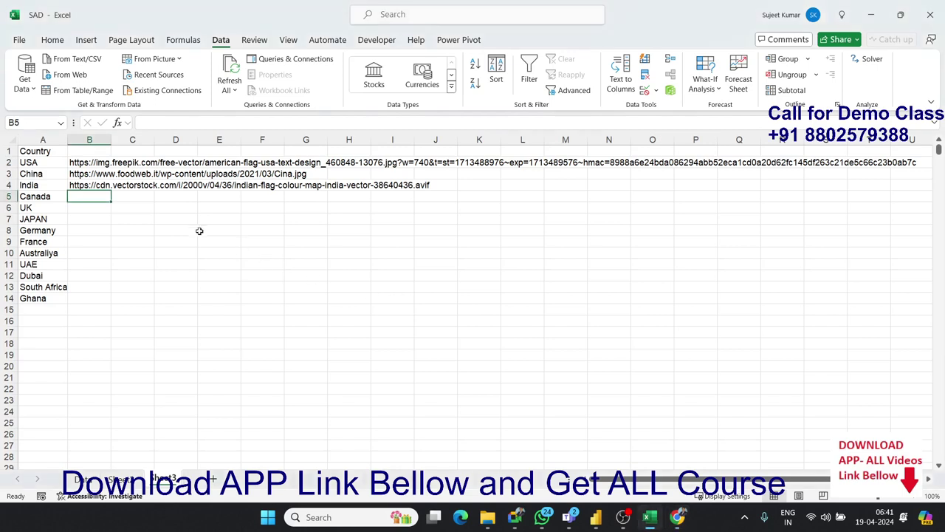
# - Paste the Canada and UK flag image URLs into B5 and B6
pyautogui.write('https://cdn.vectorstock.com/i/1000v/57/29/maple-leaf-canada-vector-29315729.avif')
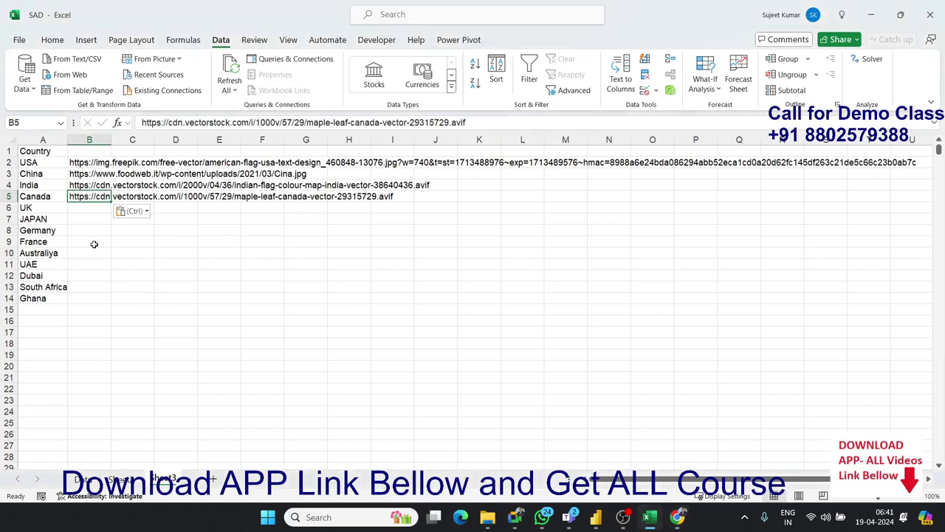
pyautogui.click(82, 210)
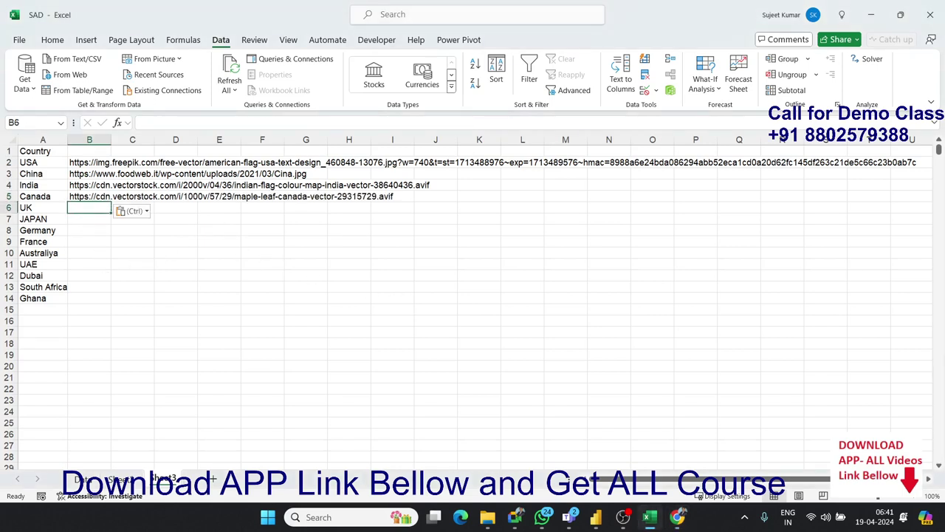
pyautogui.hotkey('alt', 'Tab')
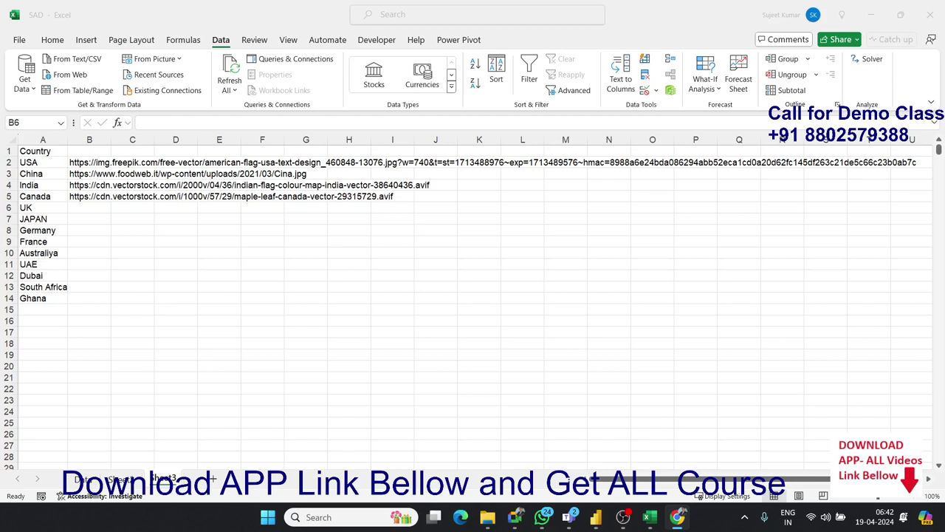
pyautogui.write('https://cdn.vectorstock.com/i/1000v/66/37/uk-flag-vector-1886637.avif')
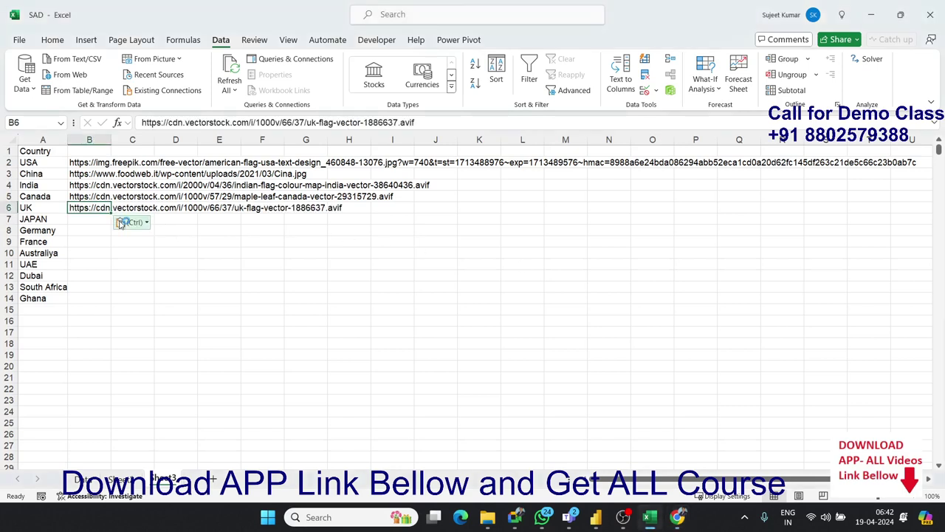
pyautogui.hotkey('alt', 'Tab')
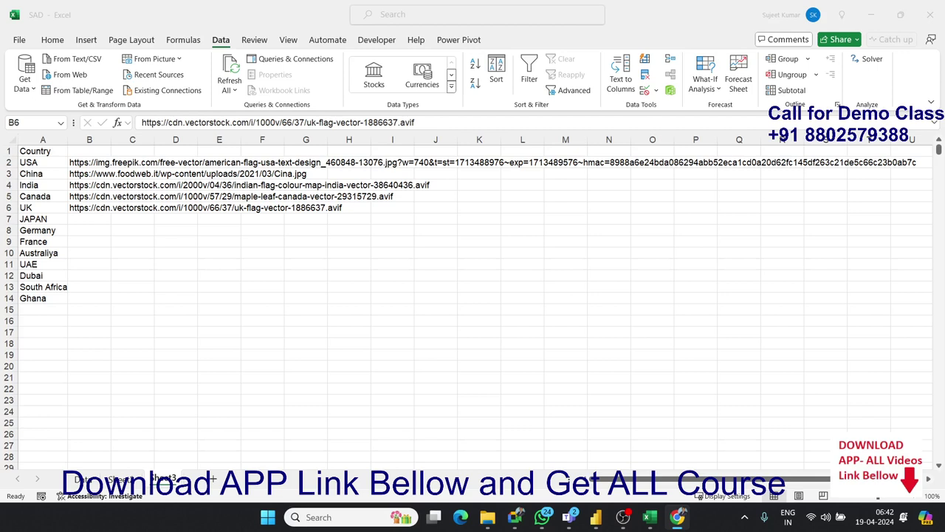
# - Paste the Japan flag image URL into B7 and review the pasted links
pyautogui.click(100, 225)
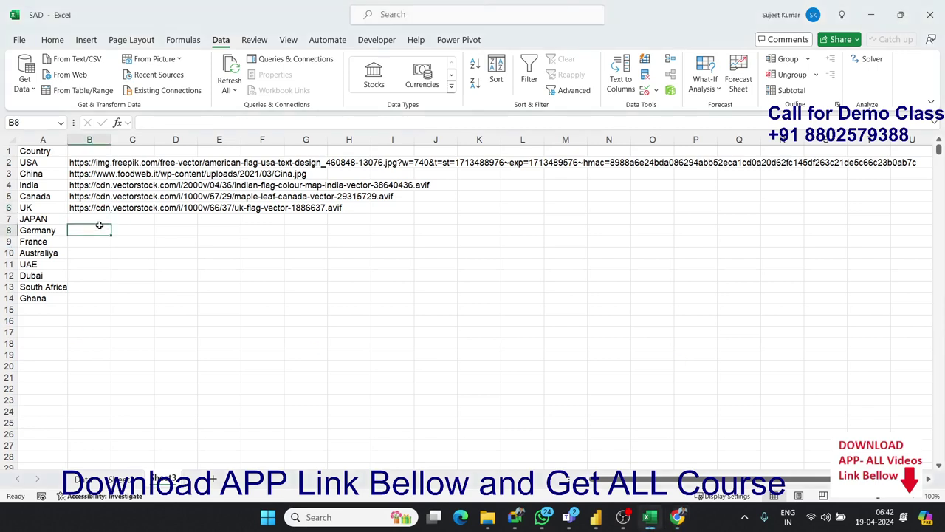
pyautogui.click(99, 220)
pyautogui.write('https://cdn.vectorstock.com/i/1000v/23/50/flag-of-japan-vector-82350.avif')
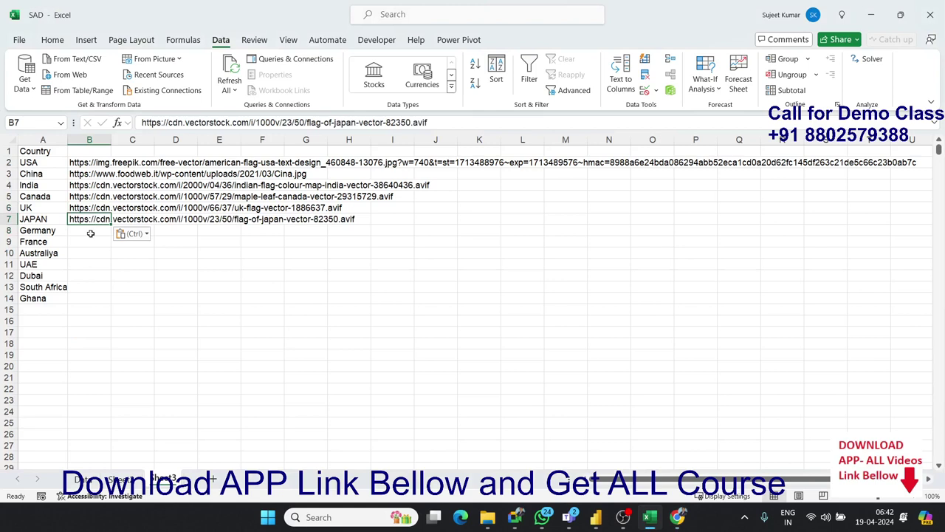
pyautogui.click(91, 231)
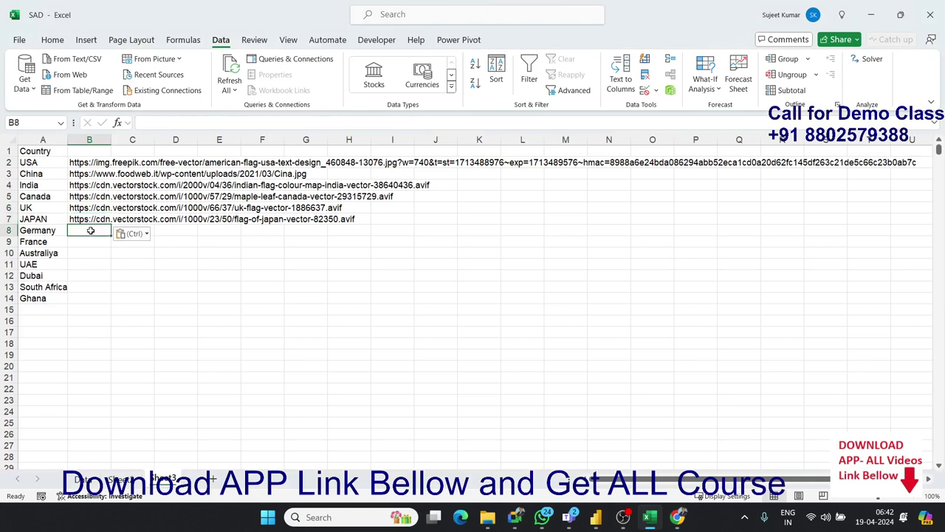
pyautogui.click(91, 185)
pyautogui.click(90, 175)
pyautogui.click(87, 219)
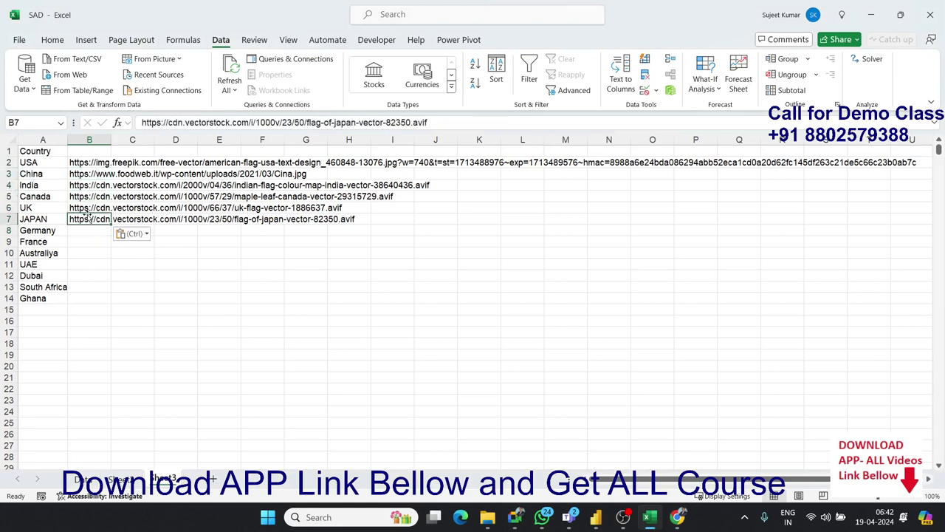
# - Reuse the six flag links for Germany through South Africa, and the UK link for Ghana
pyautogui.moveTo(88, 219); pyautogui.dragTo(83, 164)
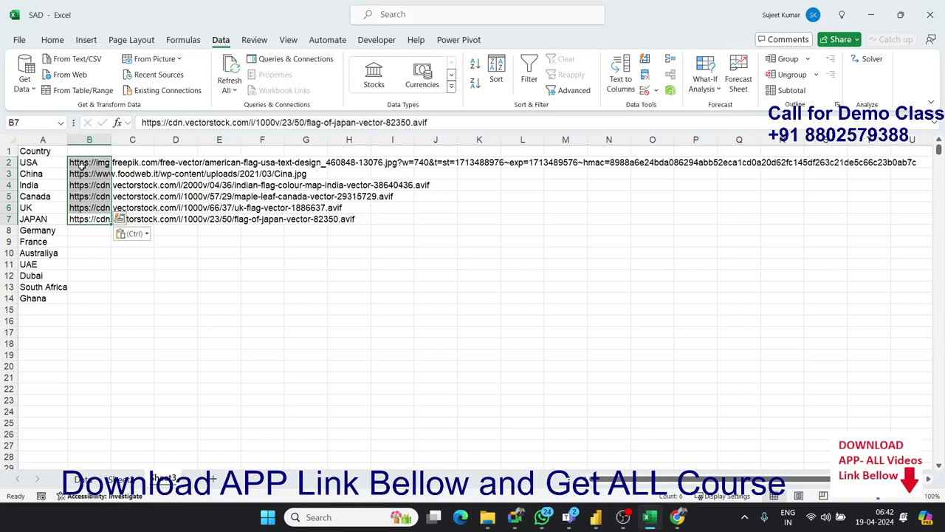
pyautogui.hotkey('ctrl', 'c')
pyautogui.click(85, 231)
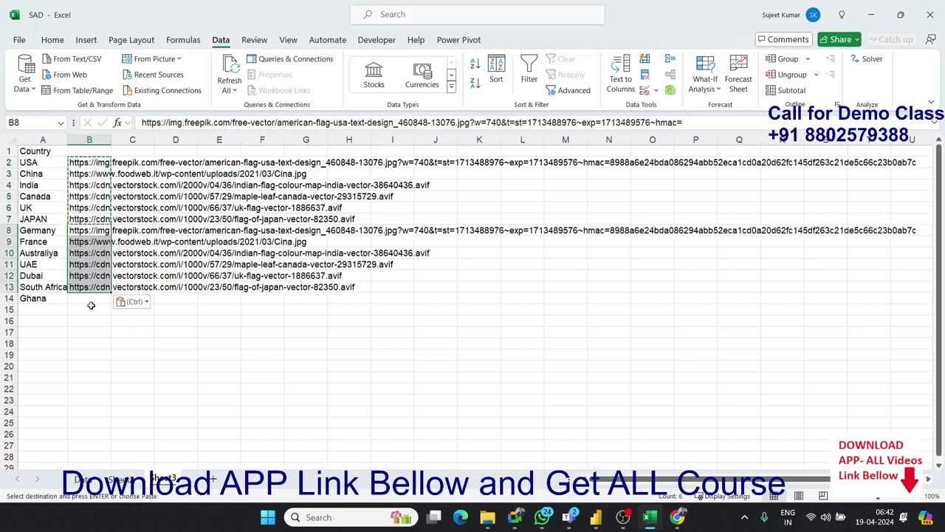
pyautogui.click(87, 300)
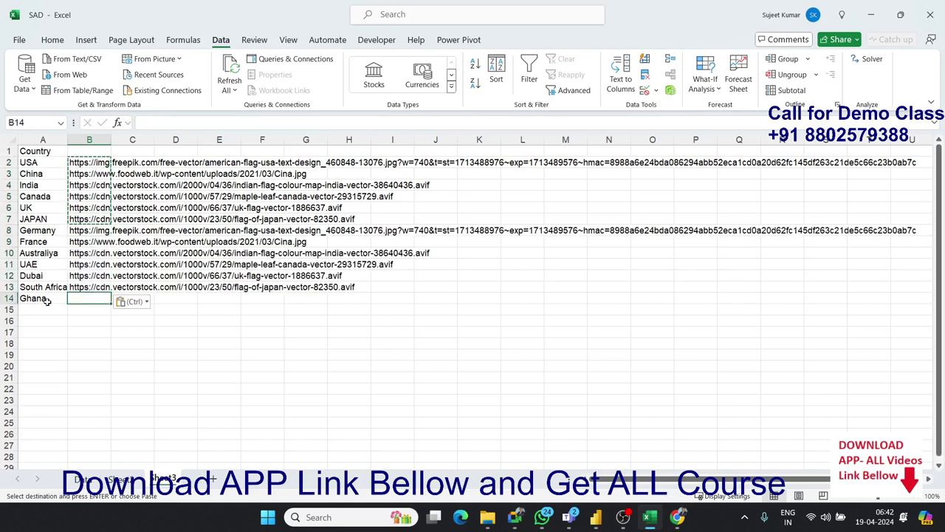
pyautogui.click(9, 299)
pyautogui.click(89, 275)
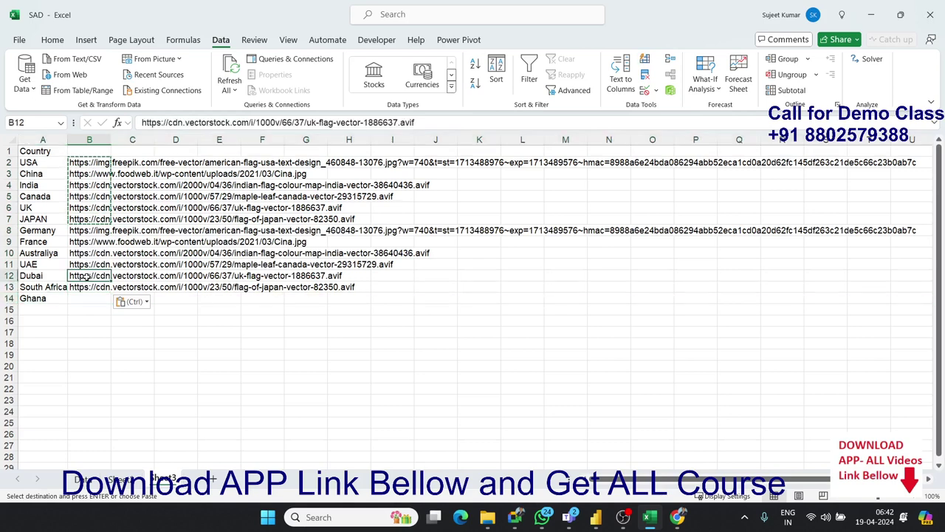
pyautogui.hotkey('ctrl', 'c')
pyautogui.click(90, 298)
pyautogui.hotkey('ctrl', 'v')
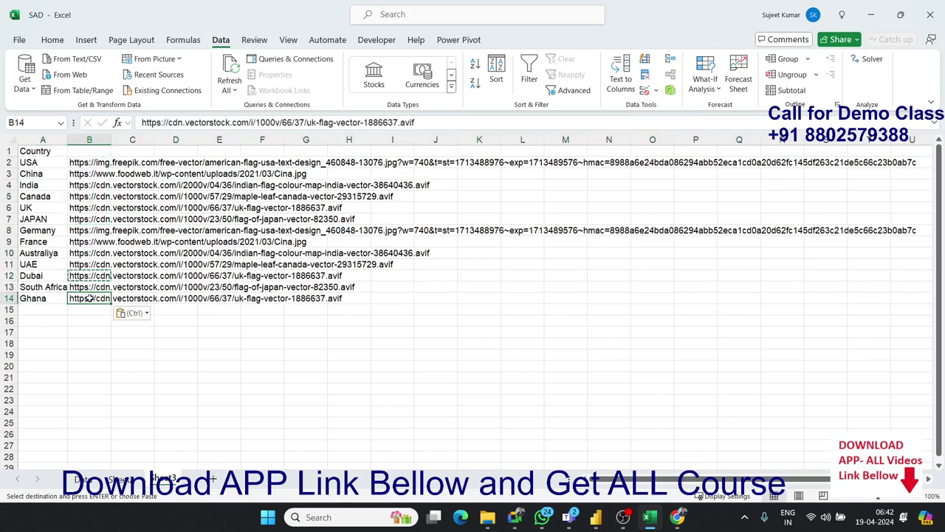
pyautogui.click(89, 264)
pyautogui.press('ctrl')
pyautogui.press('ctrl')
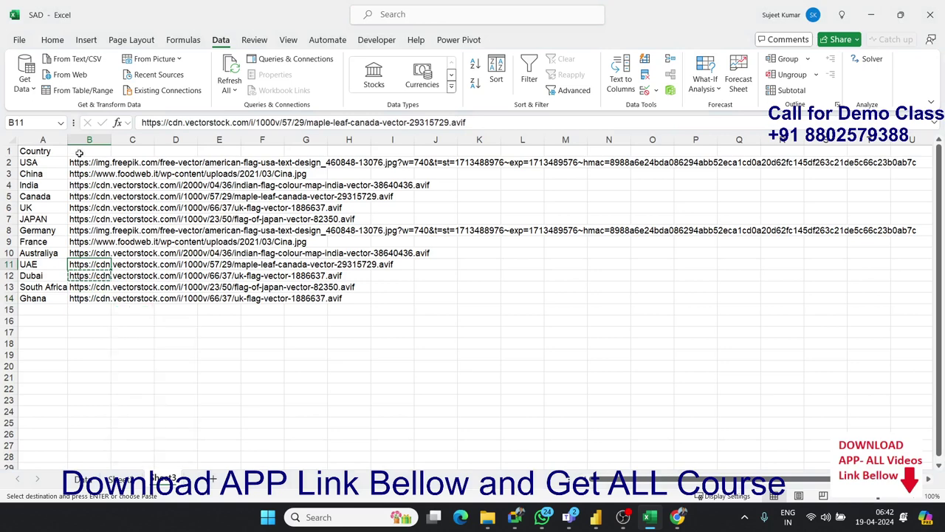
# - Title column B 'ING' and close the Excel workbook
pyautogui.click(89, 151)
pyautogui.write('ING')
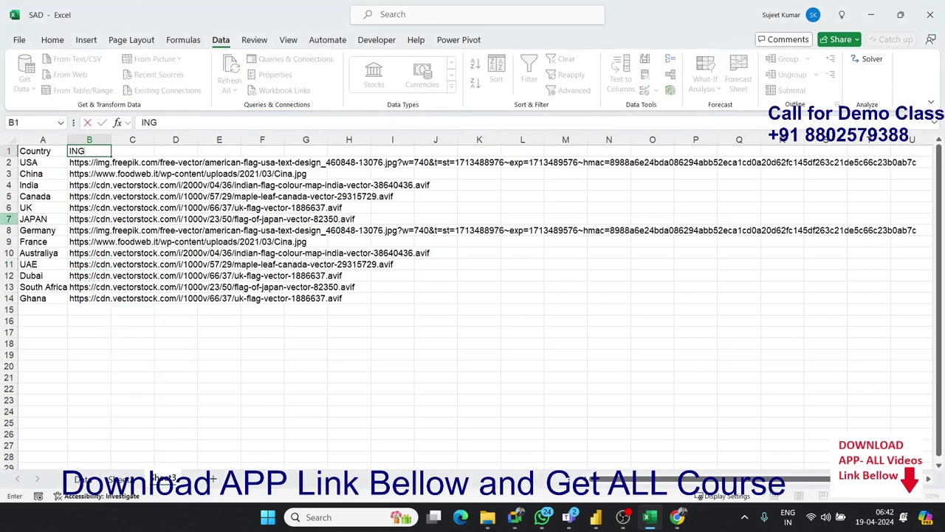
pyautogui.press('Return')
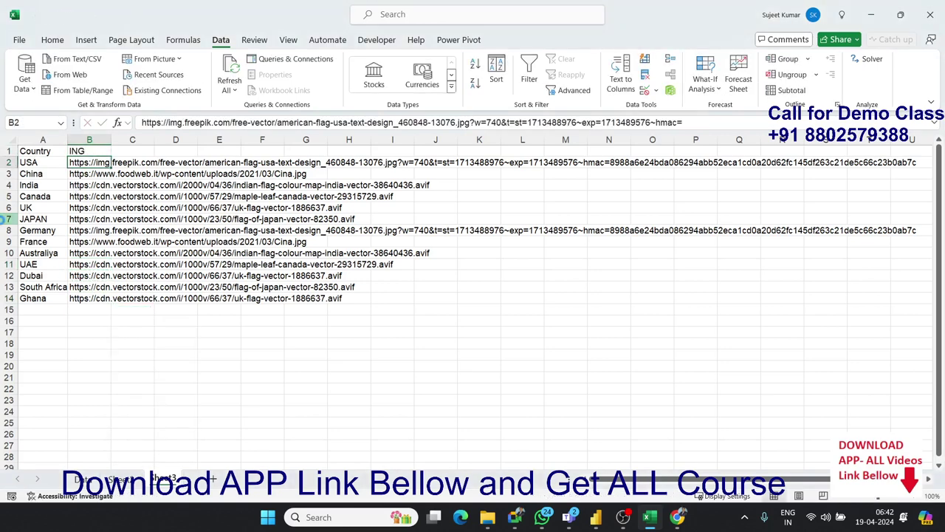
pyautogui.click(931, 15)
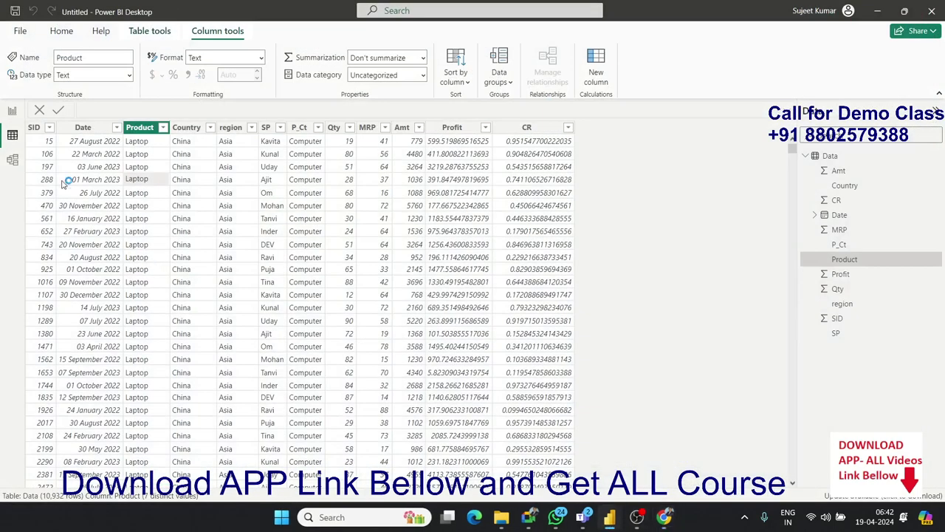
# - Import Sheet3 from the SAD workbook, promoting its first row to Country and ING headers
pyautogui.click(62, 31)
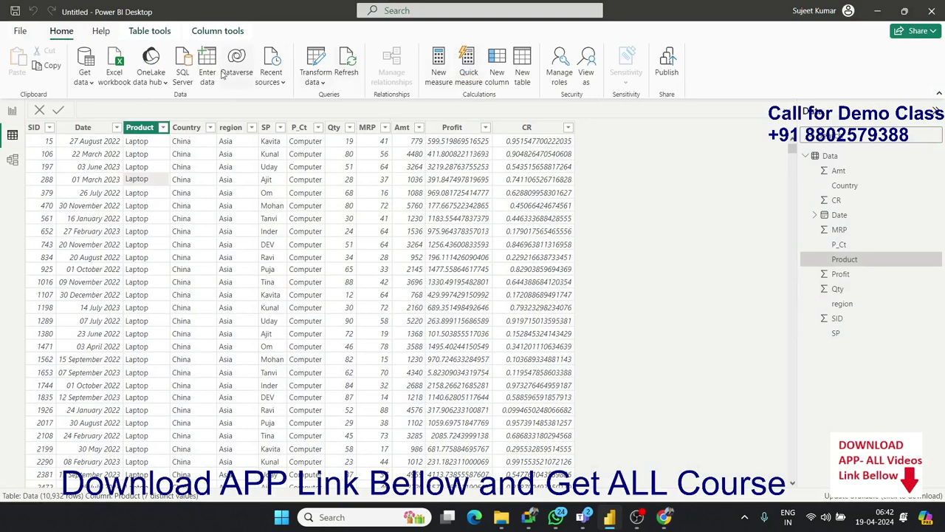
pyautogui.click(115, 63)
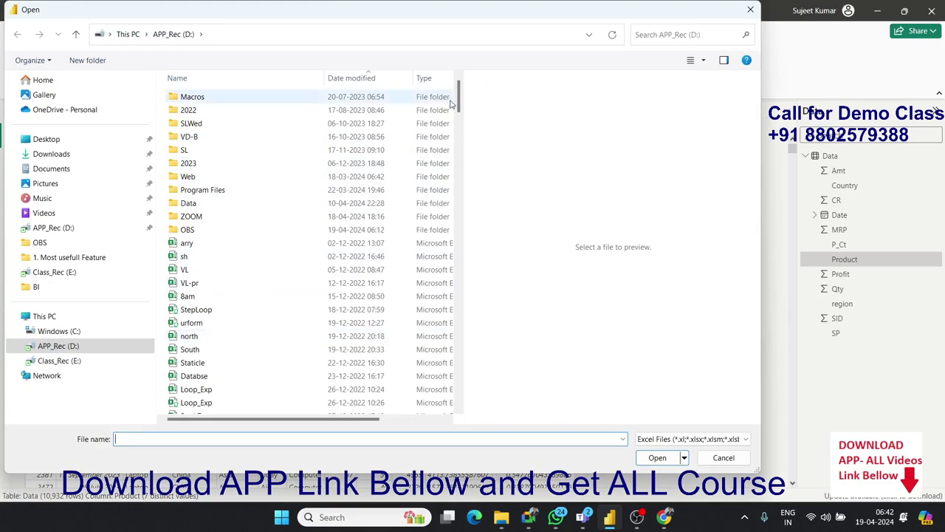
pyautogui.scroll(-3, 459, 118)
pyautogui.moveTo(460, 118); pyautogui.dragTo(468, 406)
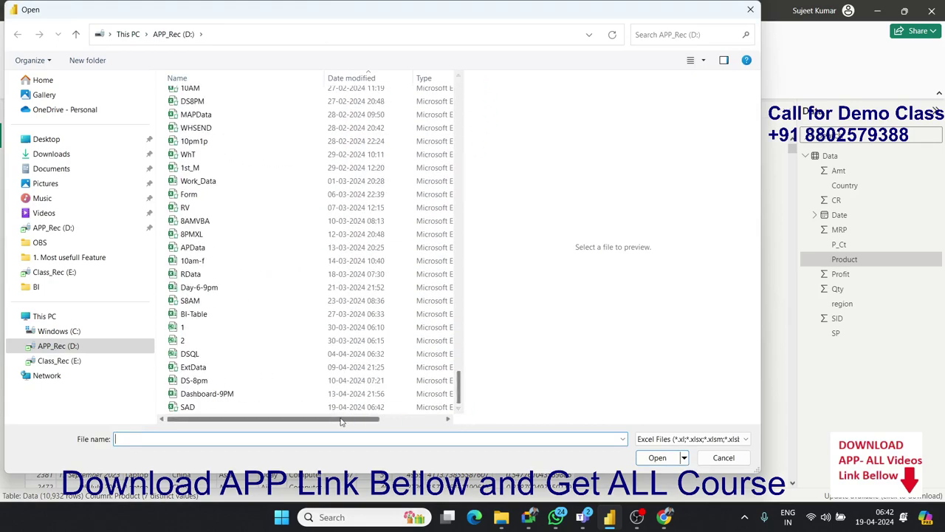
pyautogui.click(328, 407)
pyautogui.click(658, 457)
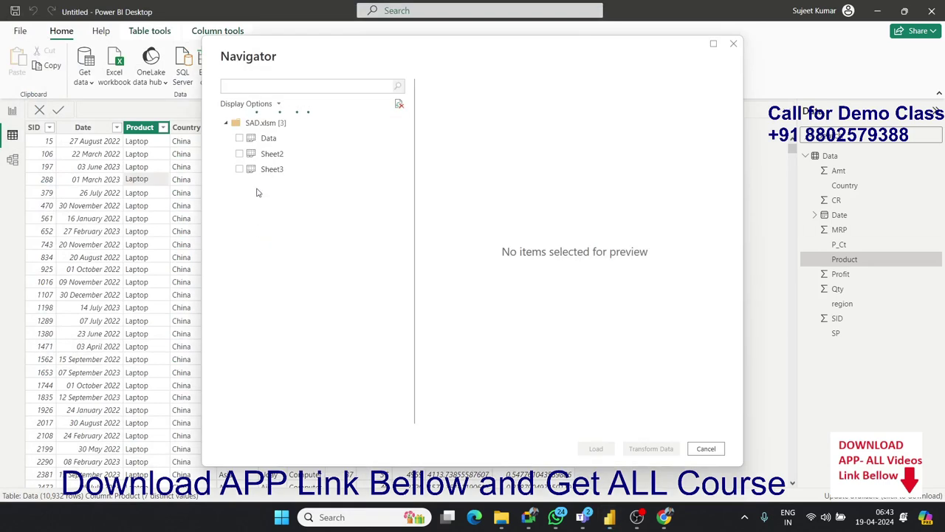
pyautogui.click(238, 169)
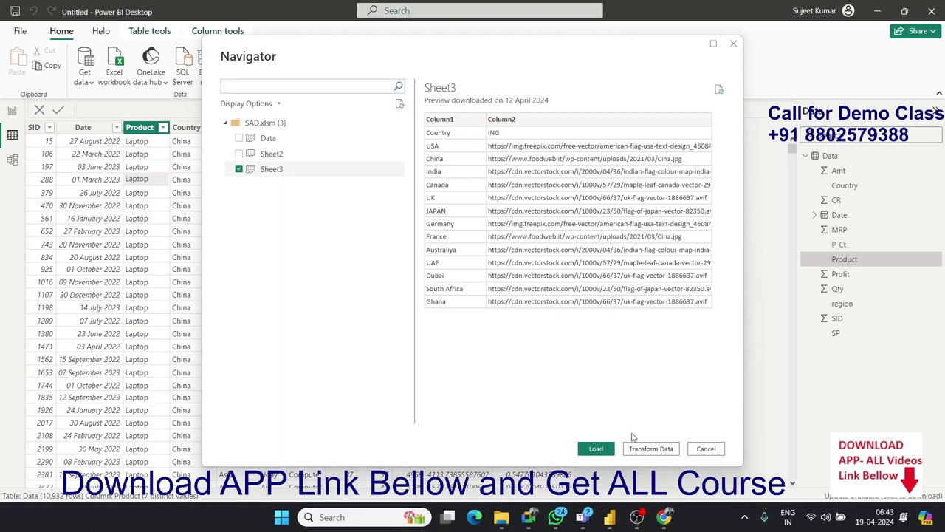
pyautogui.click(660, 449)
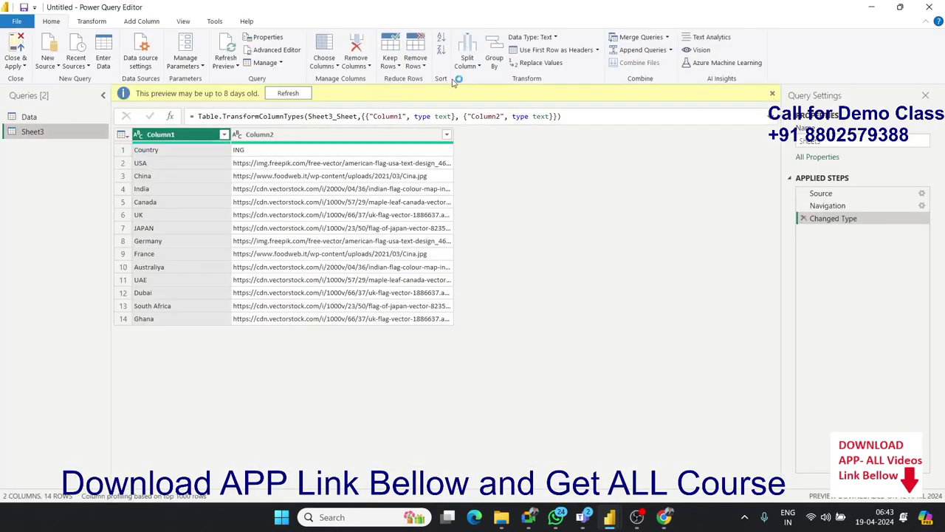
pyautogui.click(540, 52)
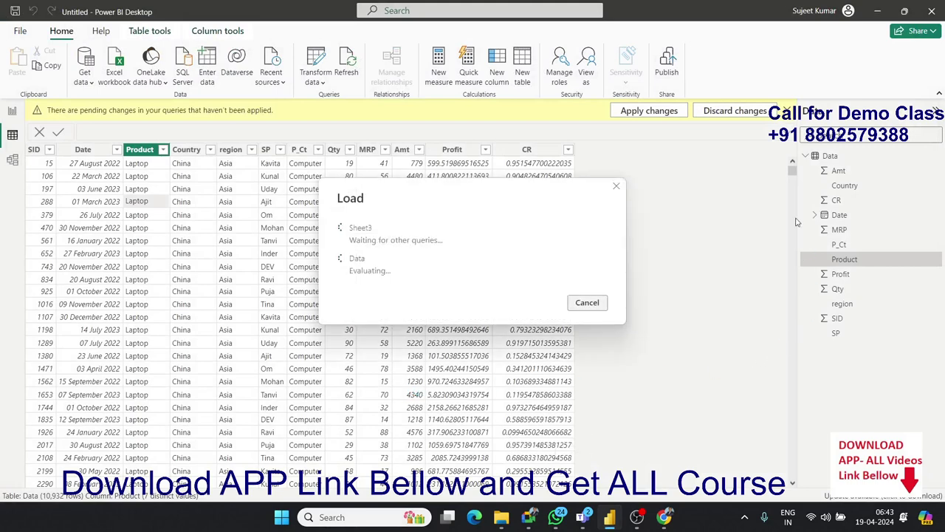
# - Check the Country relationship between the Data and Sheet3 tables in Model view
pyautogui.click(12, 160)
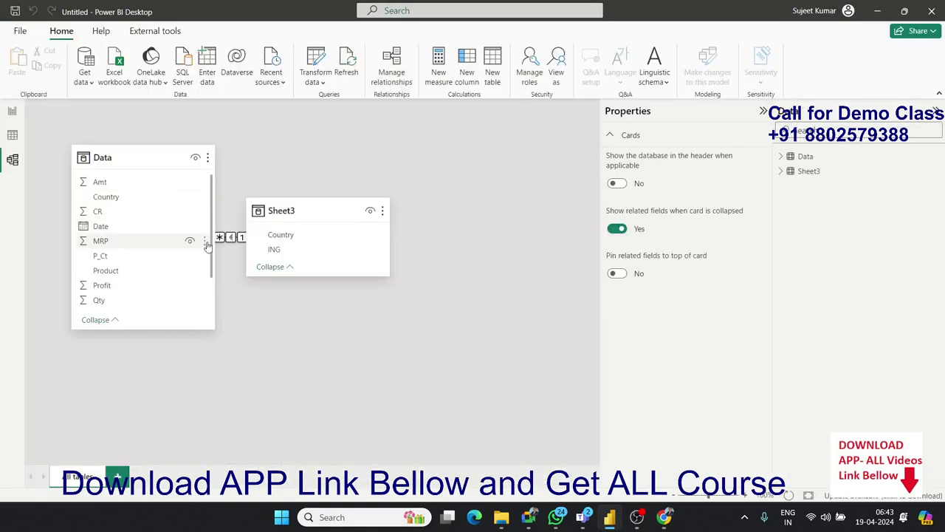
pyautogui.moveTo(281, 212); pyautogui.dragTo(481, 197)
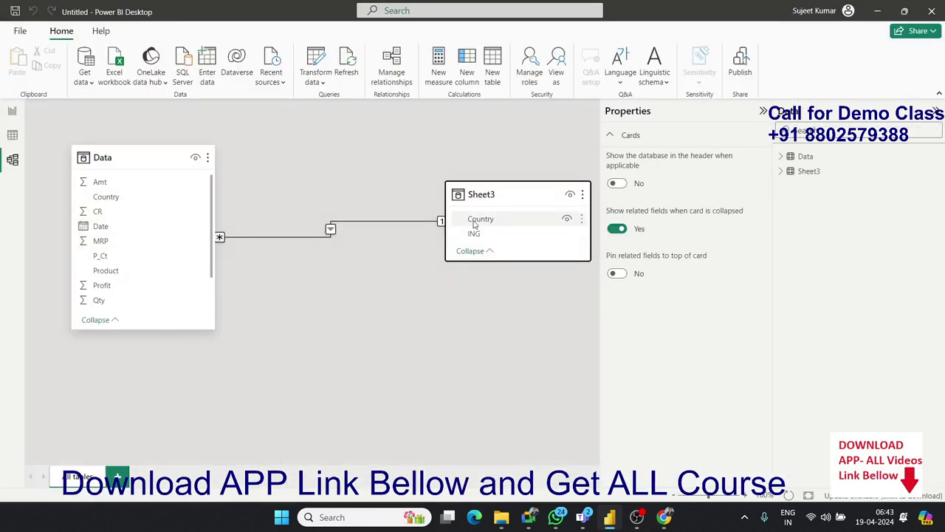
pyautogui.click(475, 221)
pyautogui.click(311, 238)
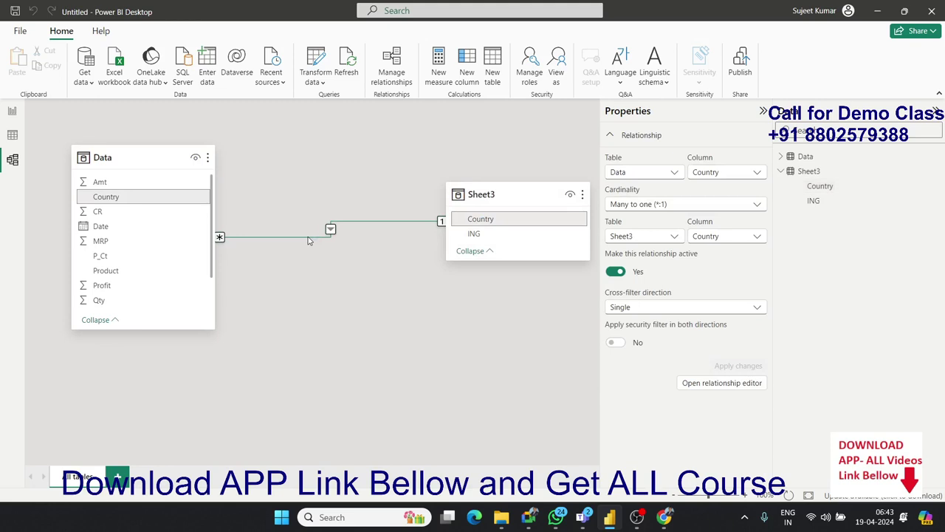
# - Set the data category of Sheet3's ING column to Image URL
pyautogui.click(13, 136)
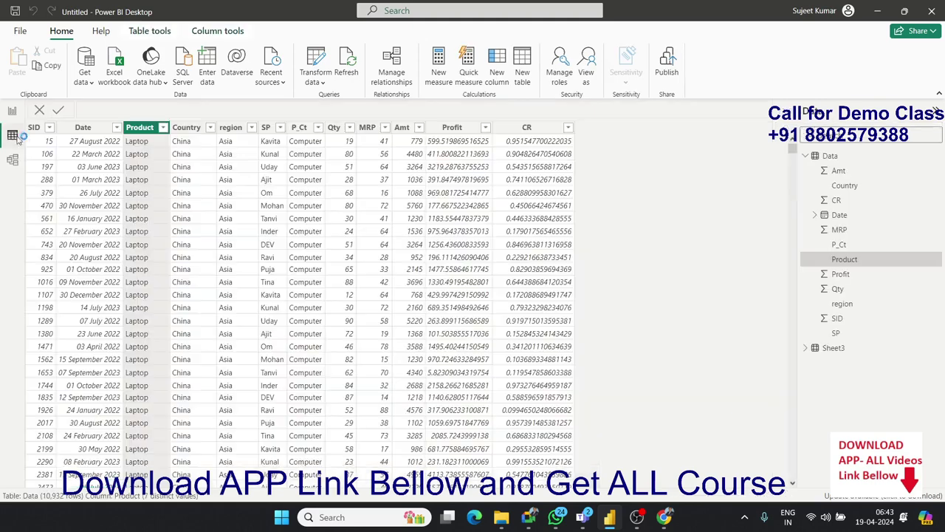
pyautogui.click(833, 348)
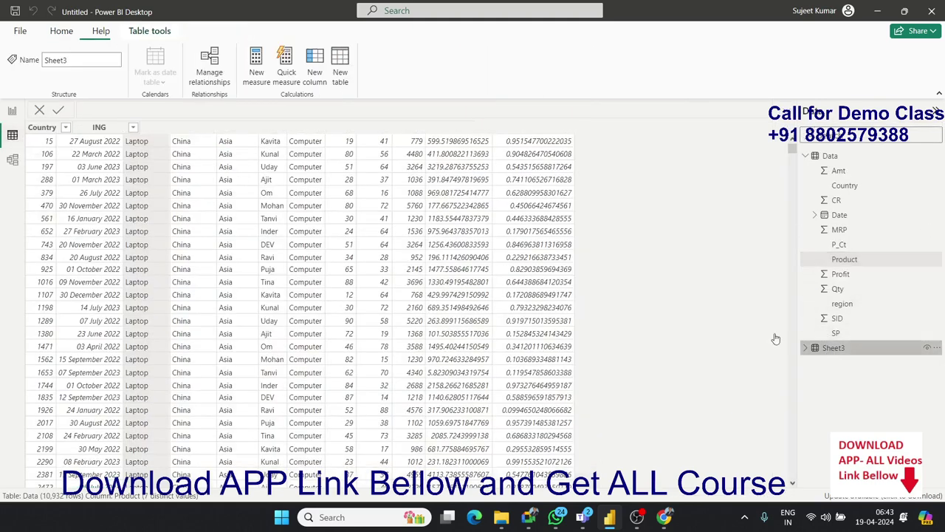
pyautogui.click(223, 133)
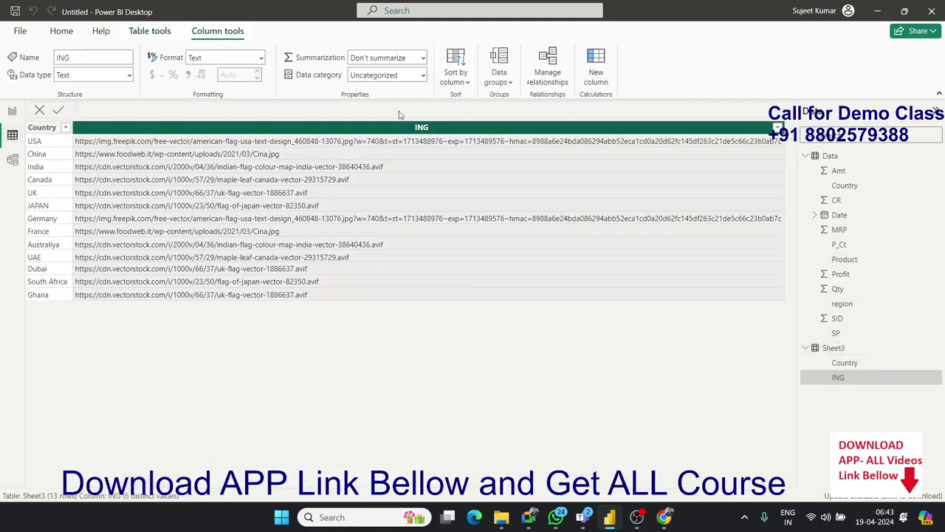
pyautogui.click(427, 76)
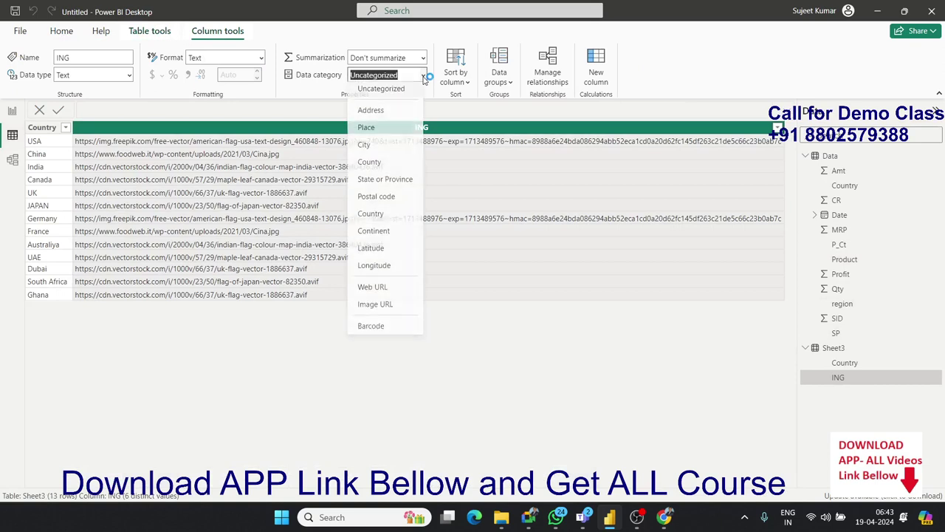
pyautogui.click(395, 309)
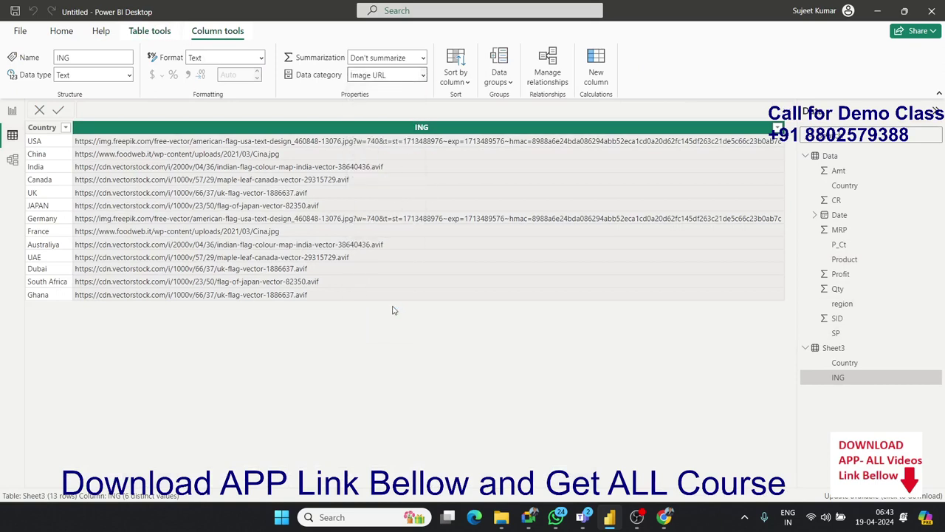
pyautogui.click(15, 110)
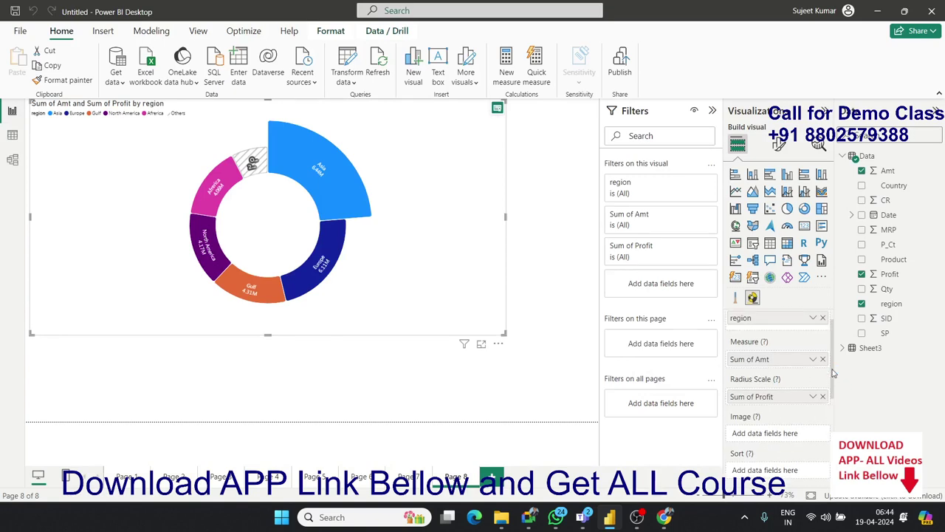
# - Replace region with Country as the donut's category and add Sheet3's ING as its image field
pyautogui.click(823, 336)
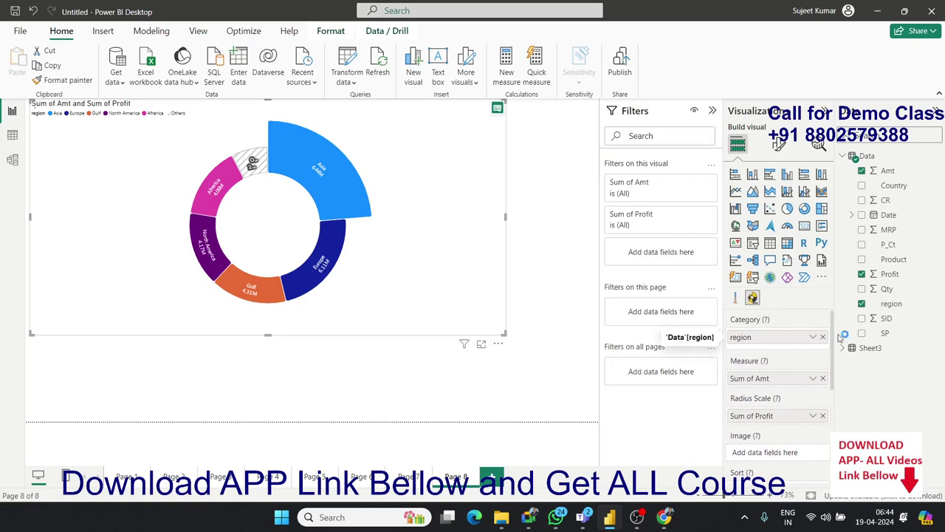
pyautogui.click(892, 304)
pyautogui.moveTo(894, 191)
pyautogui.mouseDown()
pyautogui.moveTo(890, 270)
pyautogui.moveTo(792, 341)
pyautogui.mouseUp()
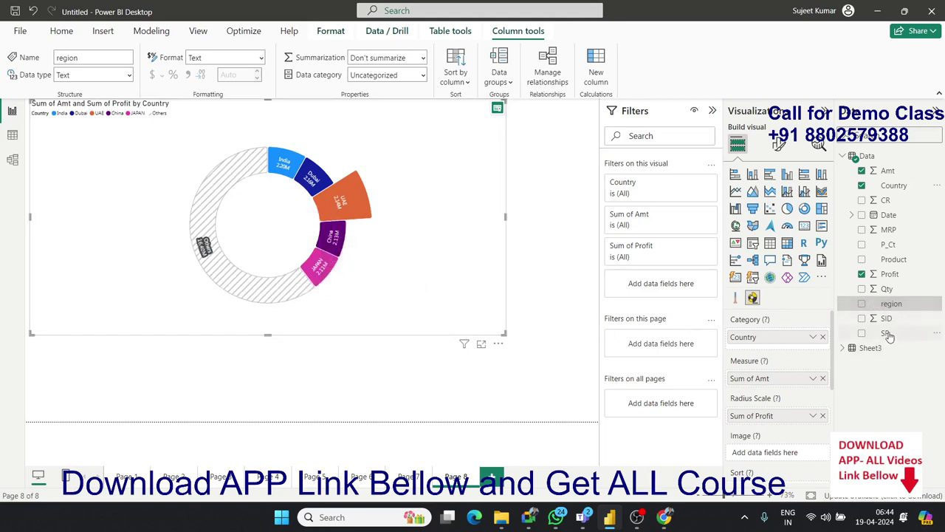
pyautogui.click(843, 349)
pyautogui.moveTo(886, 378); pyautogui.dragTo(789, 456)
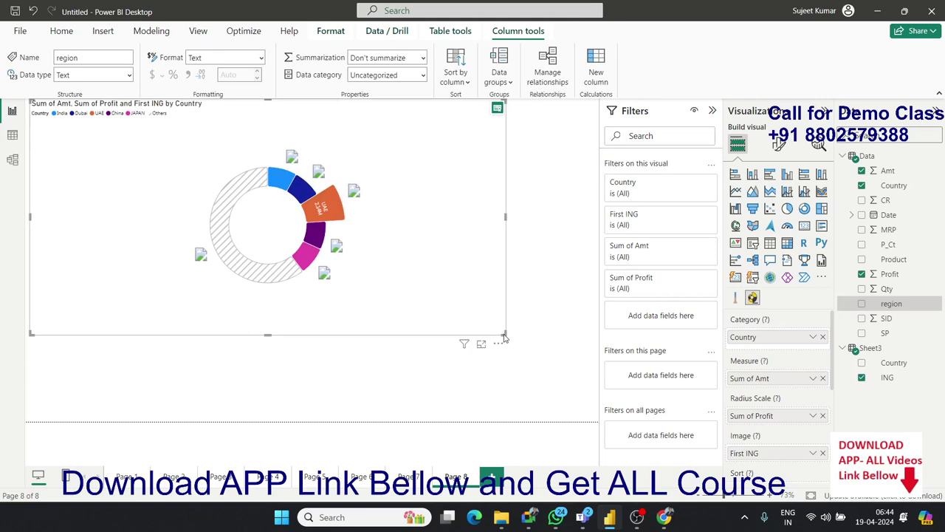
# - Resize the donut chart larger and preview it in Focus mode
pyautogui.moveTo(505, 336); pyautogui.dragTo(593, 411)
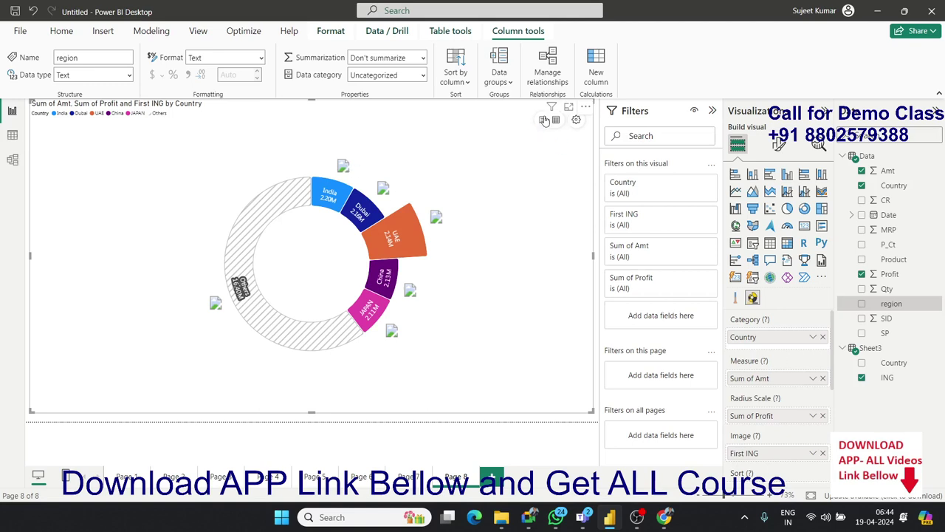
pyautogui.click(569, 107)
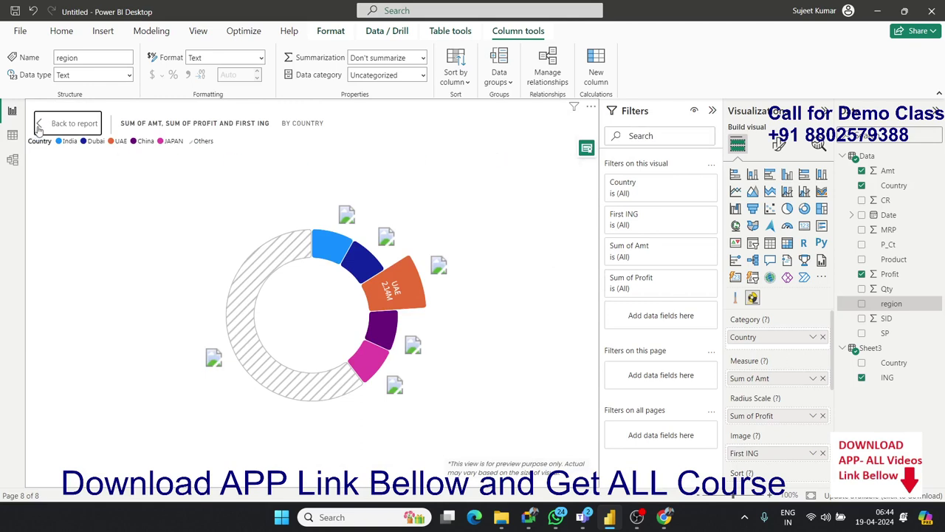
pyautogui.click(39, 125)
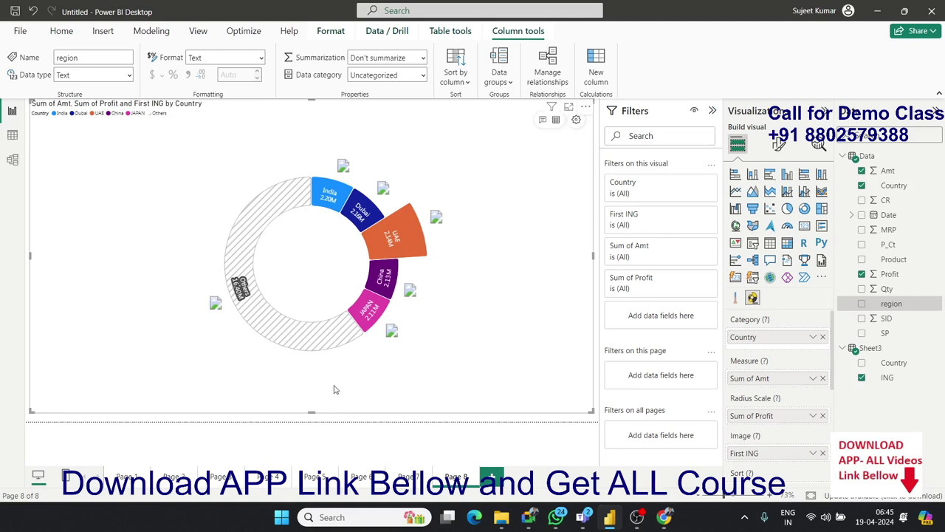
pyautogui.moveTo(414, 295)
pyautogui.scroll(-3, 775, 399)
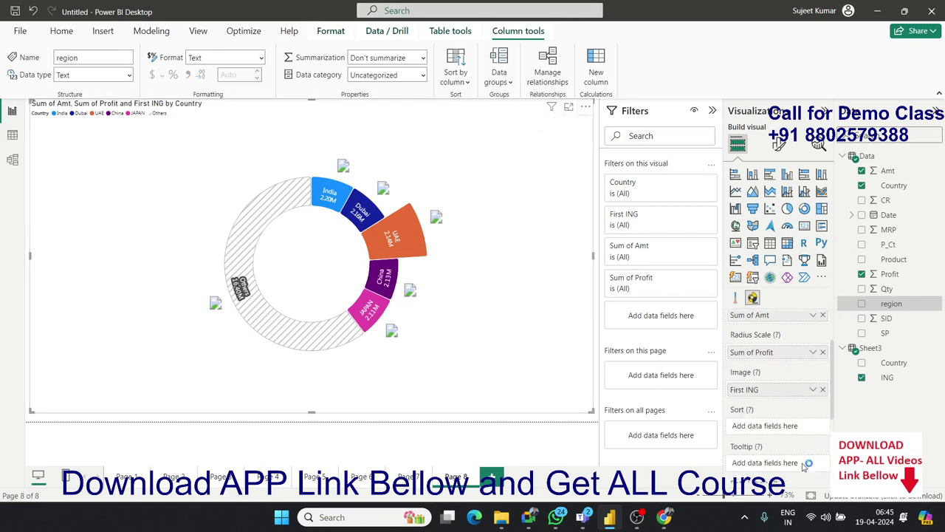